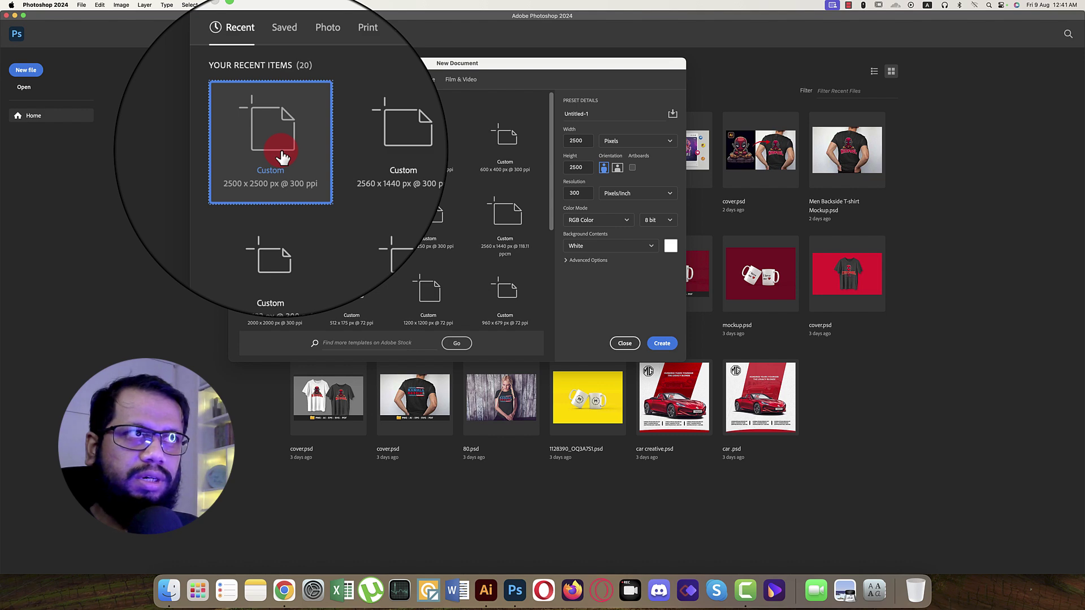
Step: Name the new document 'messi poster', make it 2000 × 2000 px at 300 ppi, RGB Color, and create it
click(588, 118)
text(mess)
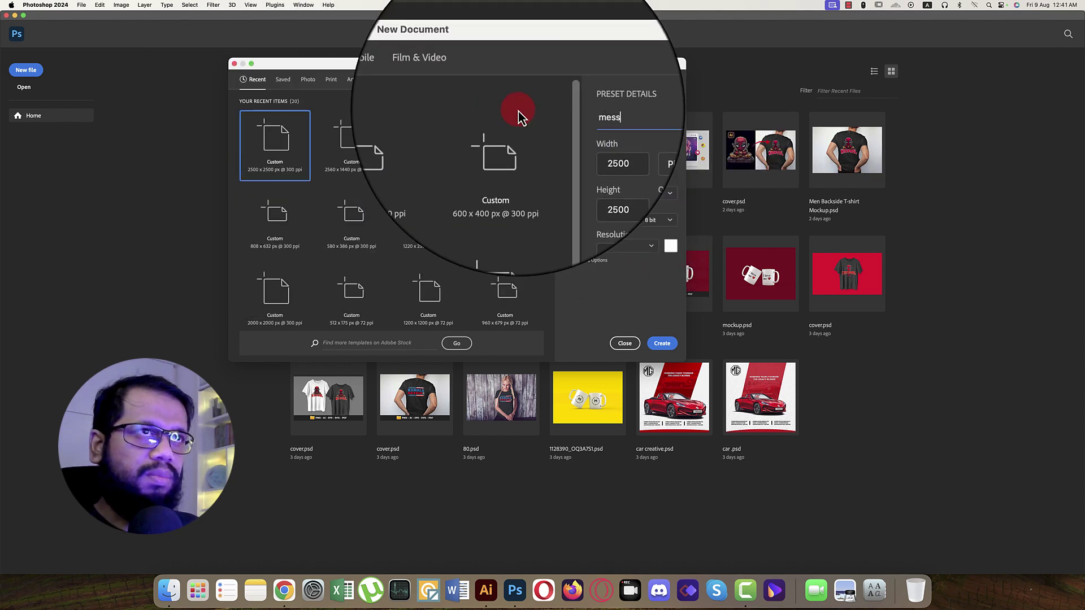
text(i poster)
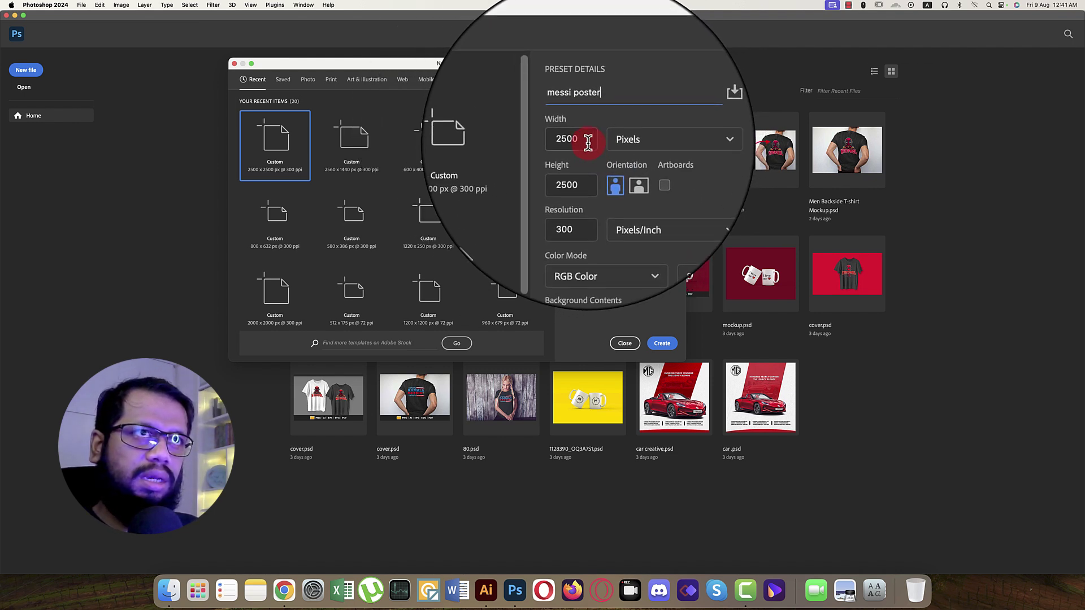
double_click(587, 139)
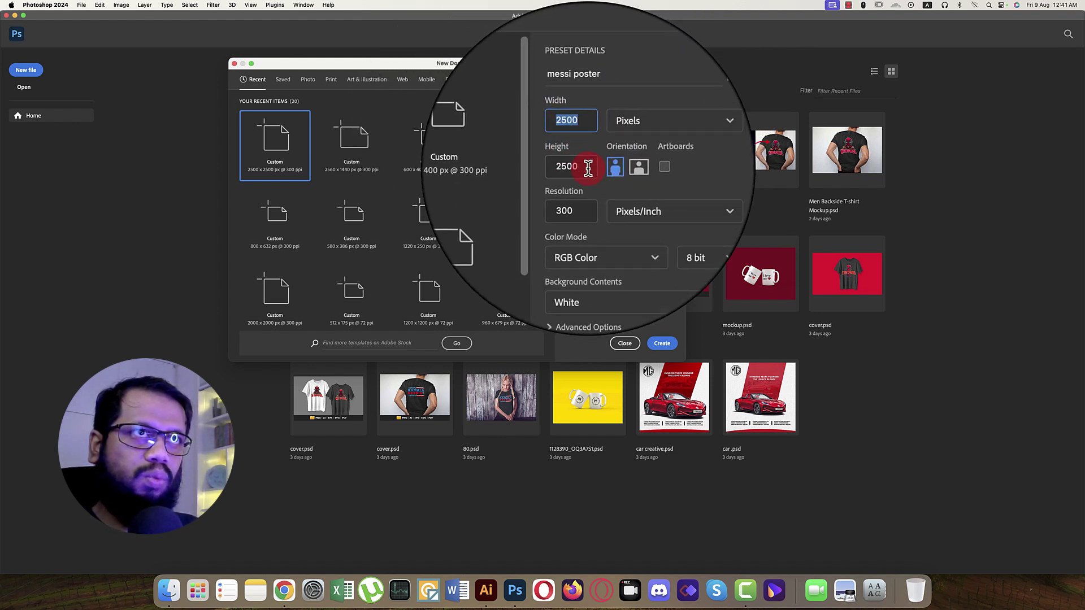
click(588, 168)
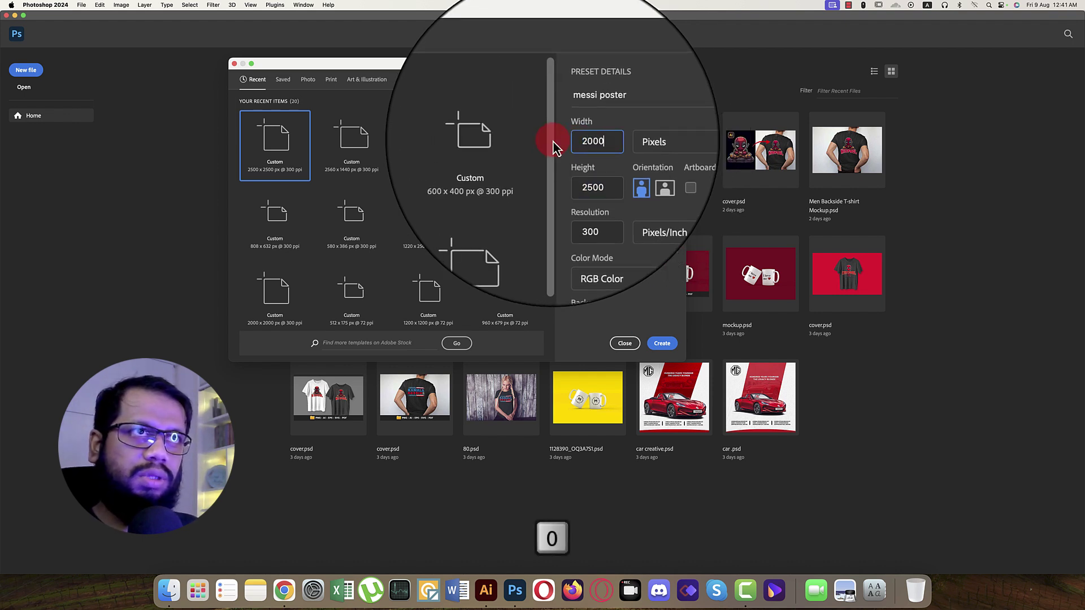
text(2000)
click(584, 165)
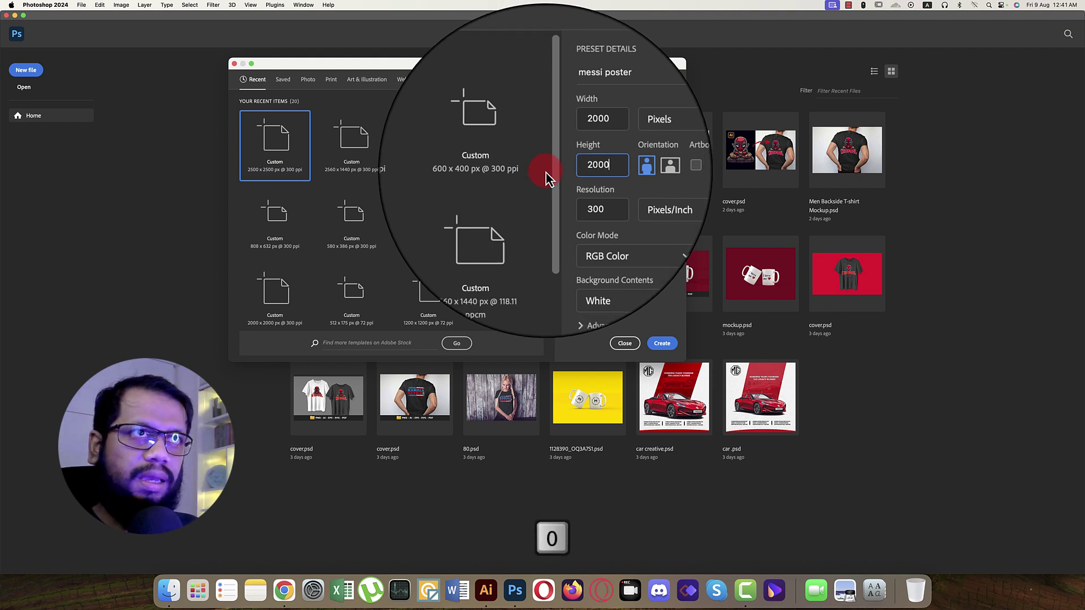
key(Tab)
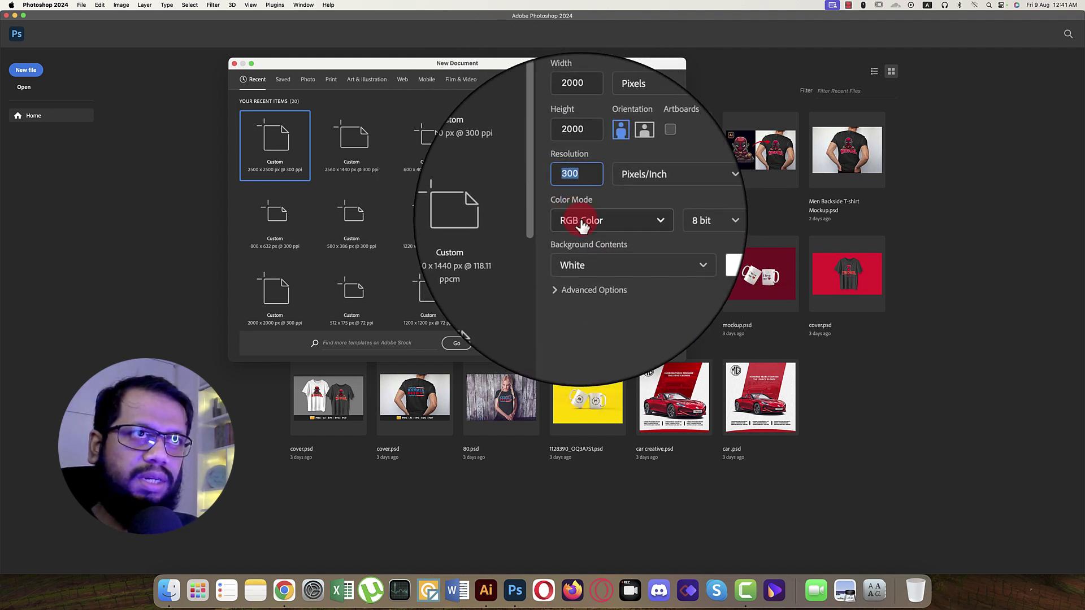
click(581, 222)
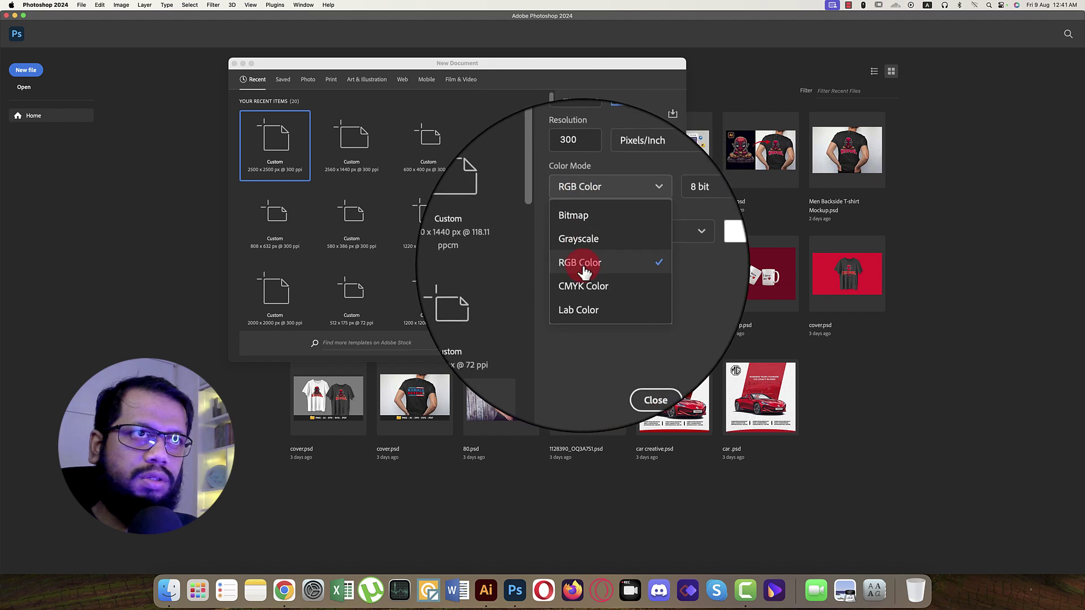
click(584, 273)
click(665, 346)
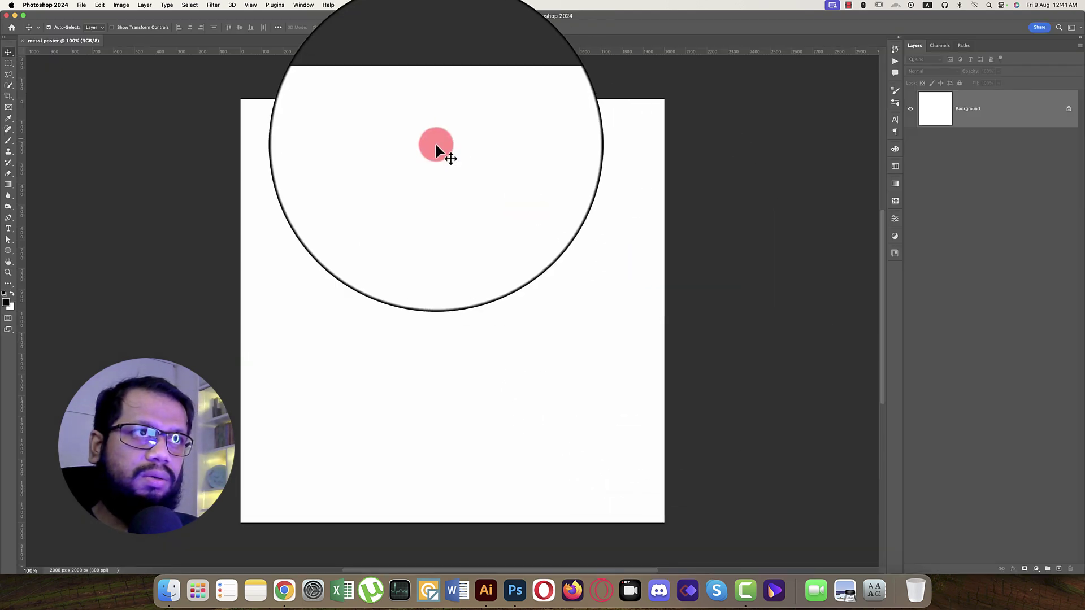
Step: Fit the canvas on screen and drag horizontal and vertical guides to the canvas's 1000 px centre lines
key(super+0)
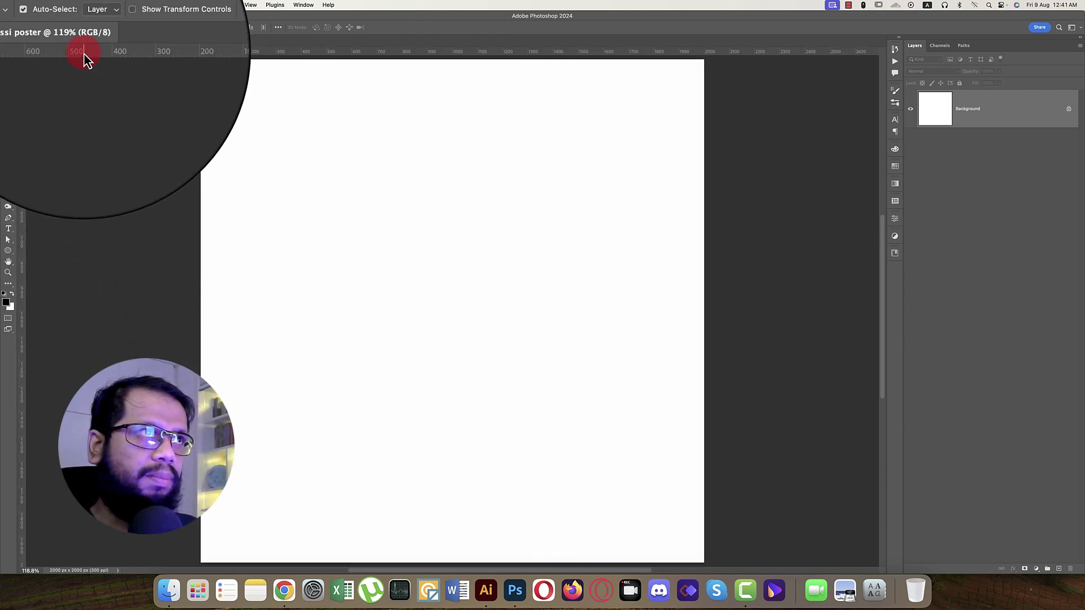
drag(84, 59, 119, 306)
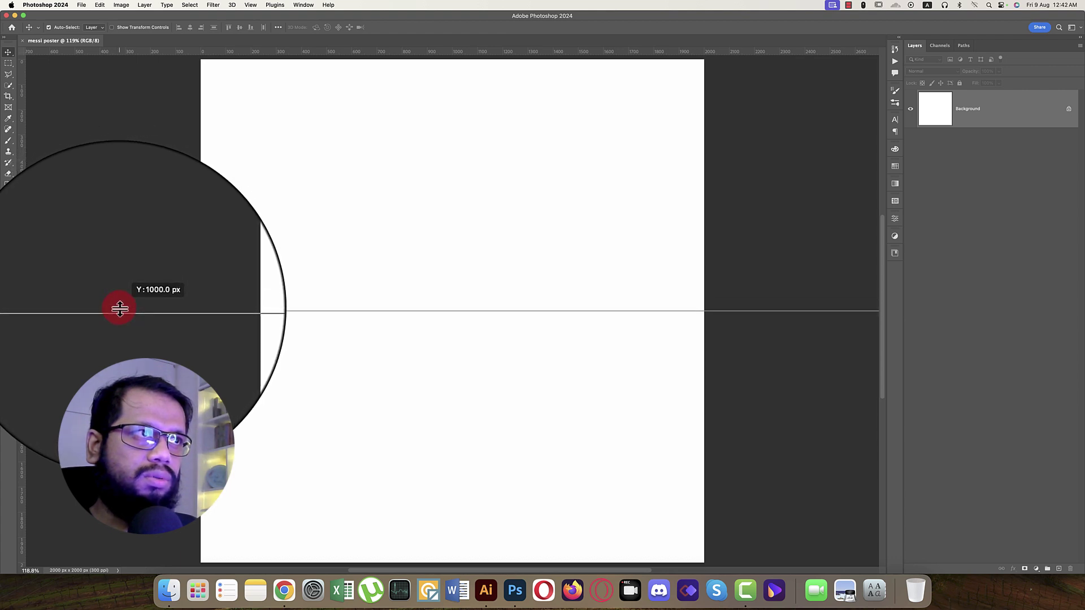
drag(26, 271, 453, 291)
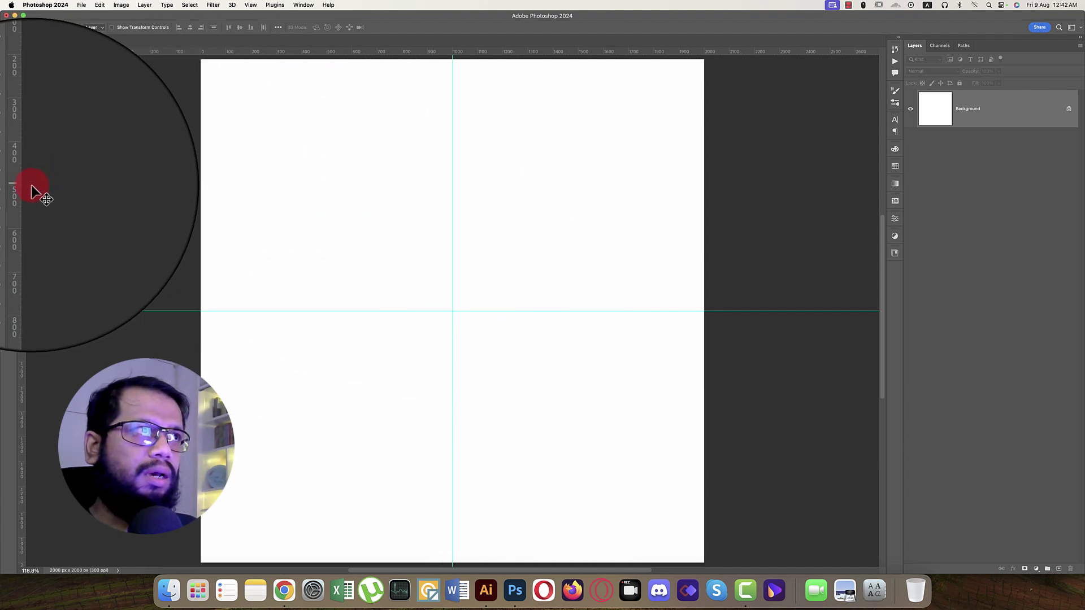
Step: Draw a large black circle on the canvas with the Ellipse Tool
click(8, 250)
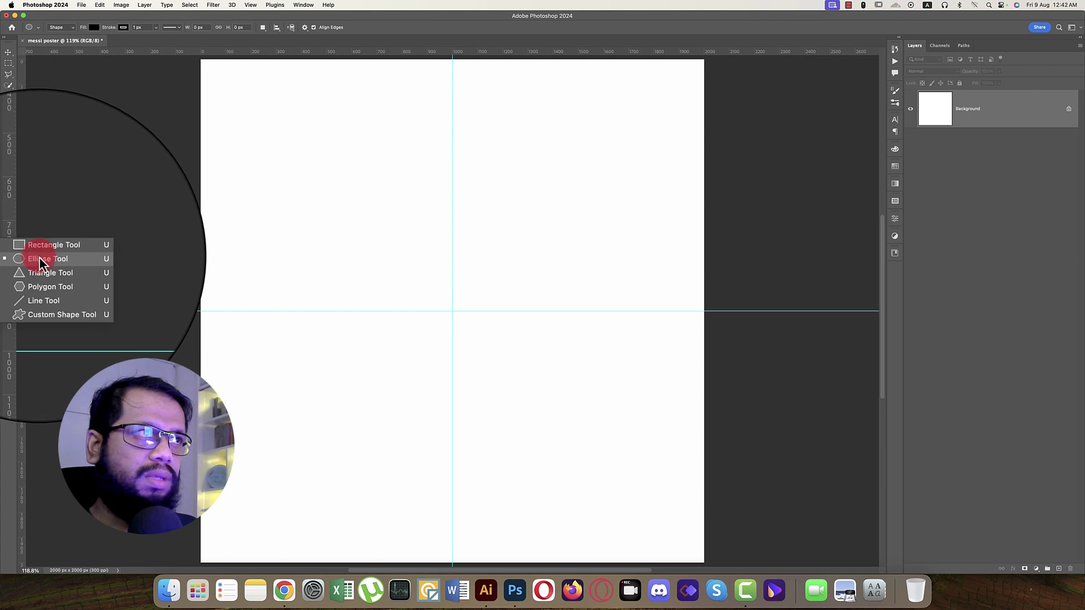
click(67, 263)
right_click(291, 180)
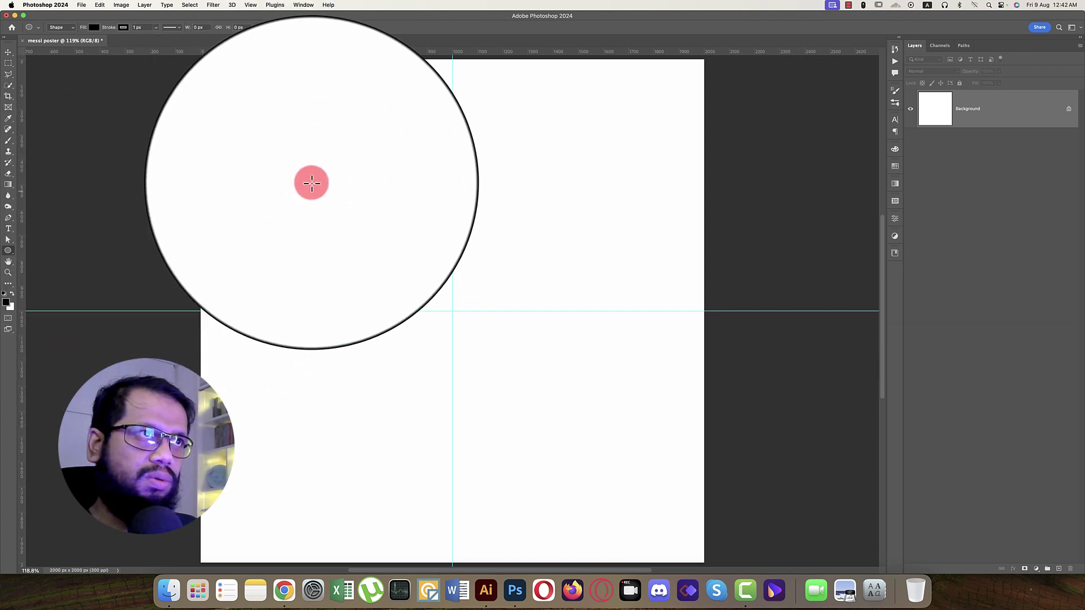
drag(283, 169, 562, 450)
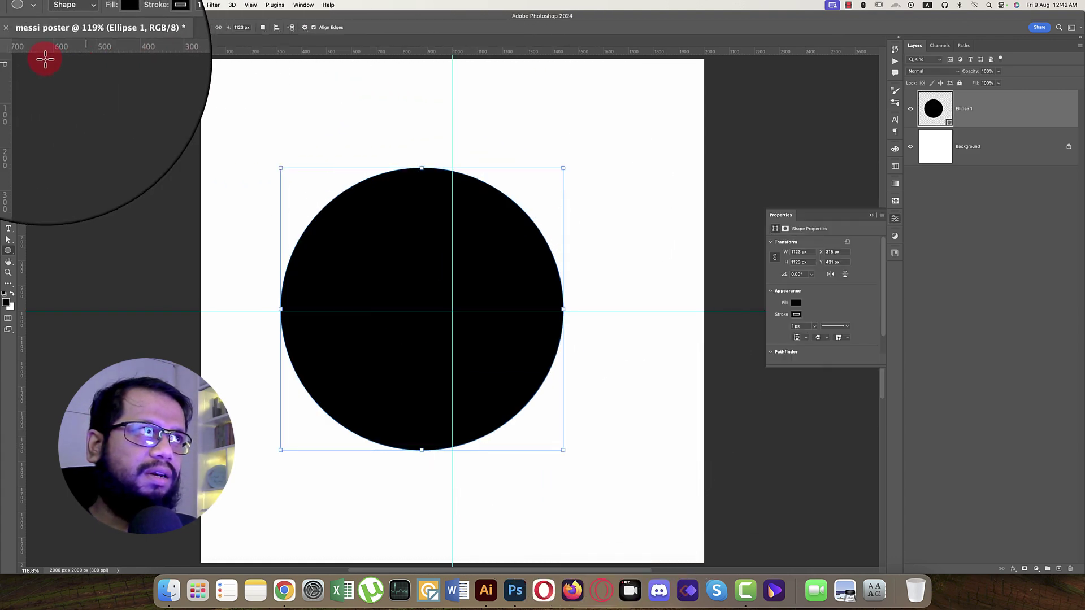
click(9, 52)
key(super)
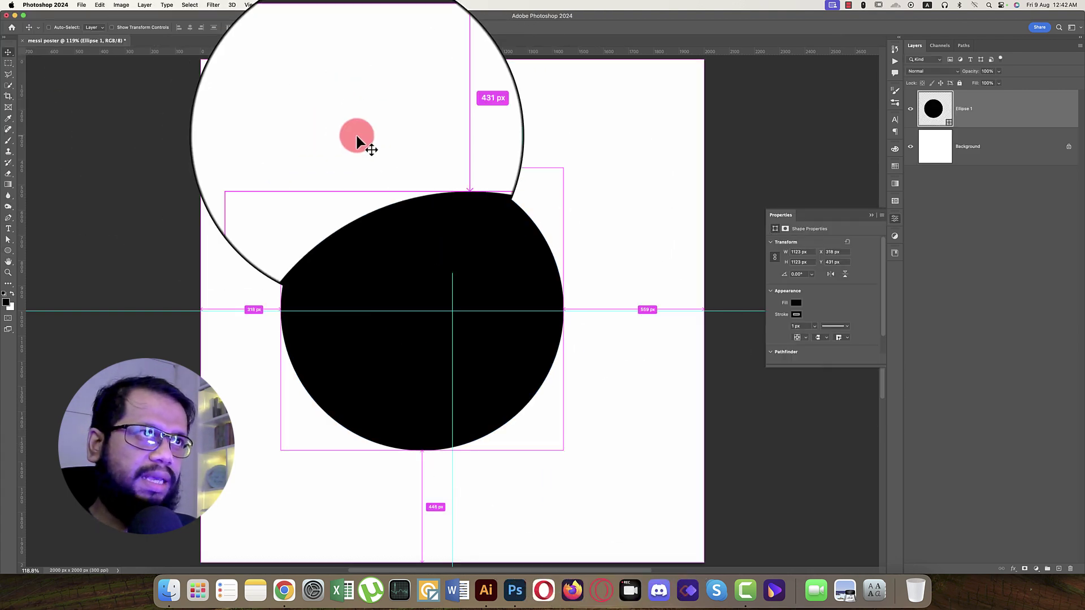
Step: Set the circle's stroke to none and align it to the canvas's horizontal and vertical centres
click(797, 314)
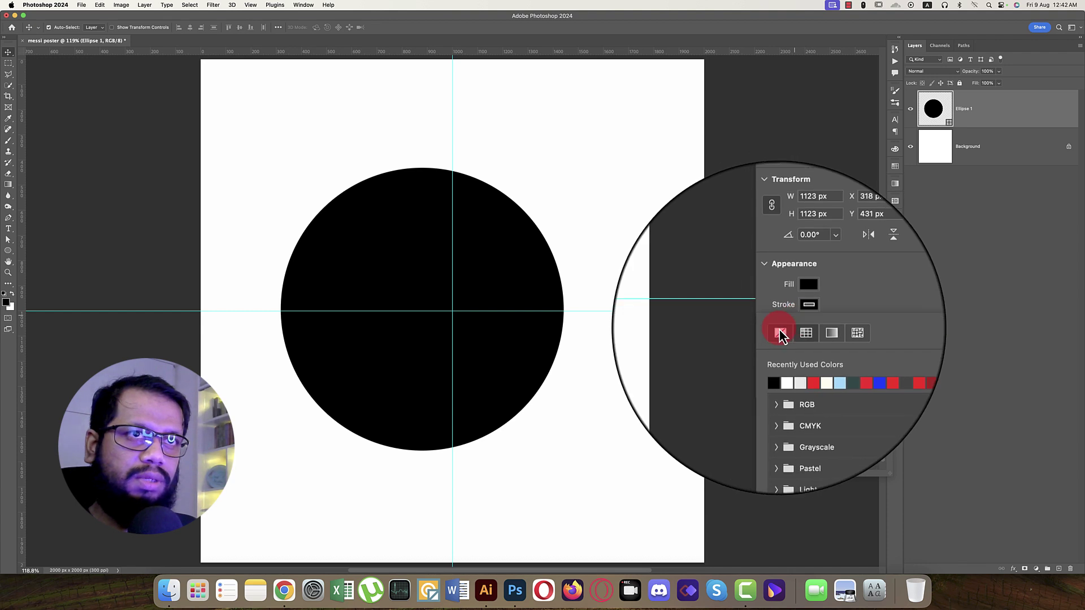
click(781, 330)
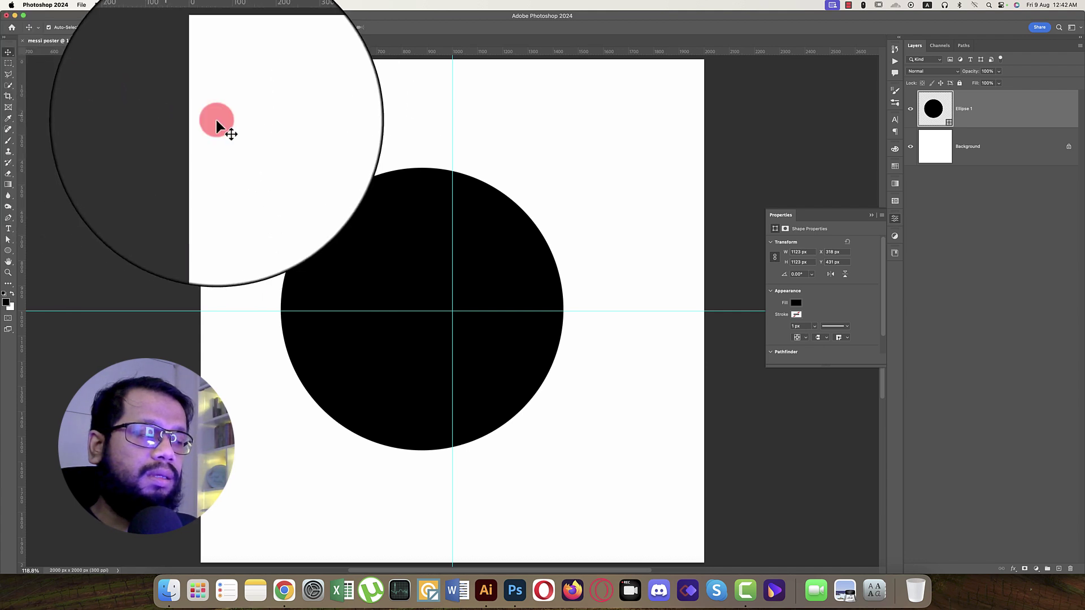
key(super+a)
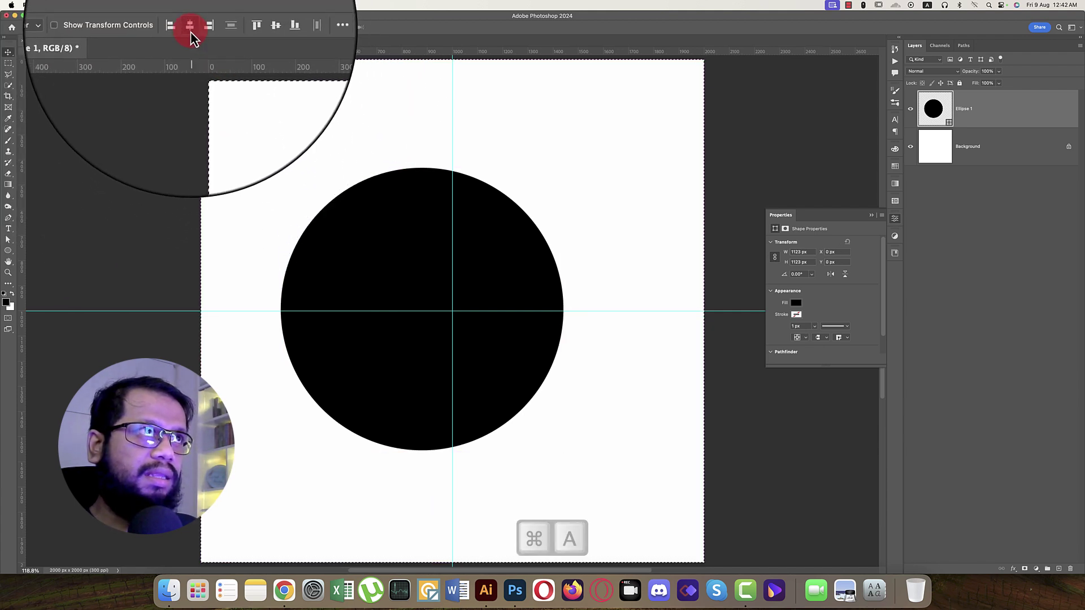
click(190, 27)
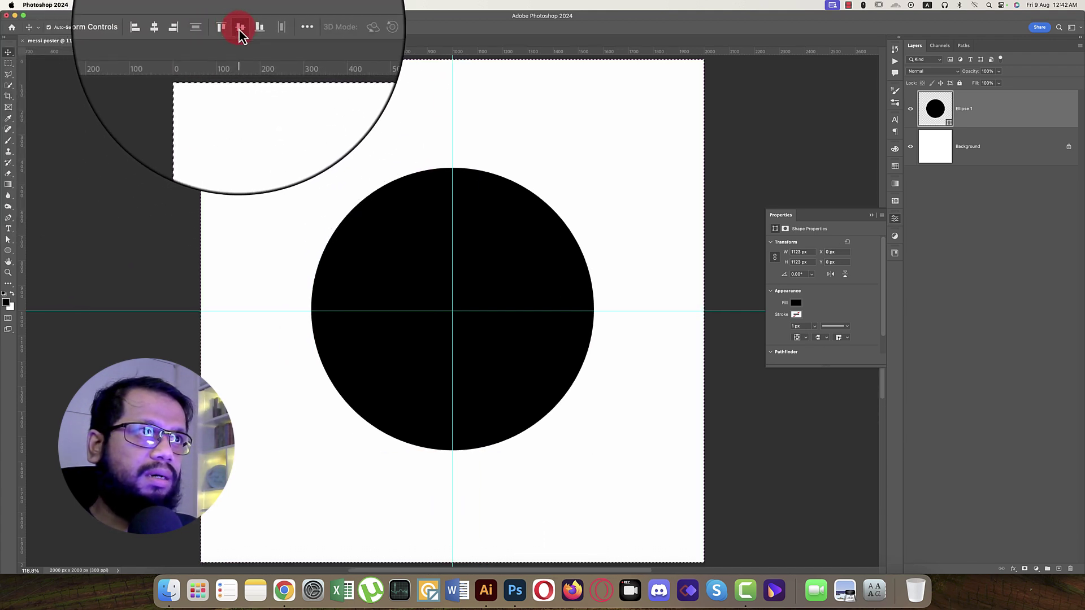
click(239, 28)
click(500, 244)
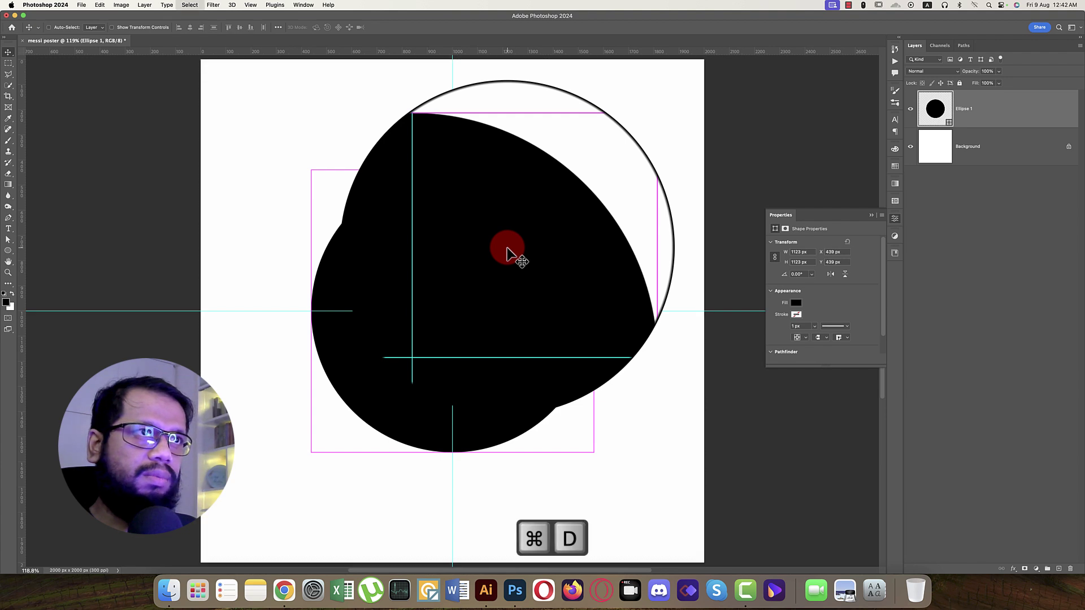
click(870, 216)
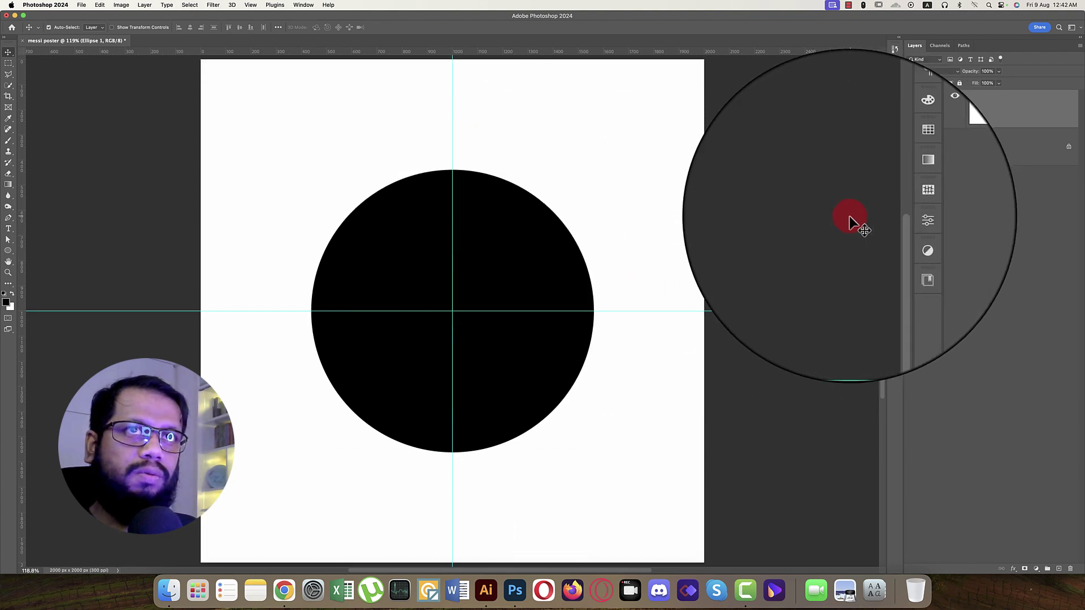
Step: Dismiss the Ellipse 1 layer menu and display the Lasso tool flyout
right_click(993, 117)
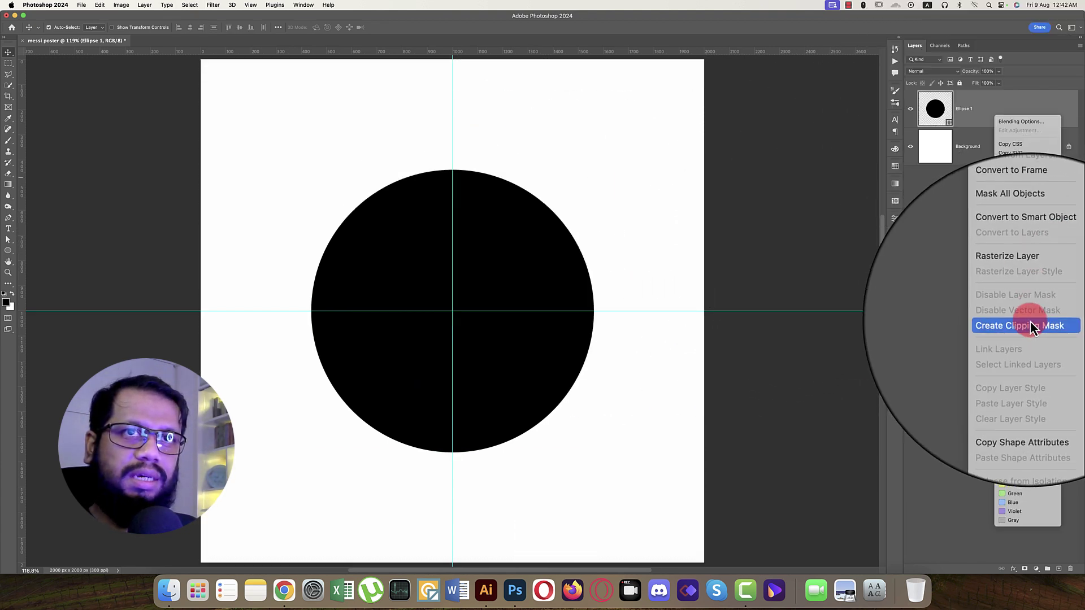
click(949, 96)
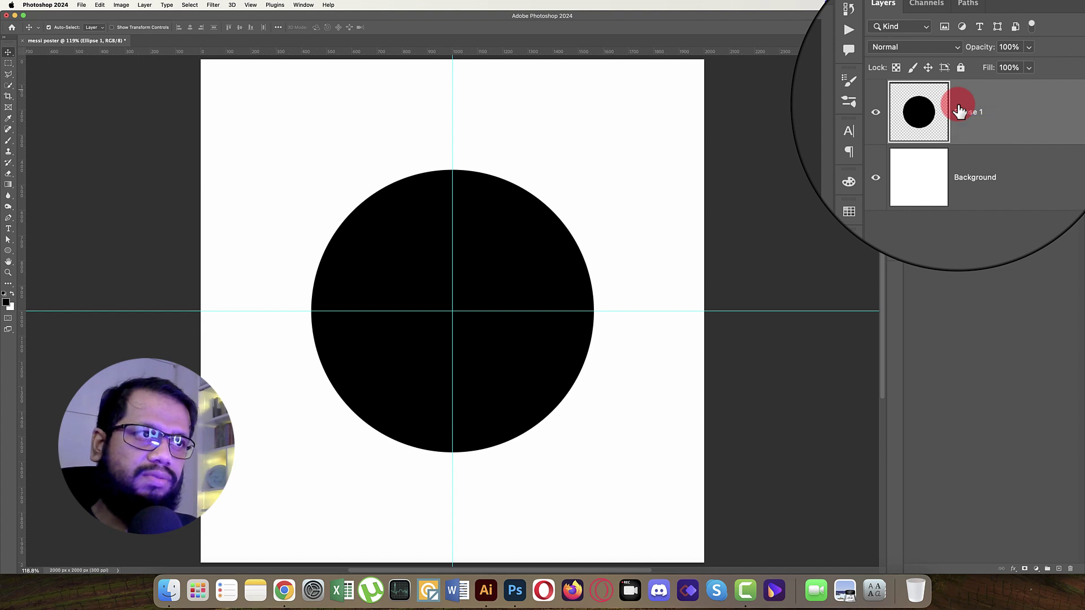
right_click(8, 74)
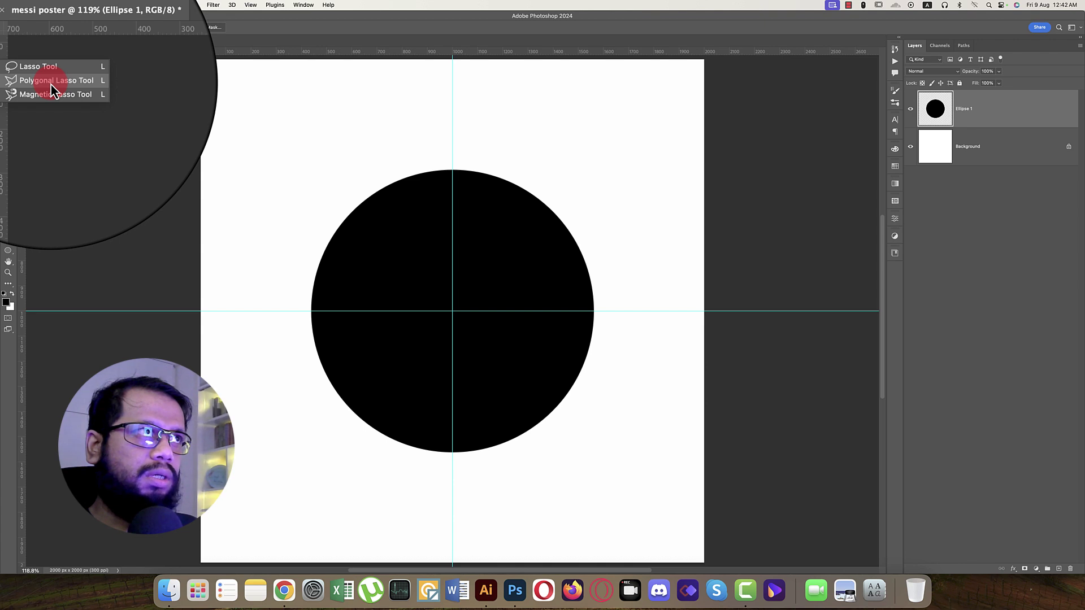
Step: Select the circle's top-left quarter with the Polygonal Lasso, starting at the guides' crossing
click(54, 84)
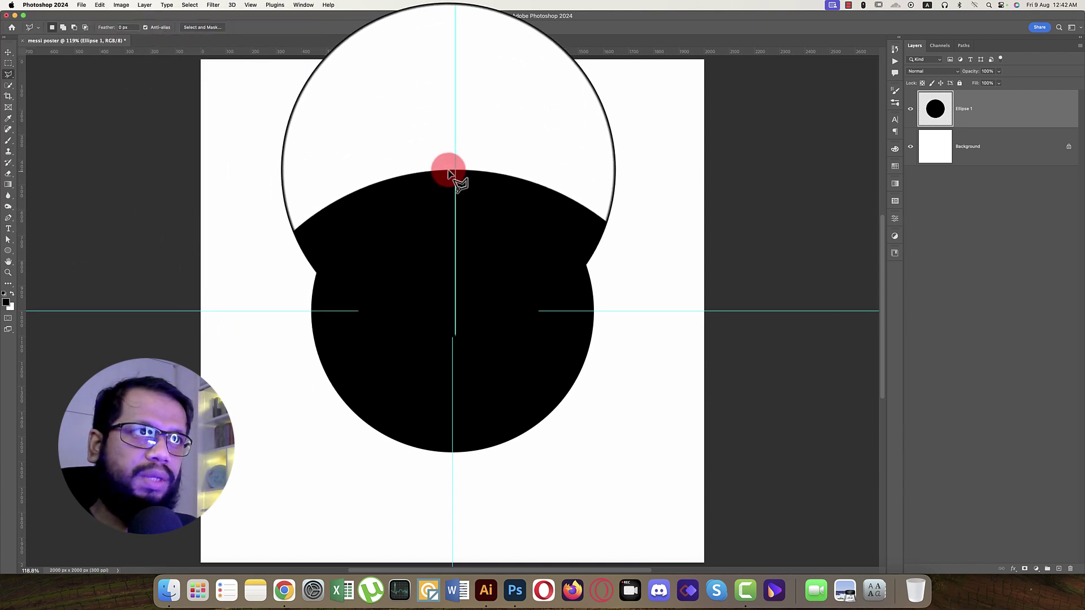
right_click(459, 249)
click(445, 157)
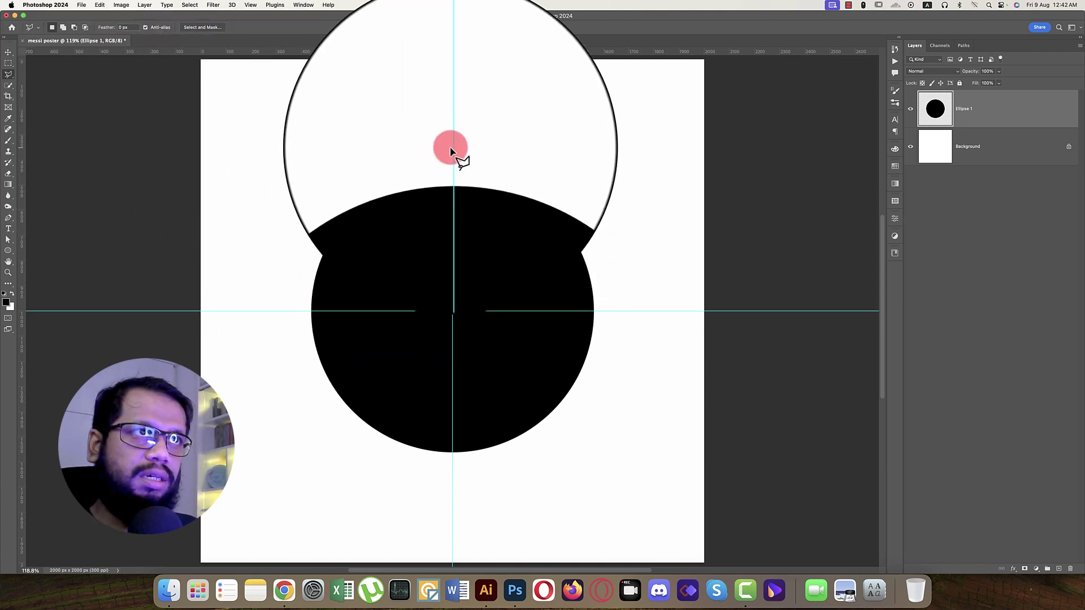
mouse_move(451, 151)
mouse_down()
mouse_move(463, 277)
mouse_move(454, 316)
mouse_up()
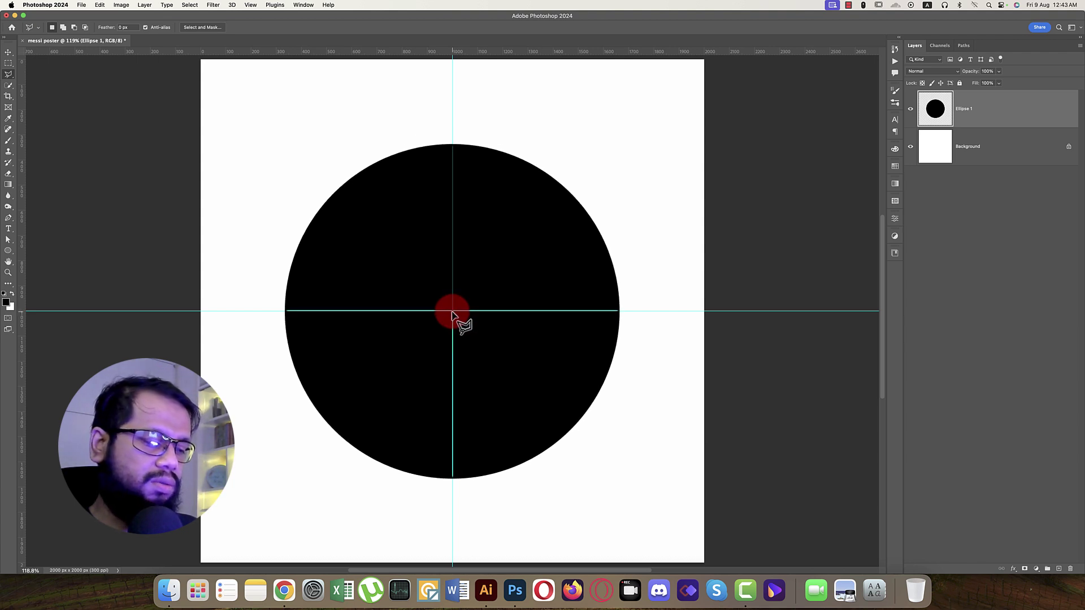
mouse_move(452, 314)
mouse_down()
mouse_move(306, 311)
mouse_move(302, 267)
mouse_move(319, 174)
mouse_move(364, 159)
mouse_move(452, 151)
mouse_up()
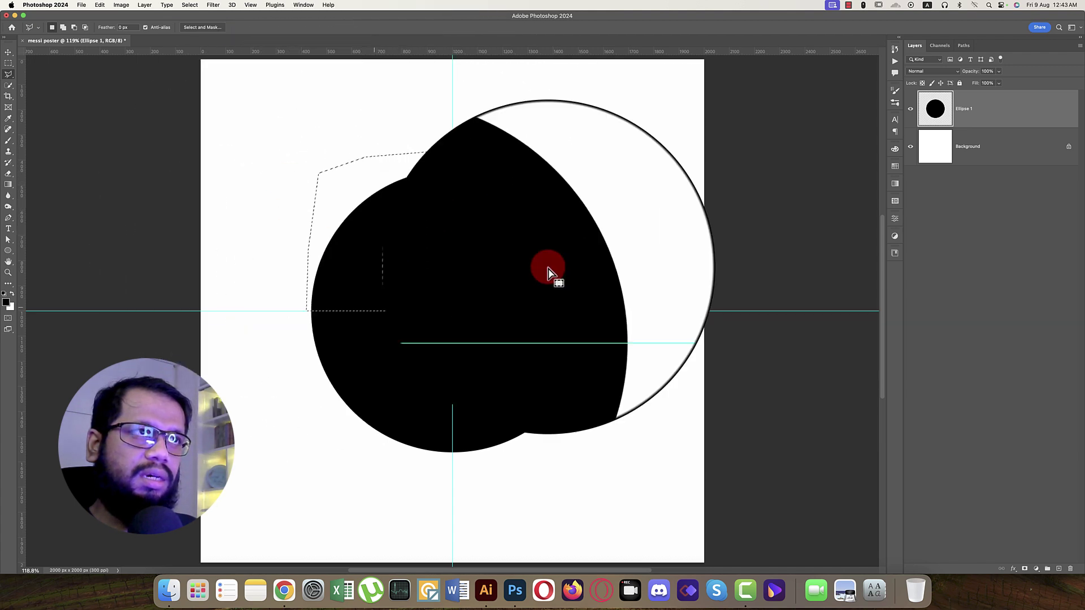
Step: Copy the quarter from Ellipse 1 onto Layer 1 and toggle Ellipse 1's visibility to verify
click(936, 155)
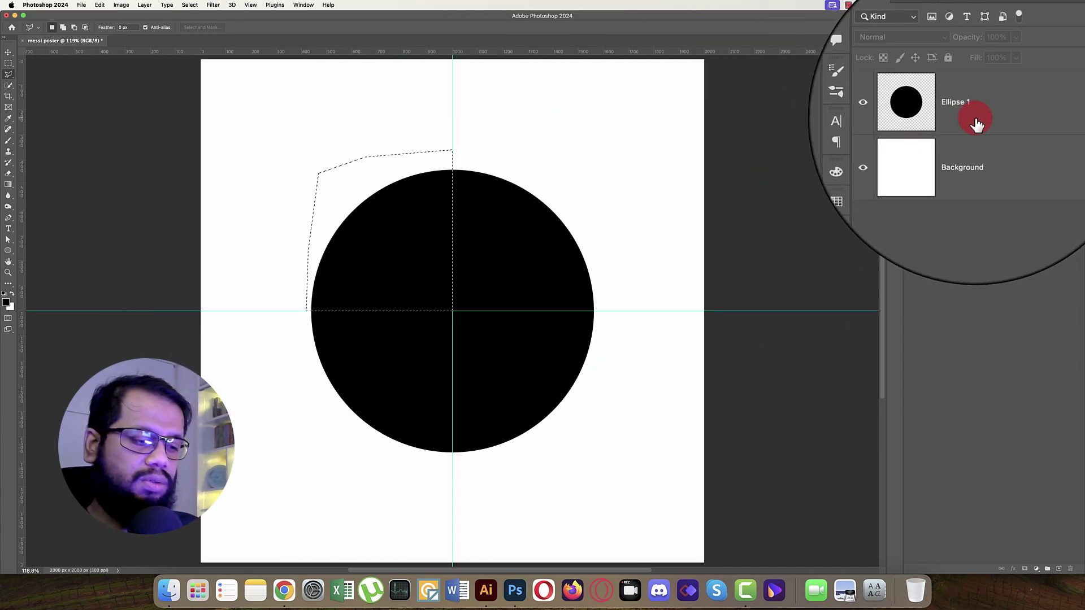
click(976, 121)
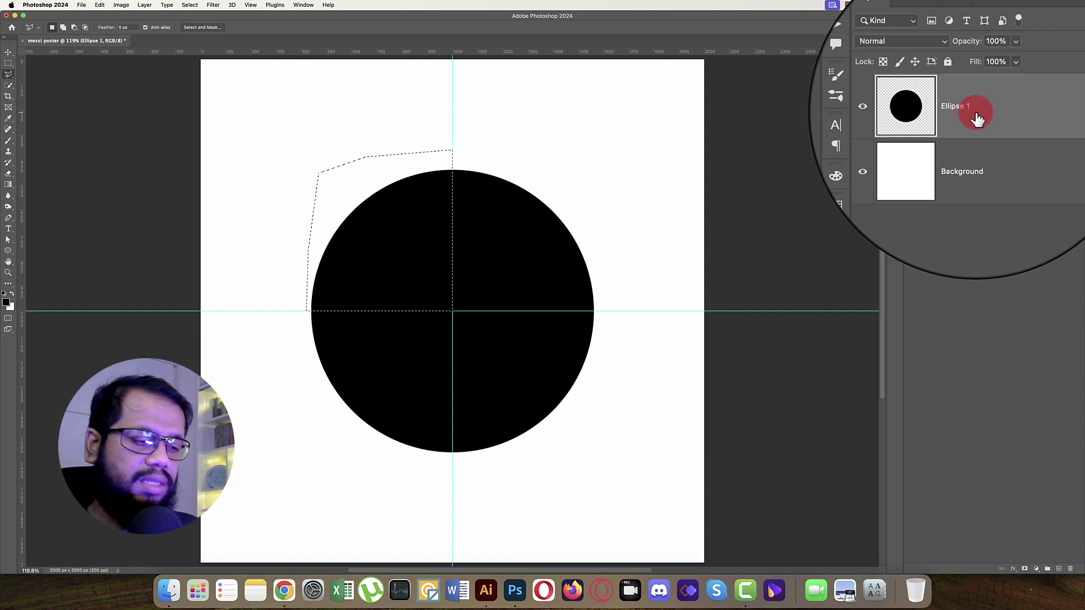
key(super+j)
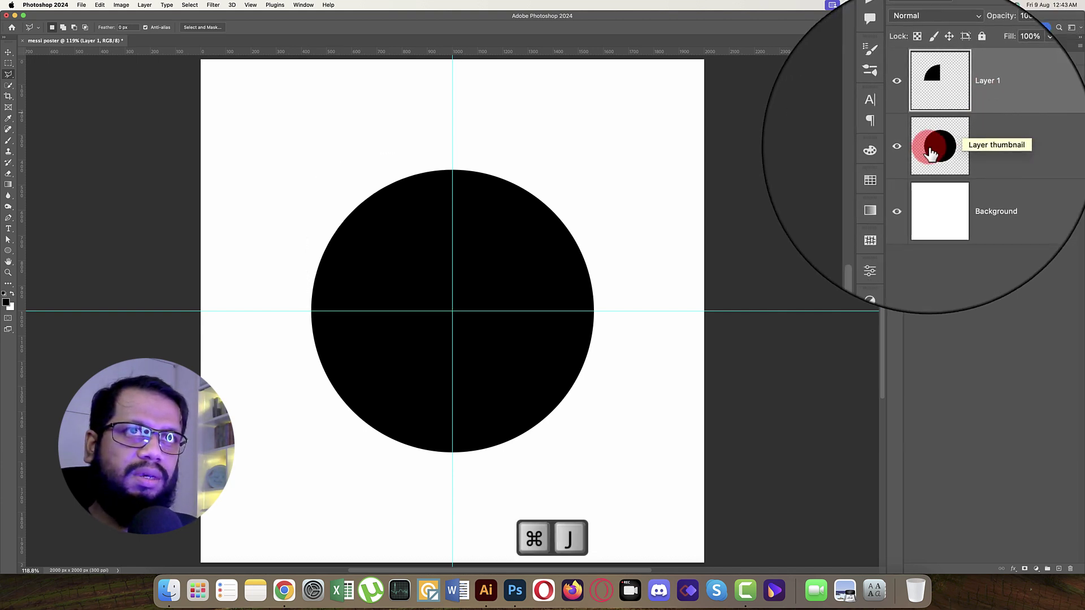
click(910, 147)
click(911, 146)
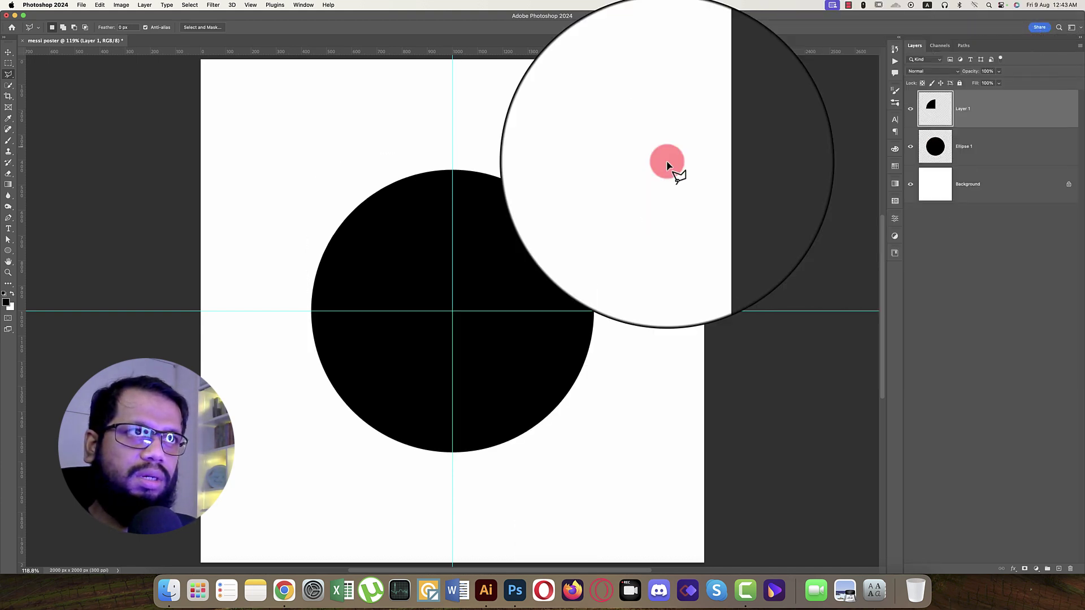
right_click(452, 164)
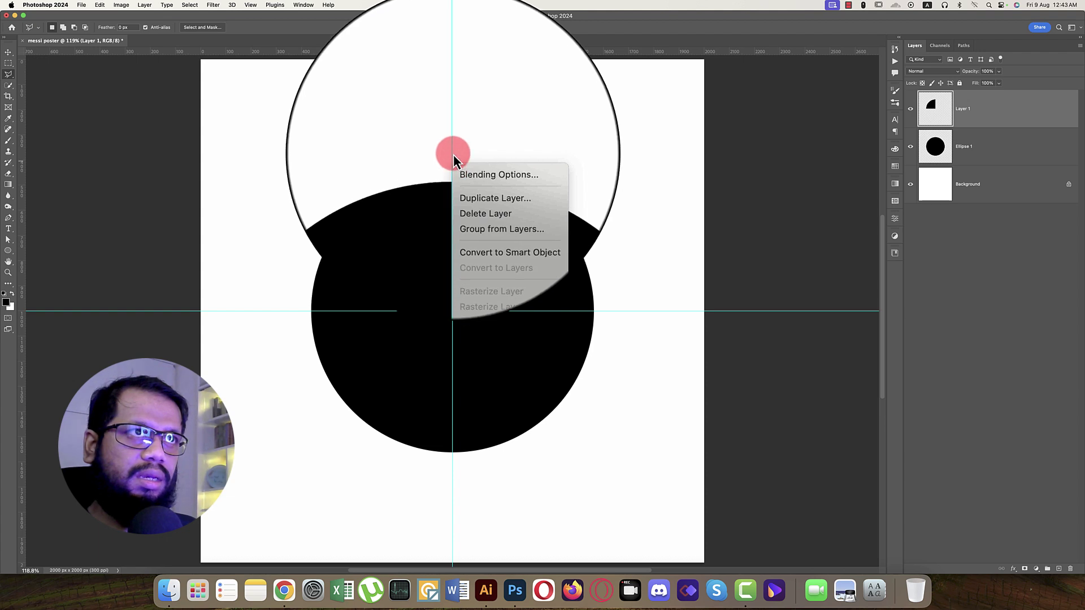
key(Escape)
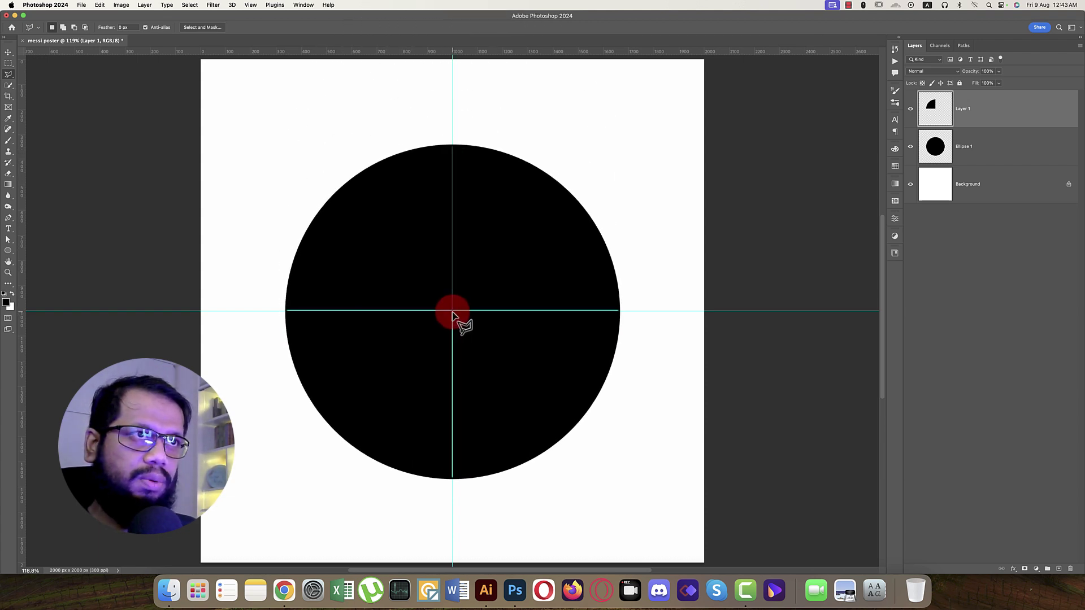
Step: Outline the top-right quarter and copy it from Ellipse 1 onto Layer 2
click(452, 310)
click(588, 311)
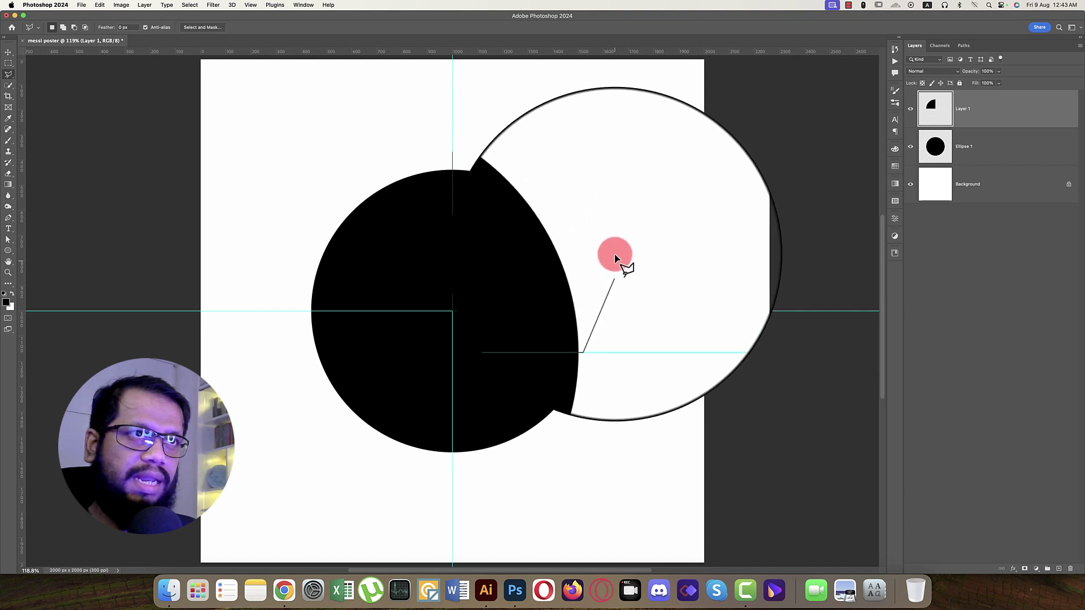
click(591, 180)
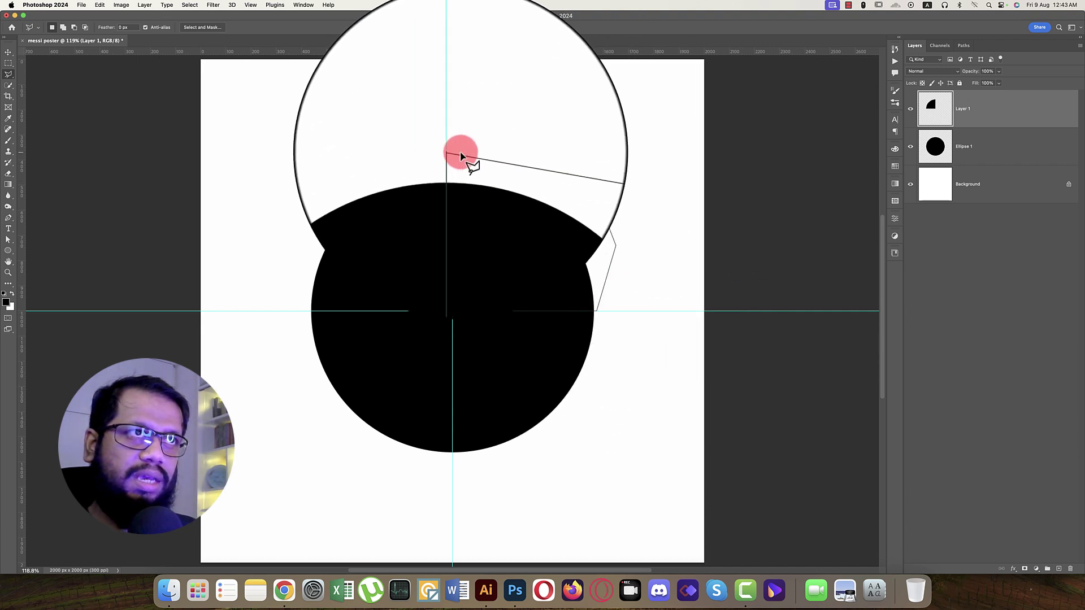
click(453, 154)
click(964, 147)
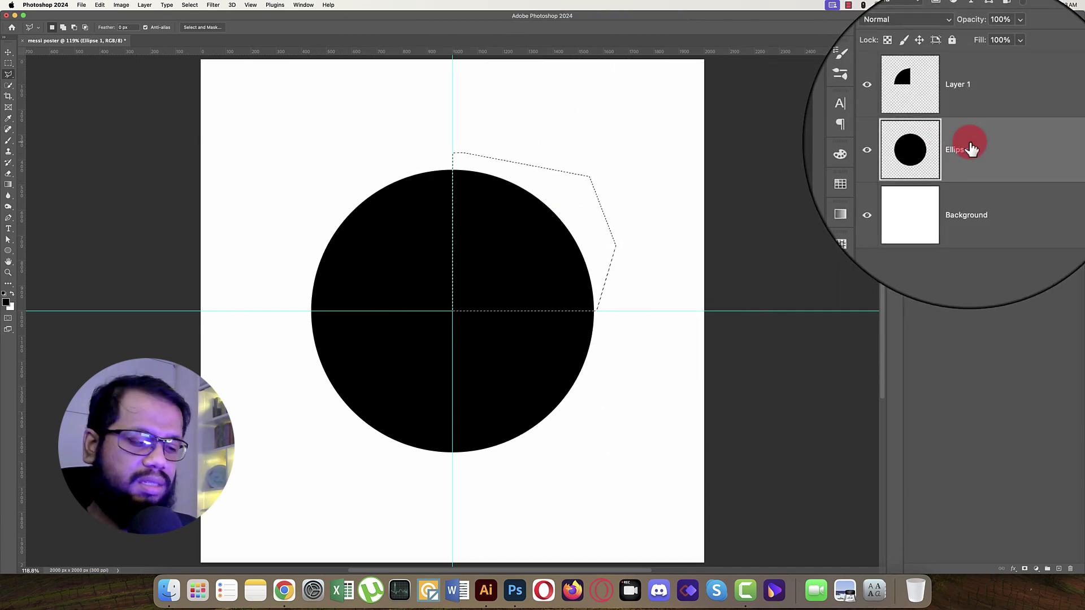
key(super+j)
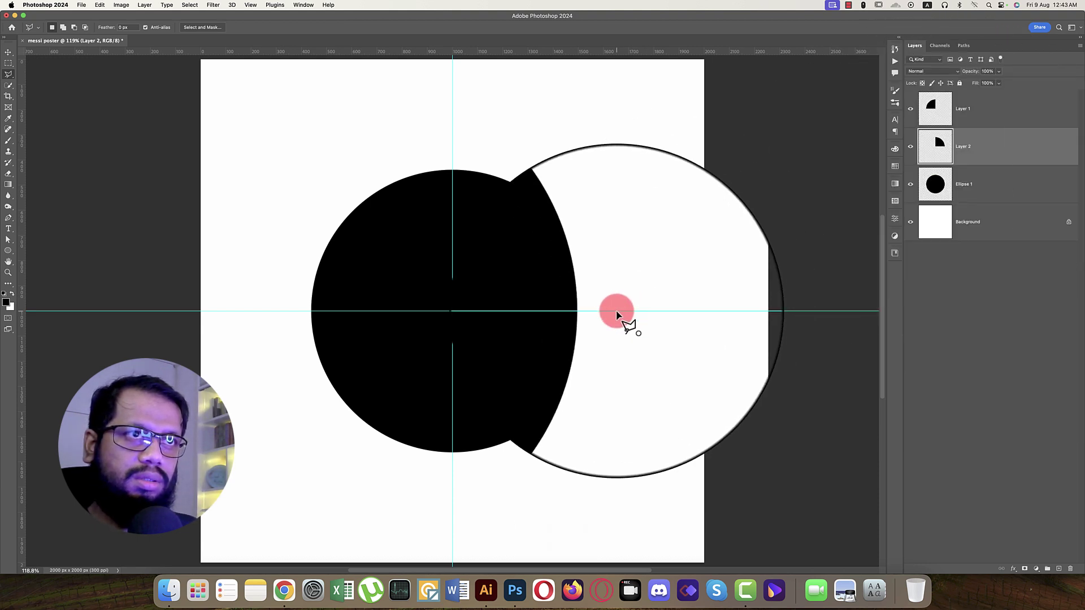
Step: Outline the bottom-right quarter and copy it from Ellipse 1 onto Layer 3
drag(617, 315, 451, 464)
click(452, 463)
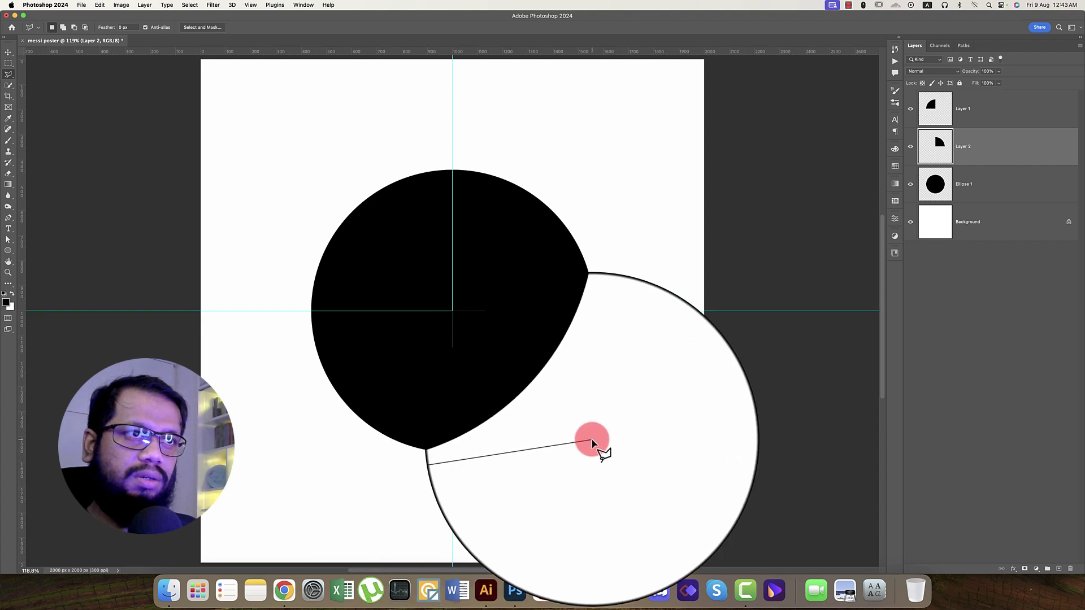
click(956, 184)
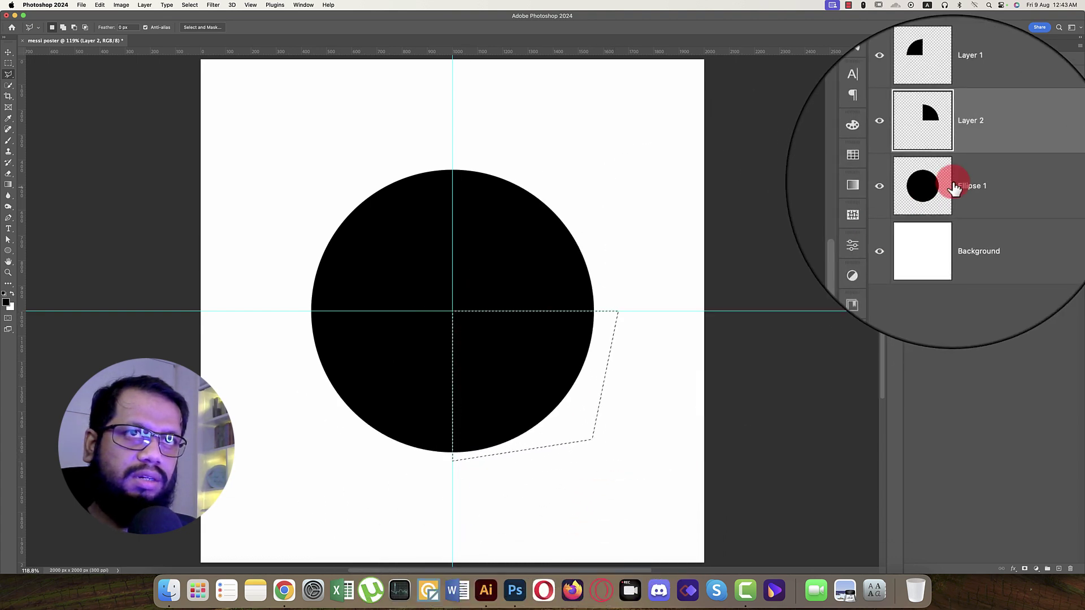
key(super+j)
Step: Outline the bottom-left quarter and copy it from Ellipse 1 onto Layer 4
mouse_move(453, 312)
mouse_down()
mouse_move(375, 332)
mouse_move(274, 314)
mouse_move(446, 320)
mouse_up()
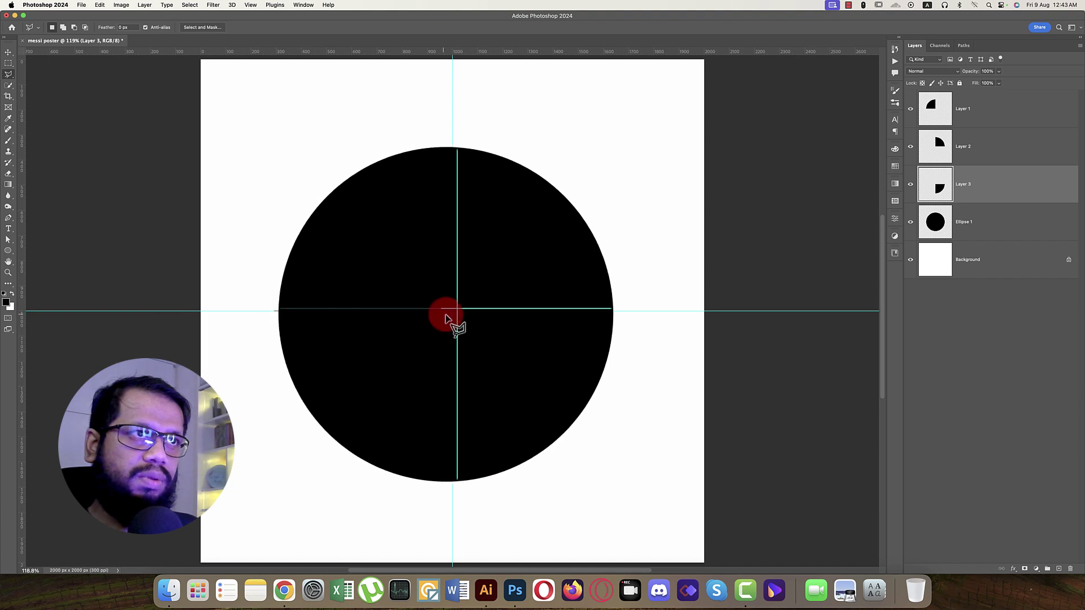
click(455, 449)
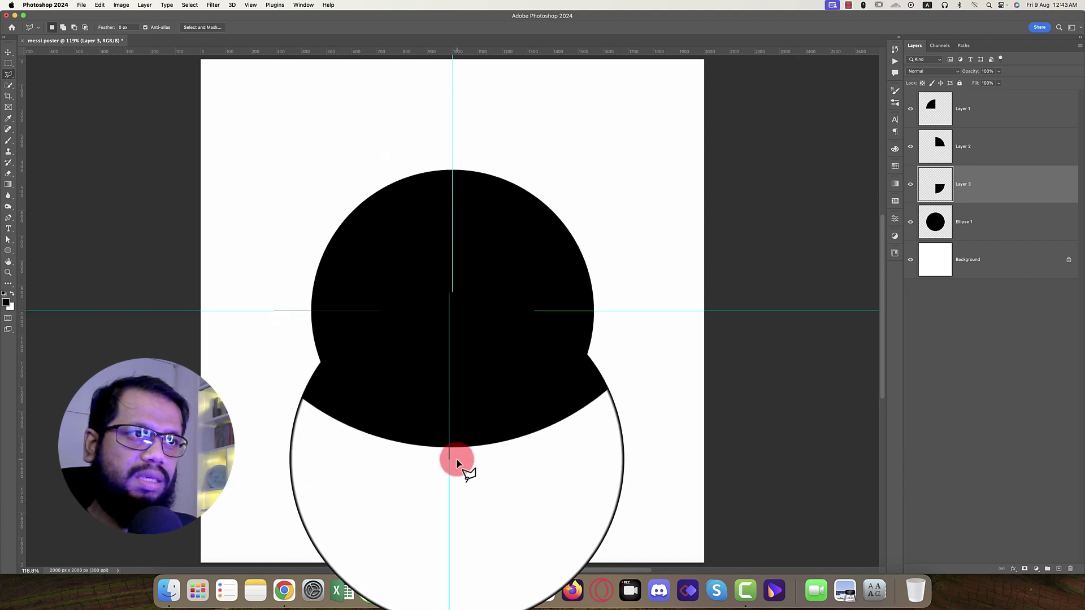
click(350, 455)
click(279, 390)
click(292, 346)
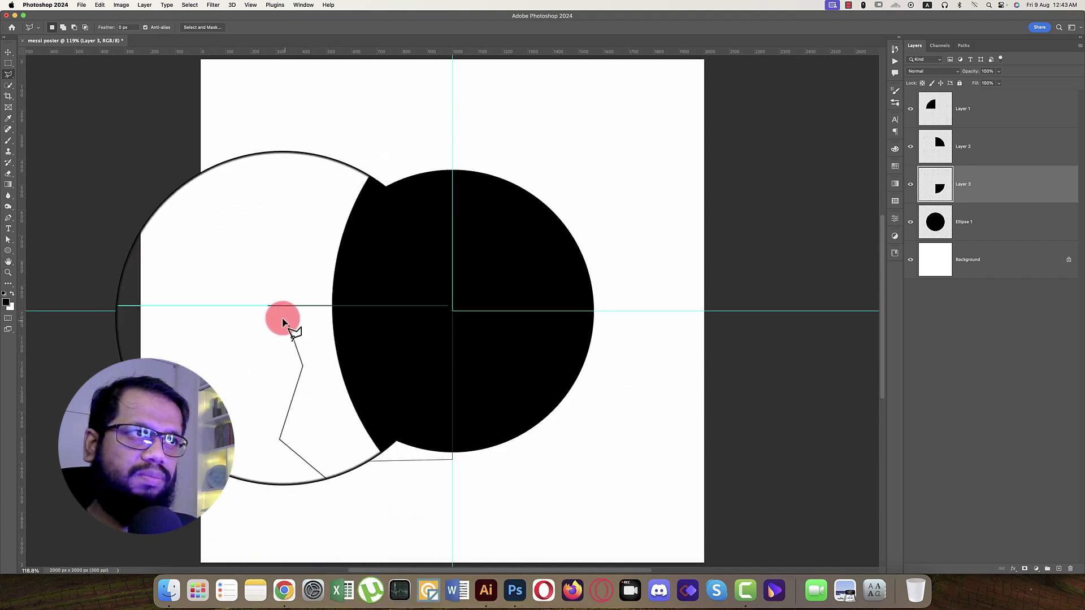
double_click(274, 310)
click(977, 229)
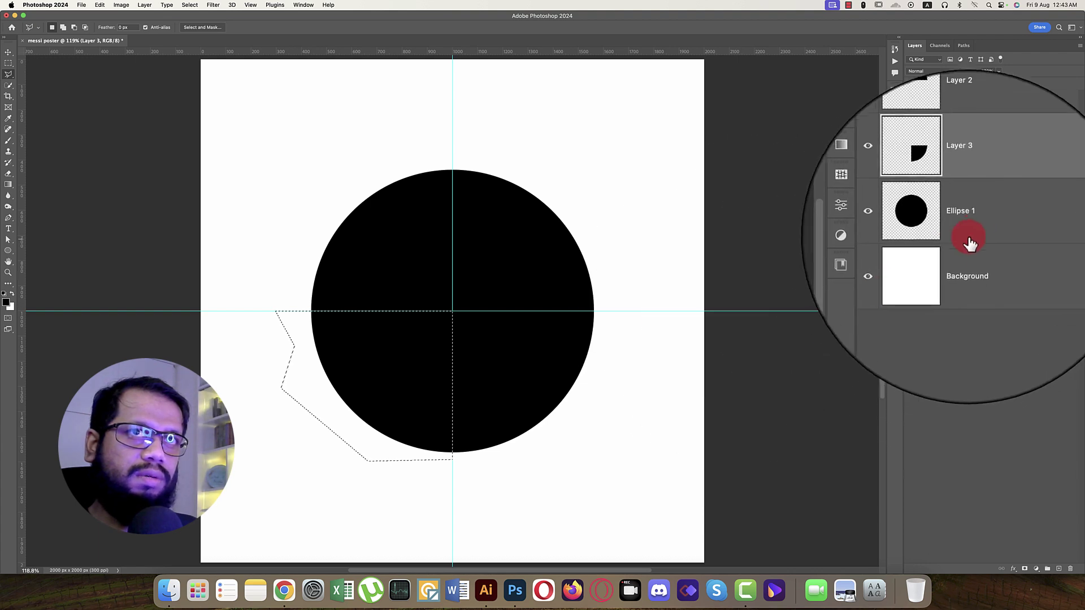
key(super+j)
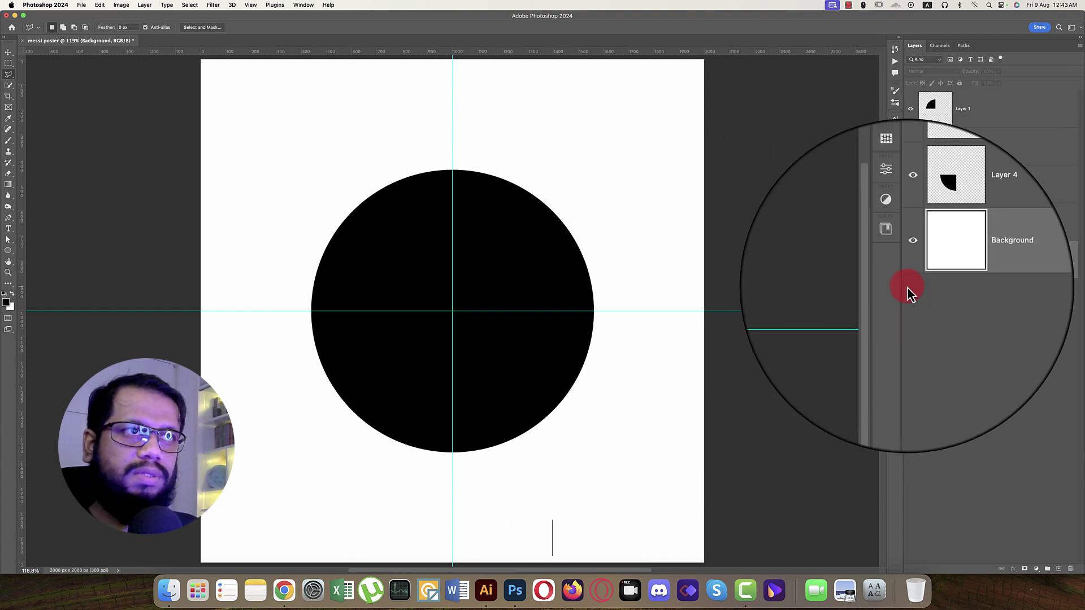
Step: Hide Layers 2–4 and copy a wedge of Layer 1's top-left quarter onto Layer 5
click(911, 111)
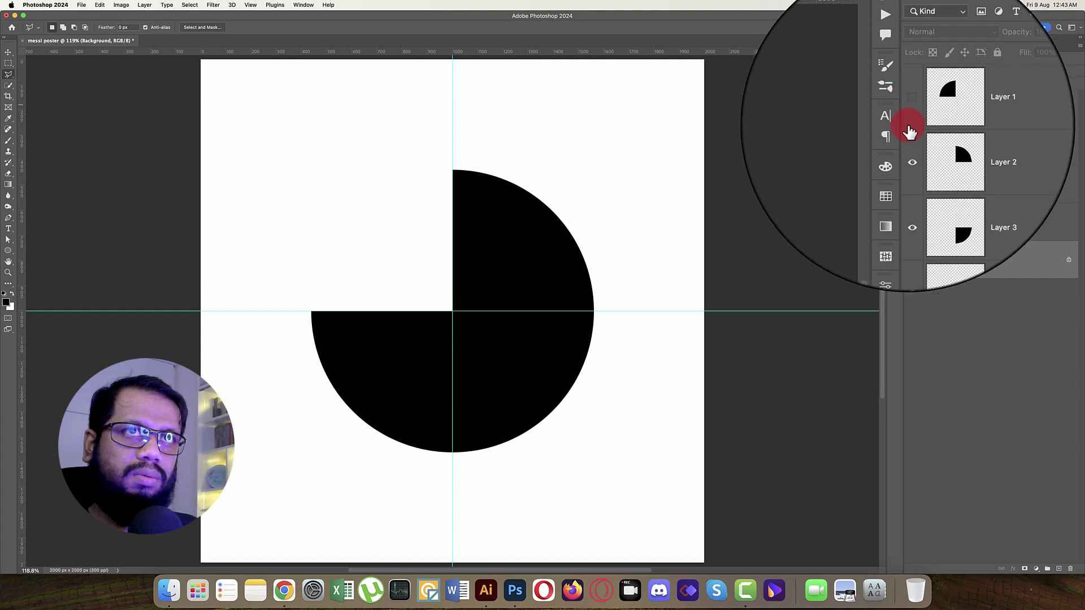
drag(911, 132, 911, 109)
click(937, 122)
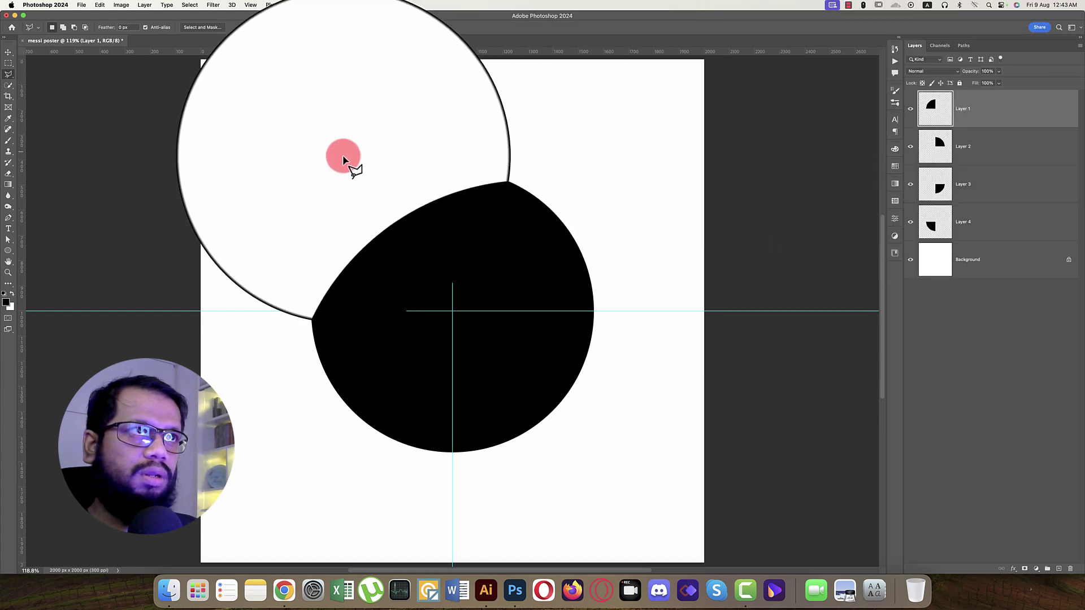
click(325, 204)
click(453, 312)
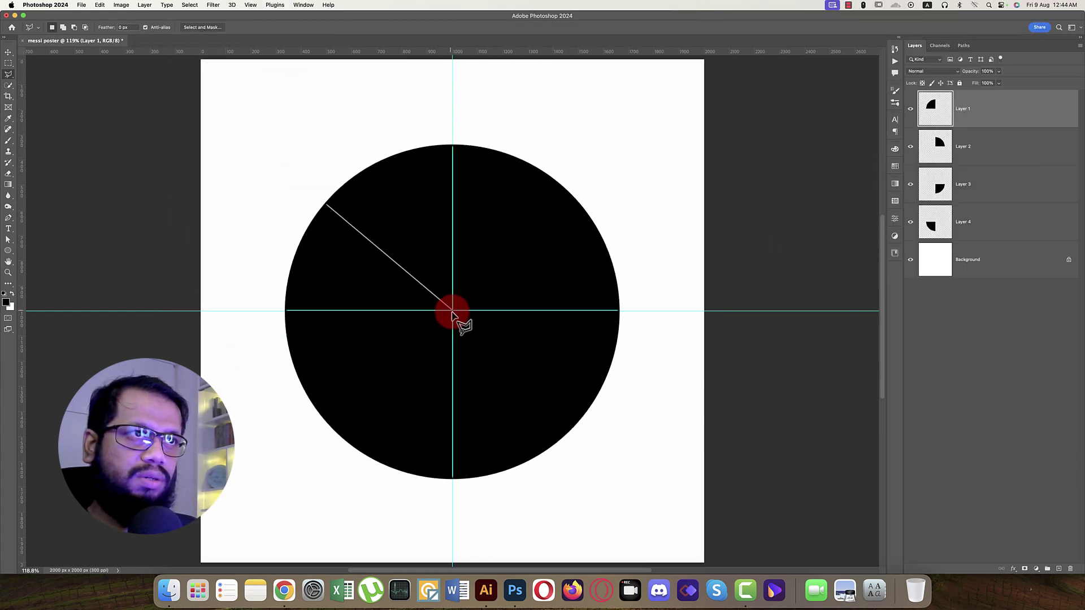
click(286, 311)
drag(286, 310, 339, 221)
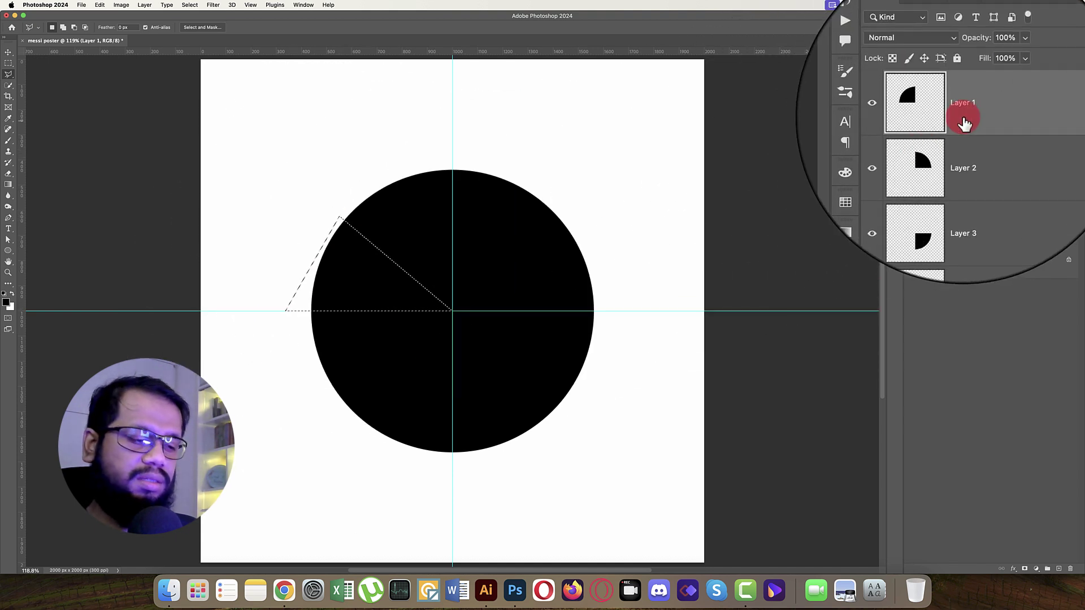
key(super+j)
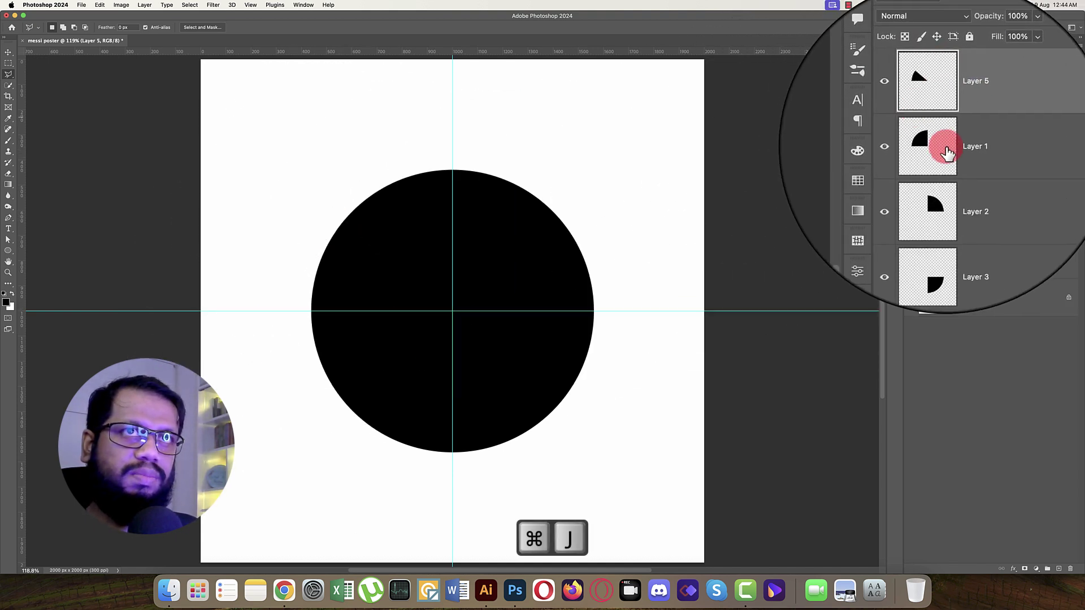
Step: Load Layer 5's wedge as a selection, deselect, and toggle Layers 1 and 5 to check the cut
super+click(938, 113)
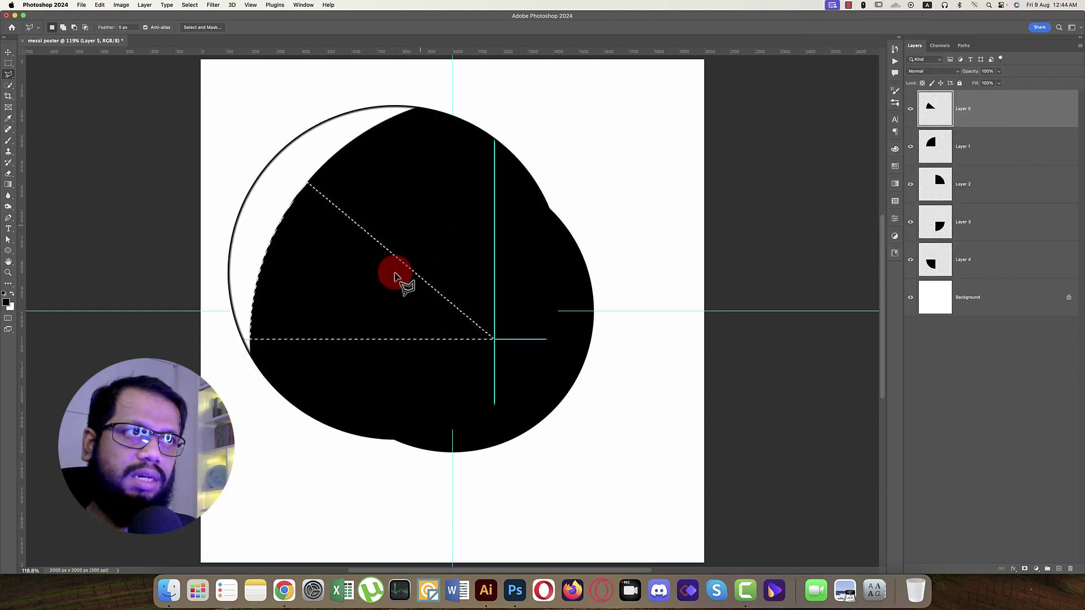
click(994, 153)
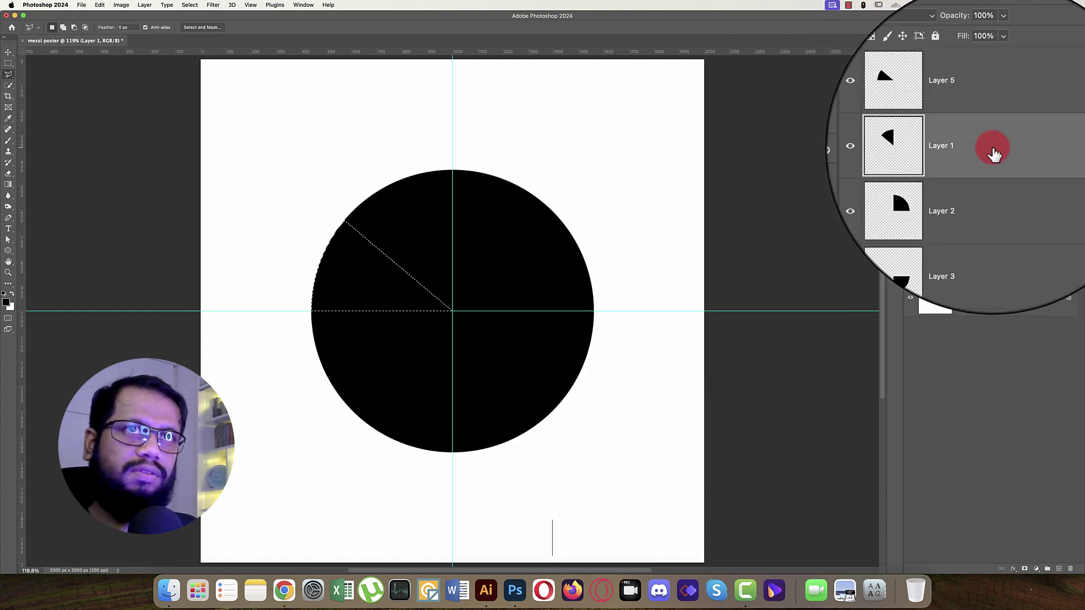
key(super+d)
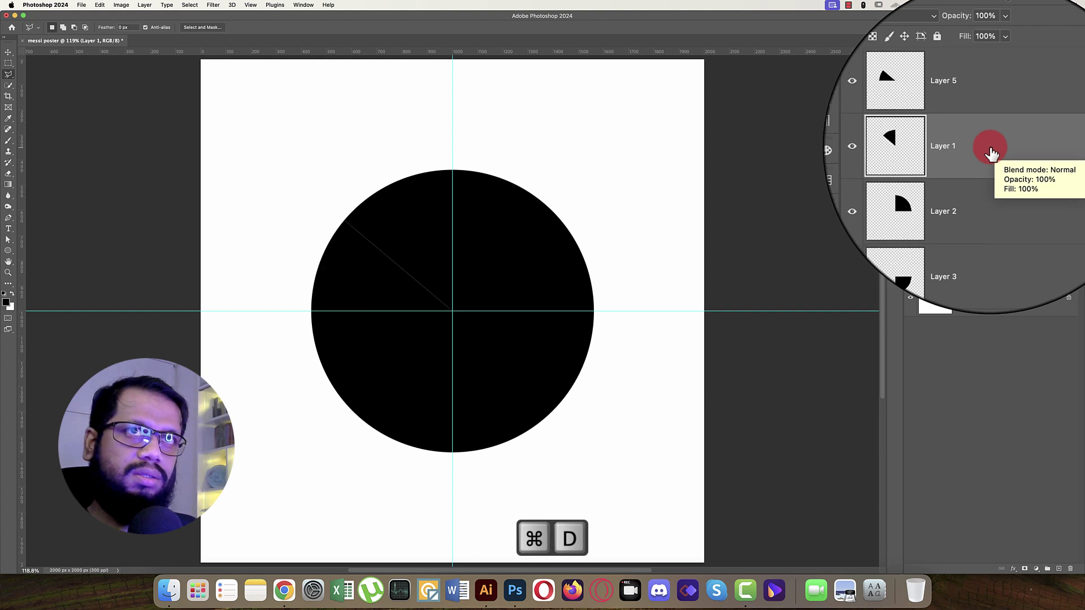
click(909, 109)
click(913, 152)
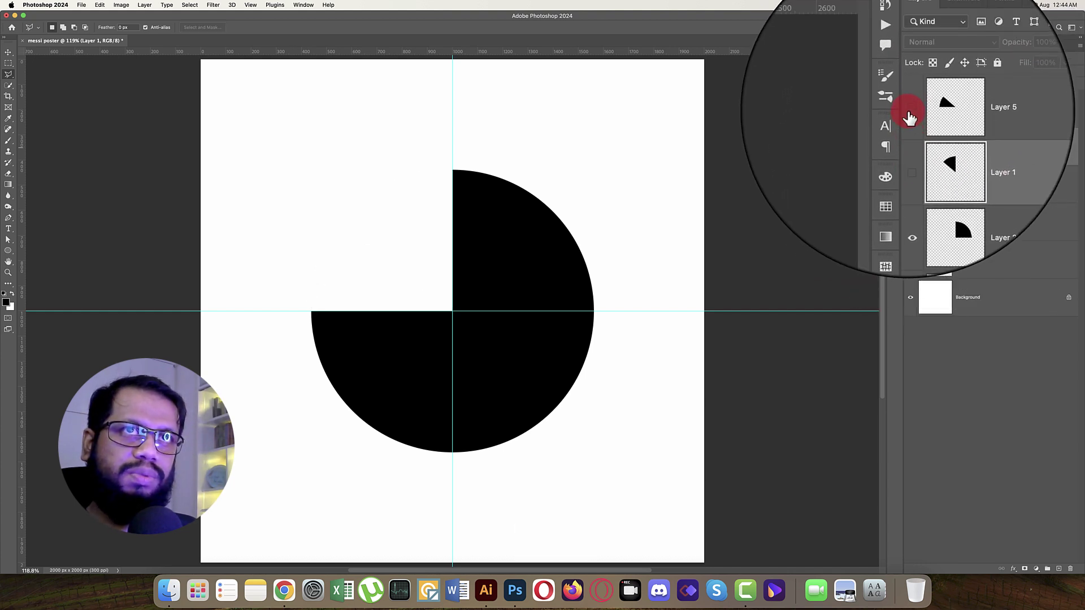
click(910, 142)
click(909, 118)
click(909, 113)
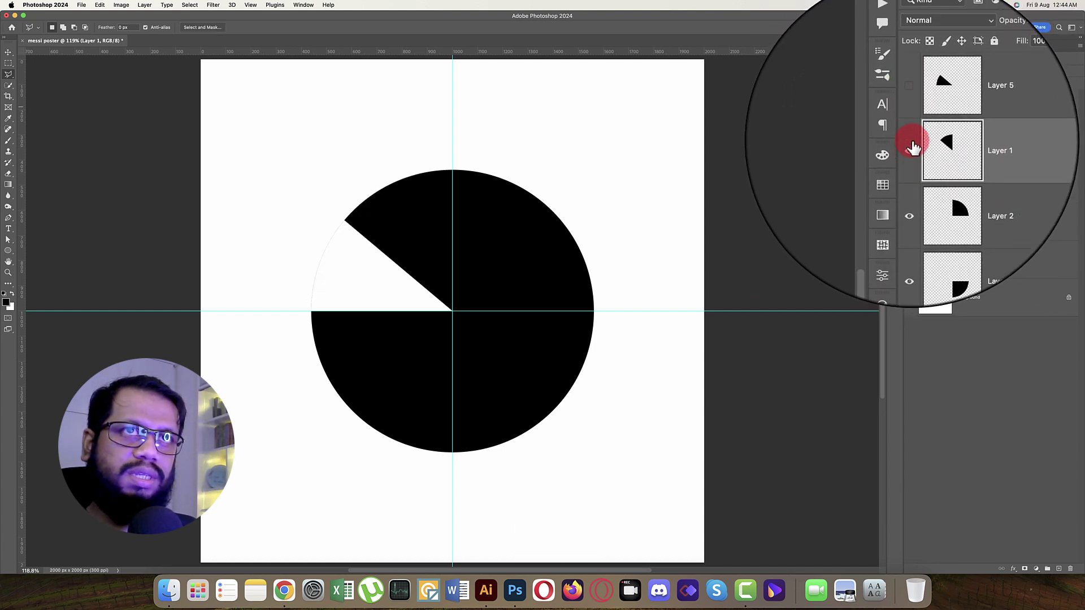
click(908, 146)
Step: Copy a wedge of Layer 2's top-right quarter onto Layer 6, then hide an upper wedge layer
click(976, 195)
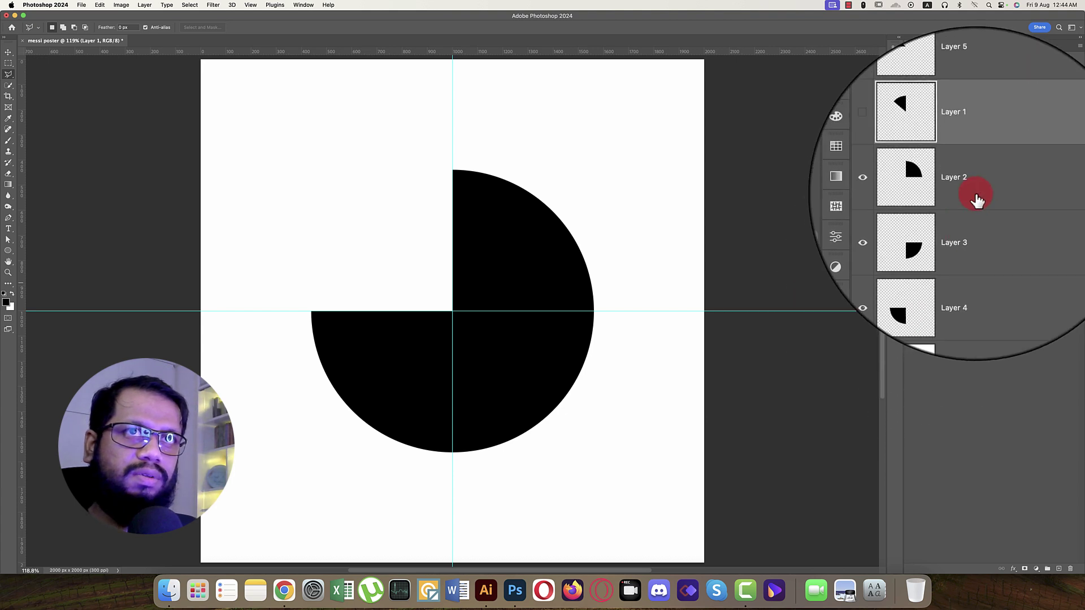
drag(453, 170, 452, 316)
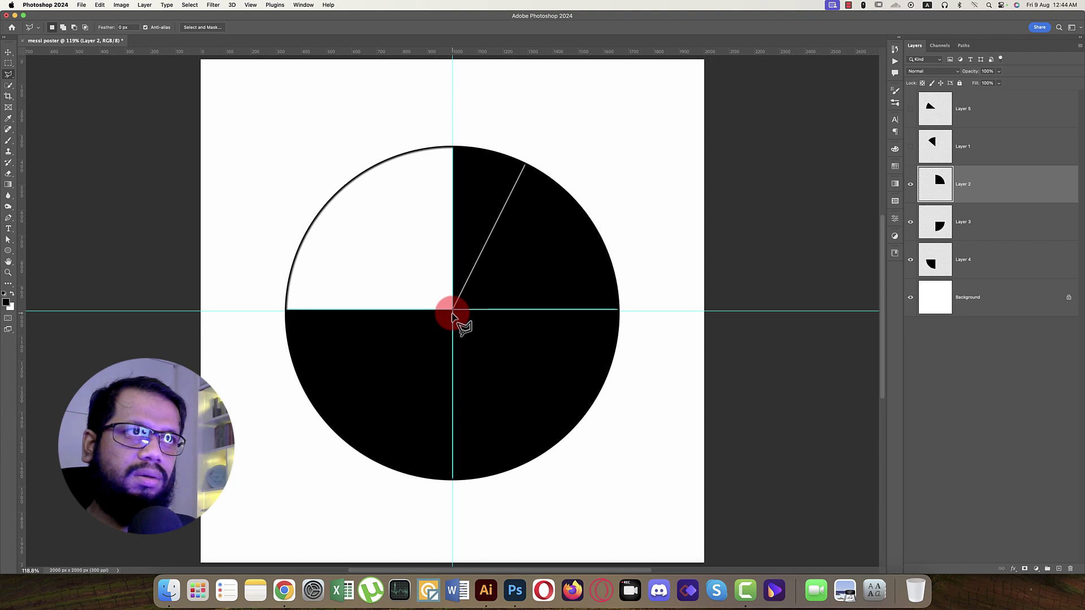
drag(452, 316, 454, 171)
click(452, 149)
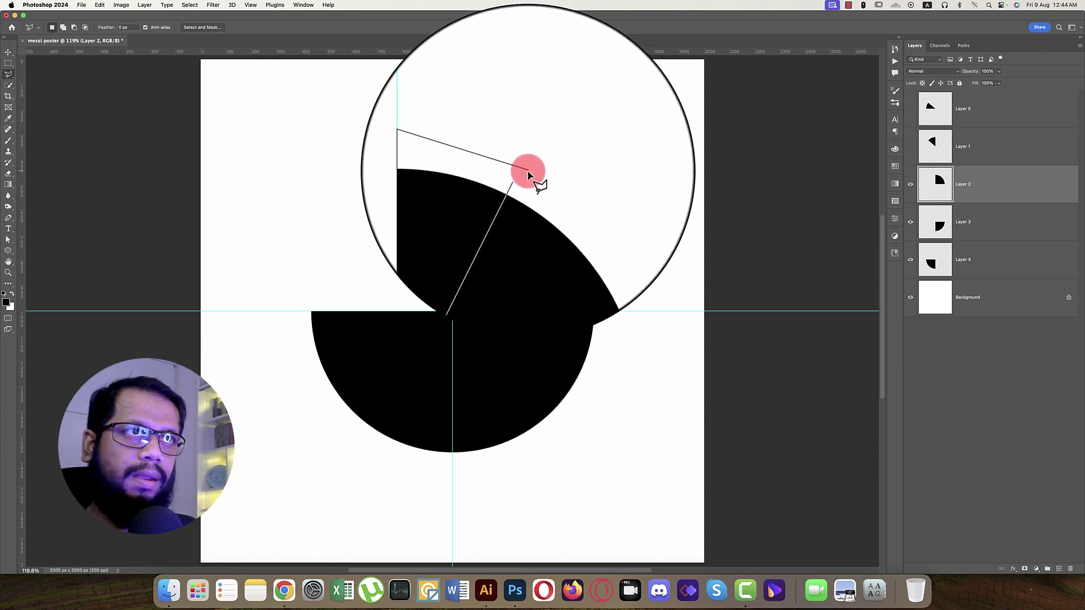
double_click(519, 179)
click(989, 187)
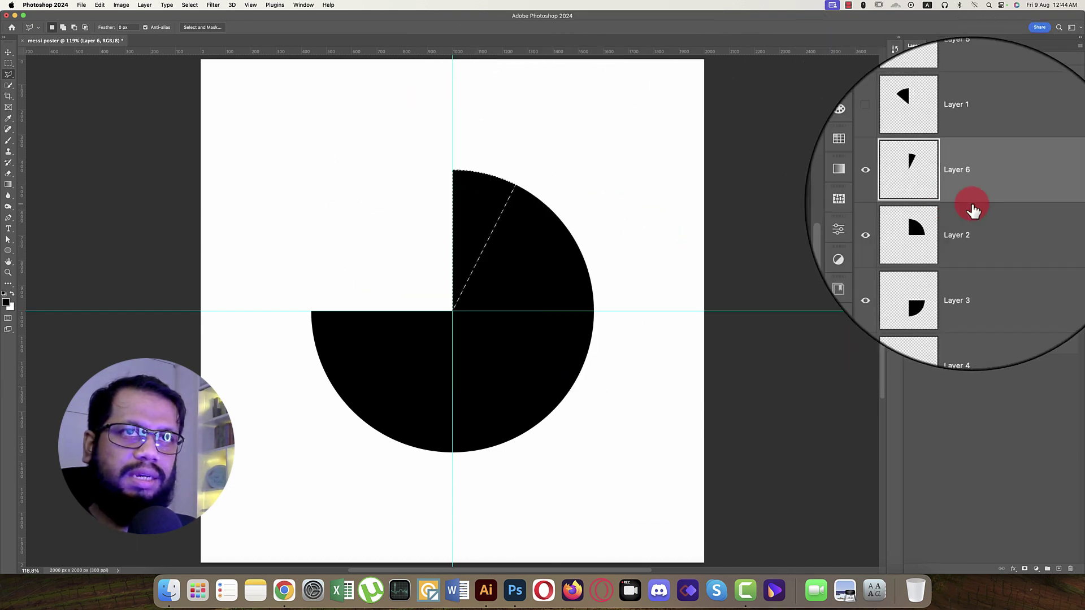
click(957, 229)
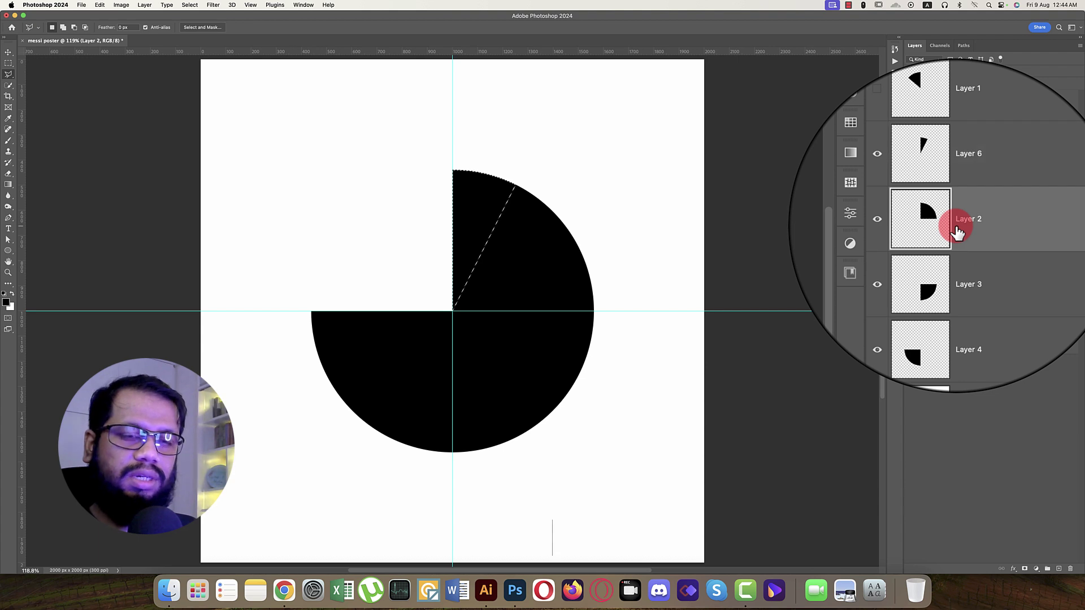
key(super+d)
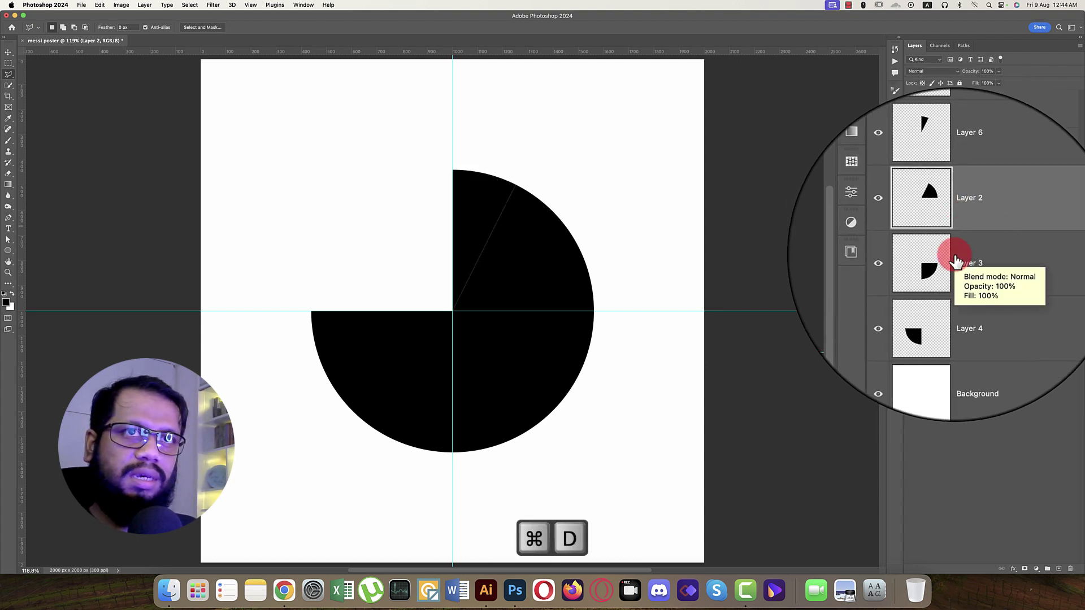
click(935, 261)
click(910, 222)
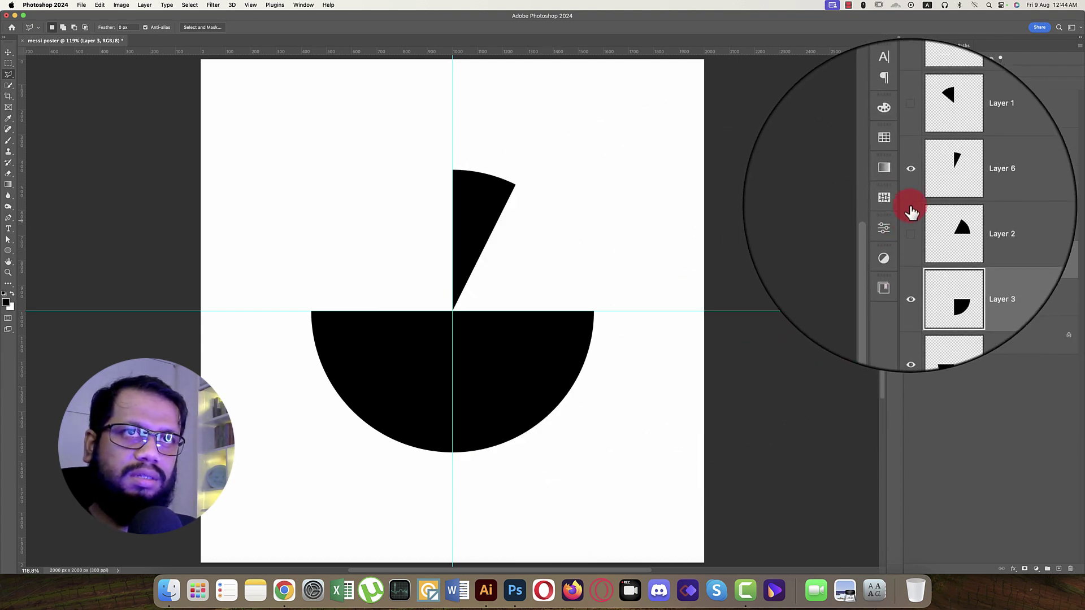
Step: Copy a wedge from the bottom-right quarter onto Layer 7 and hide the trimmed quarter
click(910, 184)
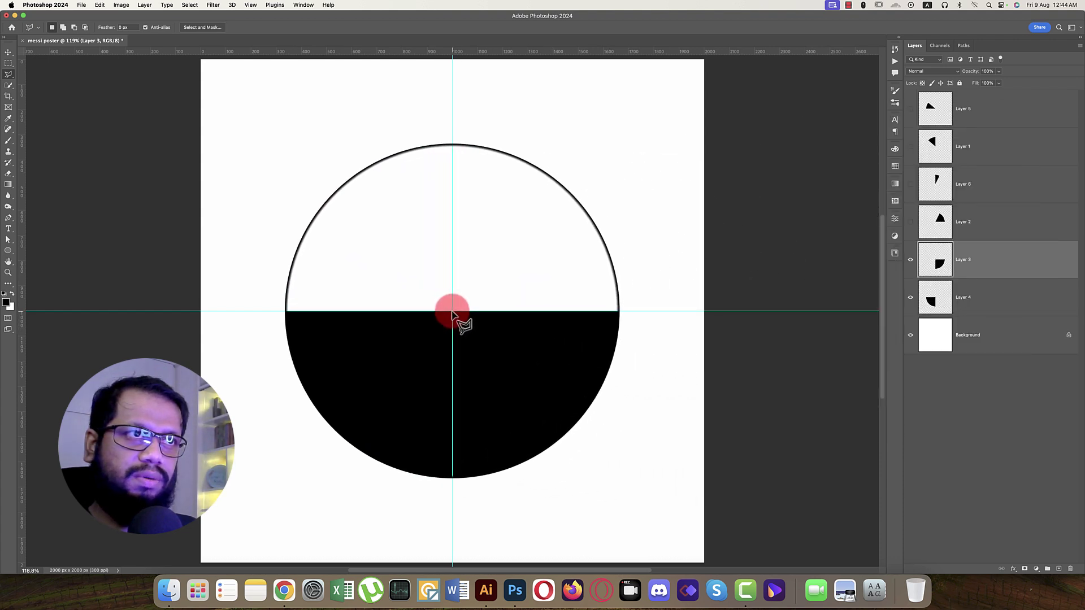
click(453, 312)
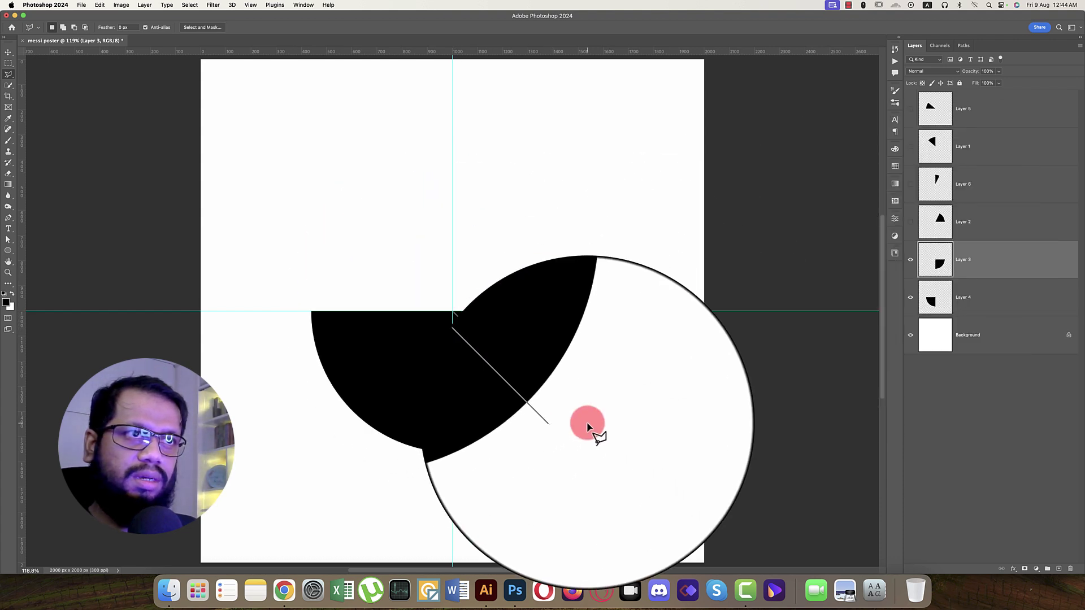
click(562, 449)
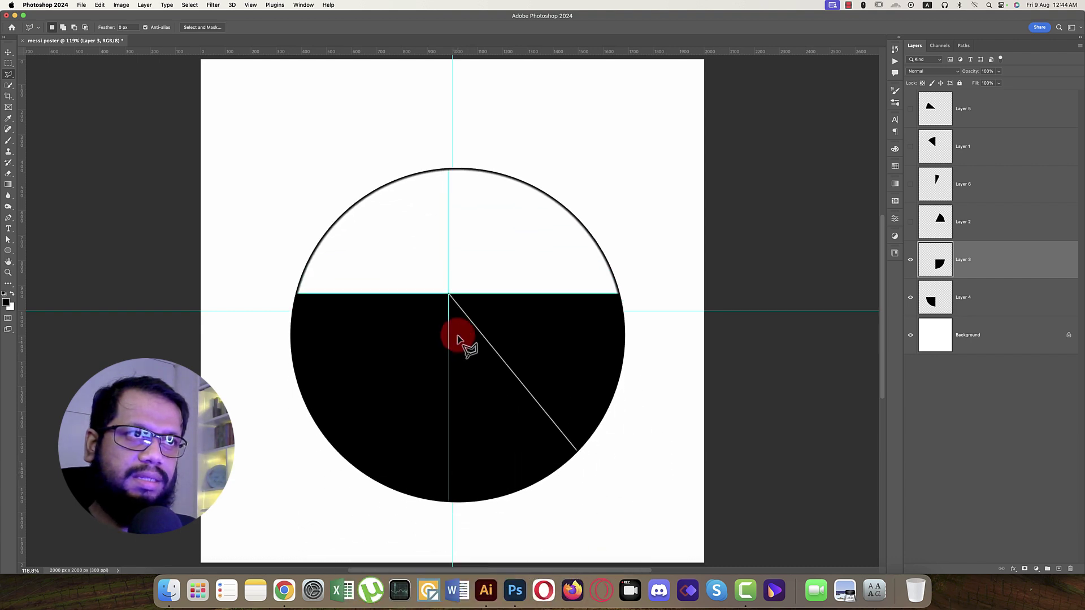
click(454, 314)
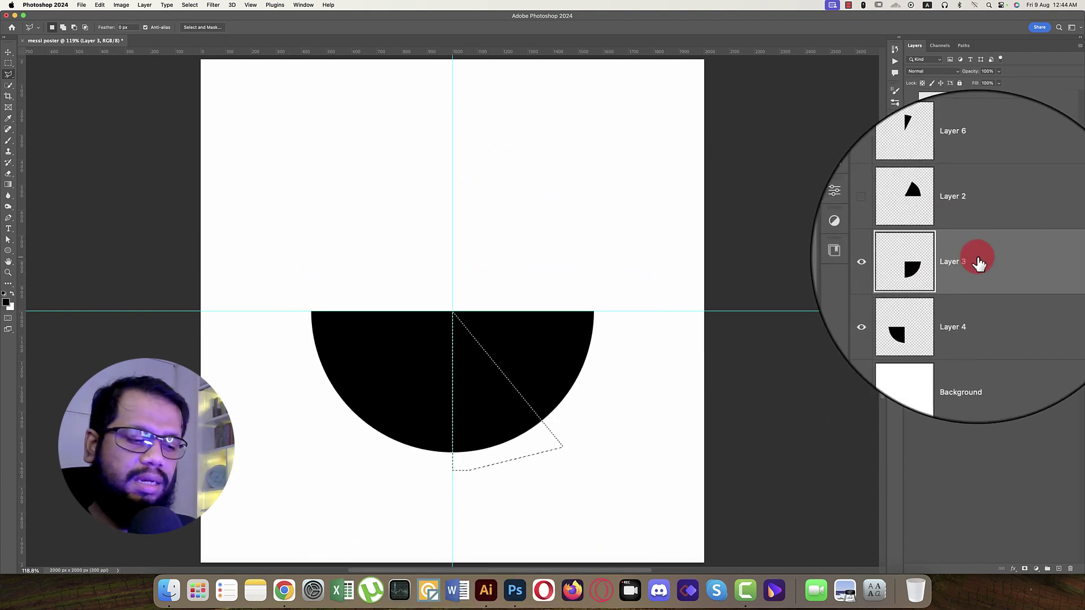
key(super+j)
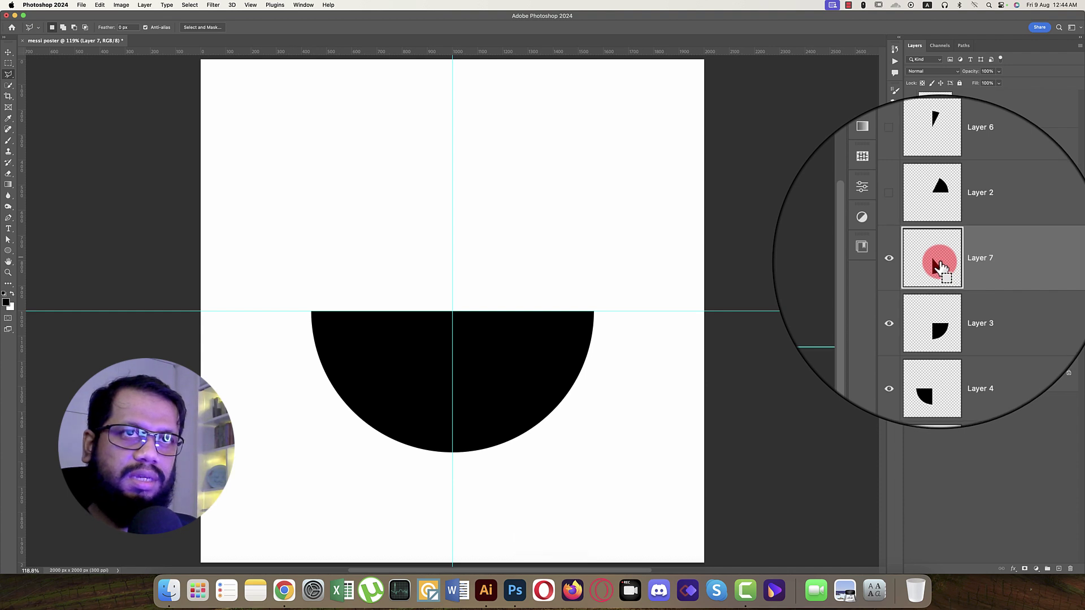
super+click(939, 265)
click(963, 299)
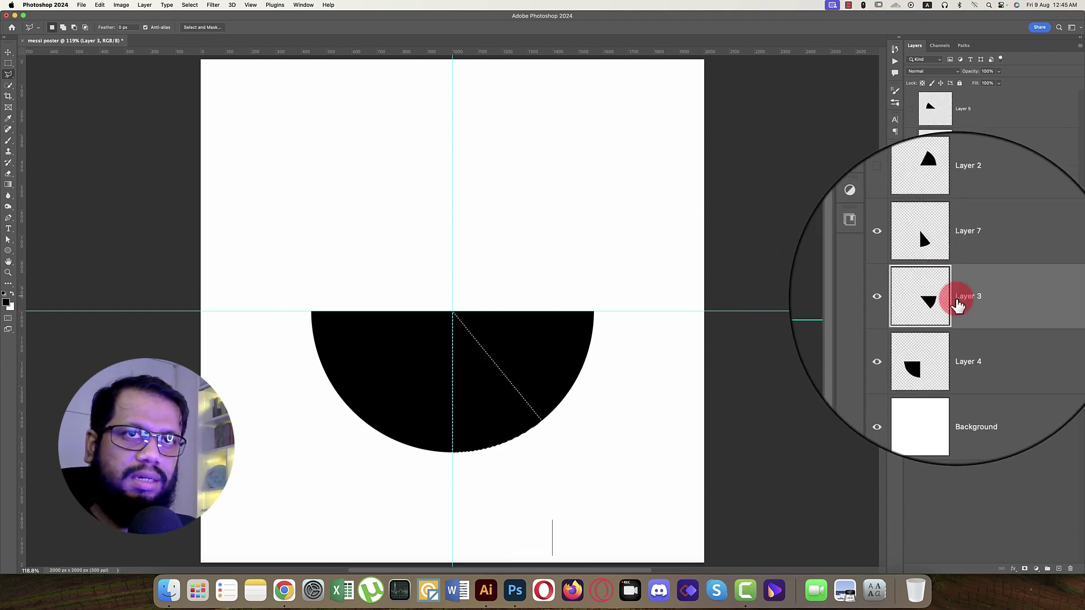
click(911, 302)
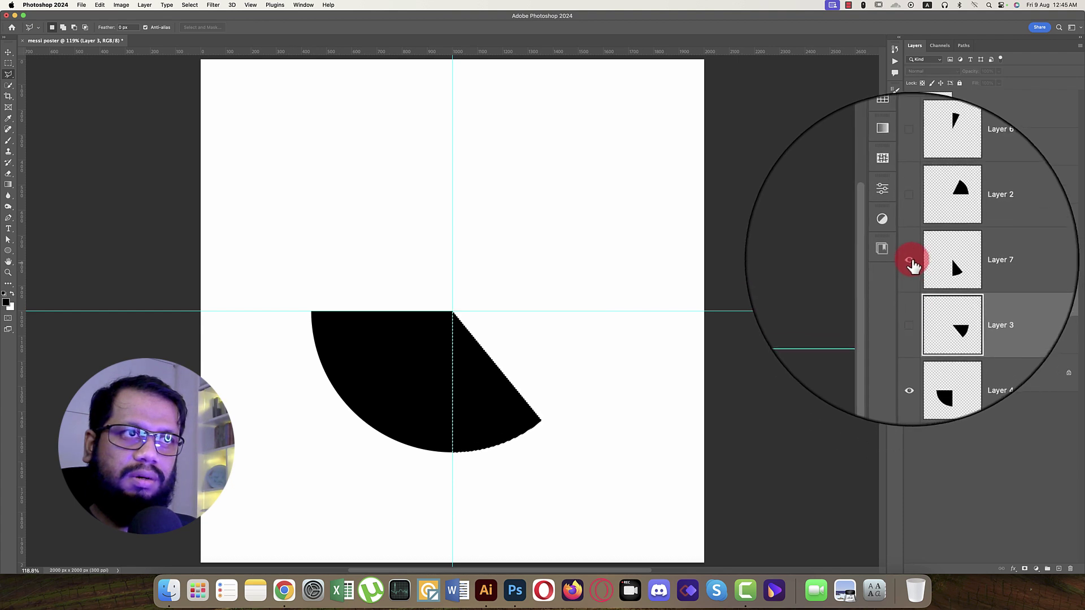
click(908, 230)
key(super+d)
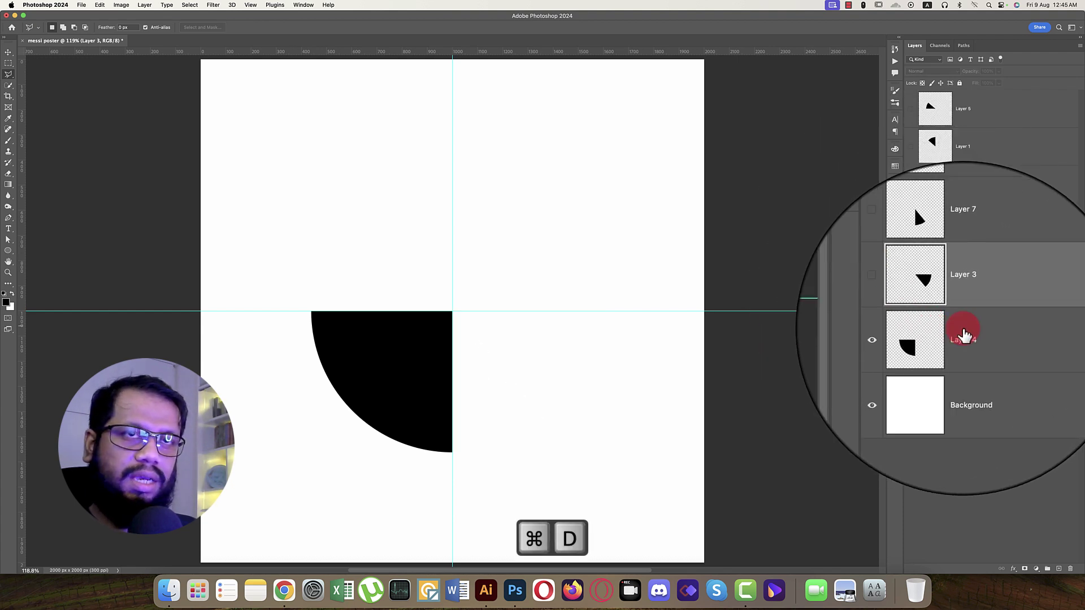
Step: Copy a wedge from the bottom-left quarter onto Layer 8
click(953, 333)
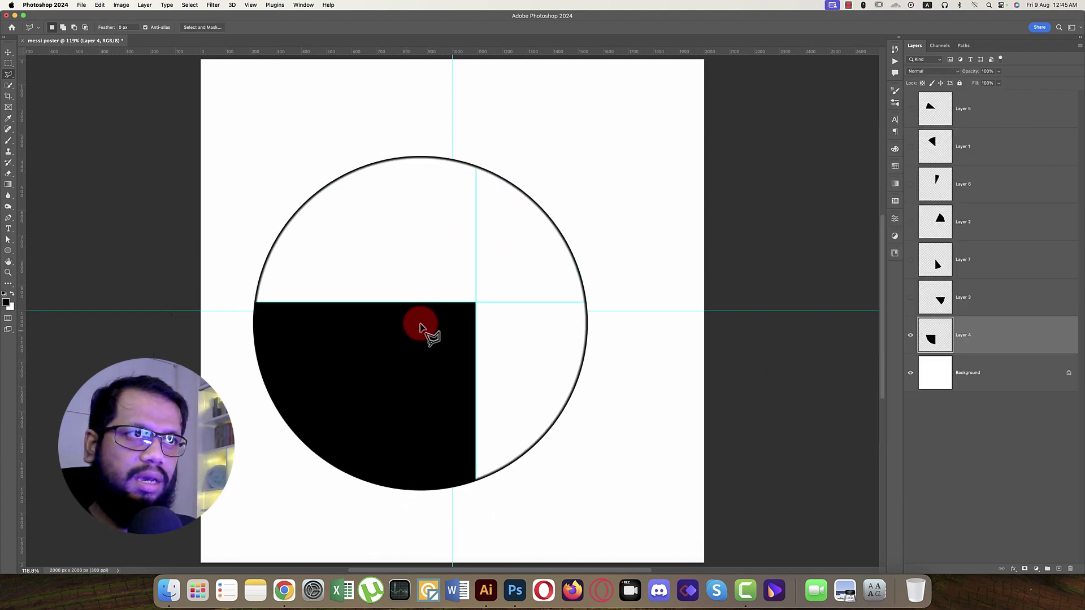
click(452, 312)
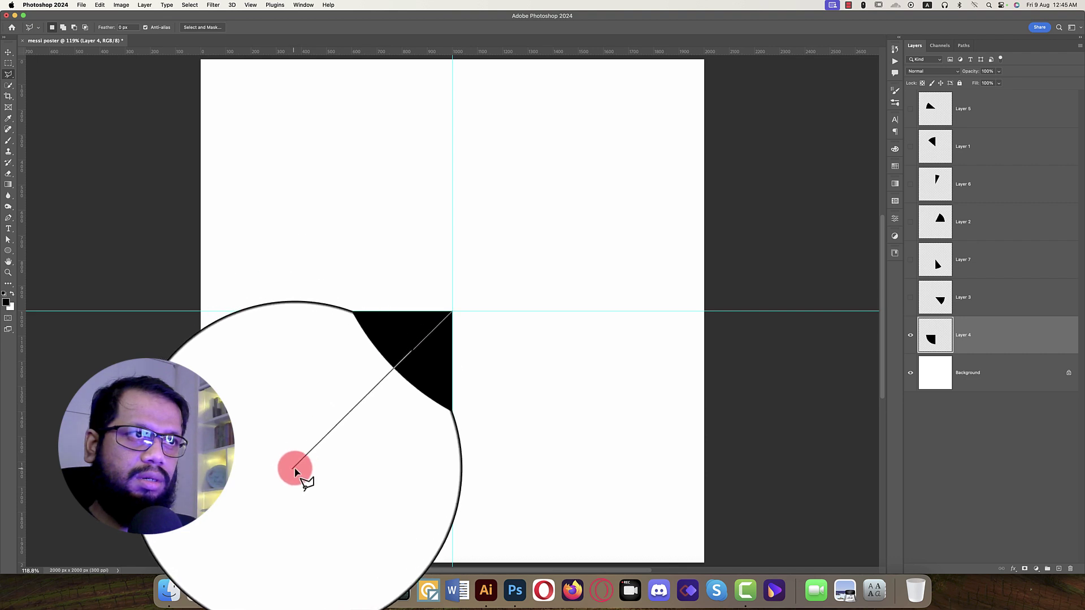
click(343, 473)
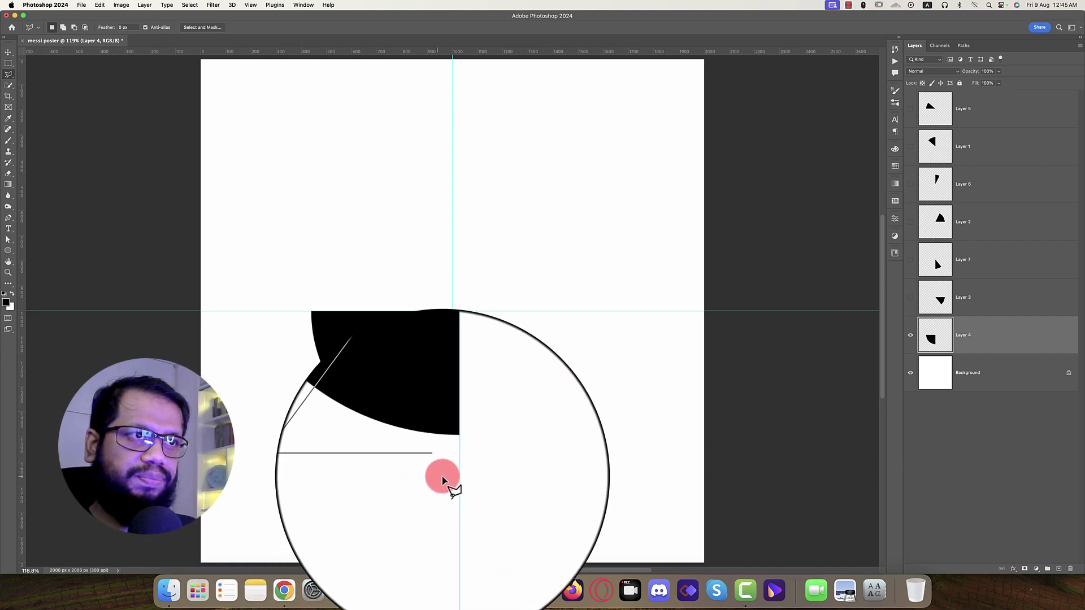
click(451, 478)
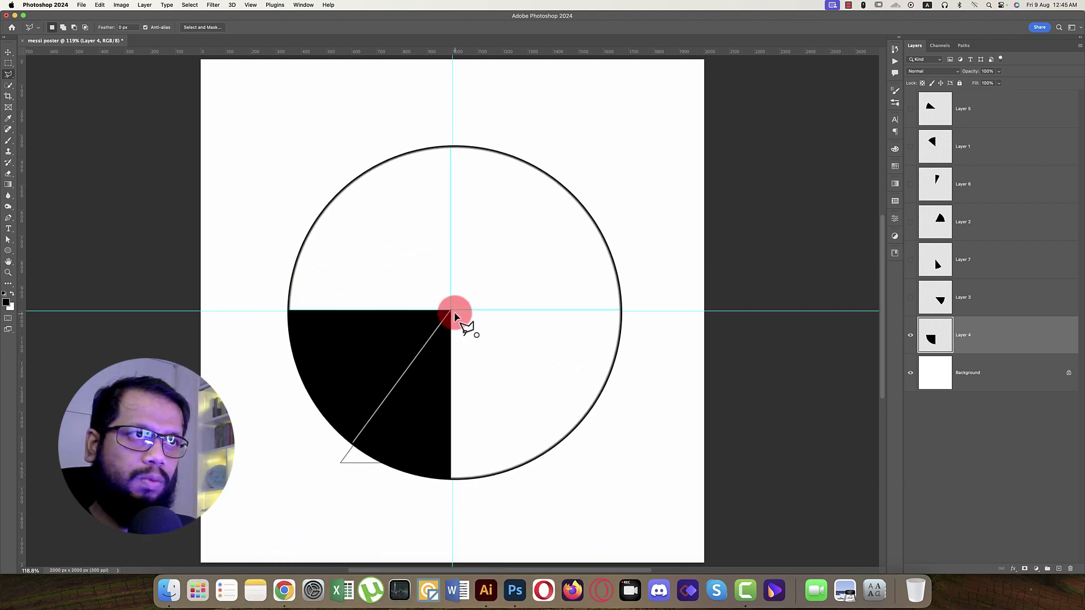
click(1017, 338)
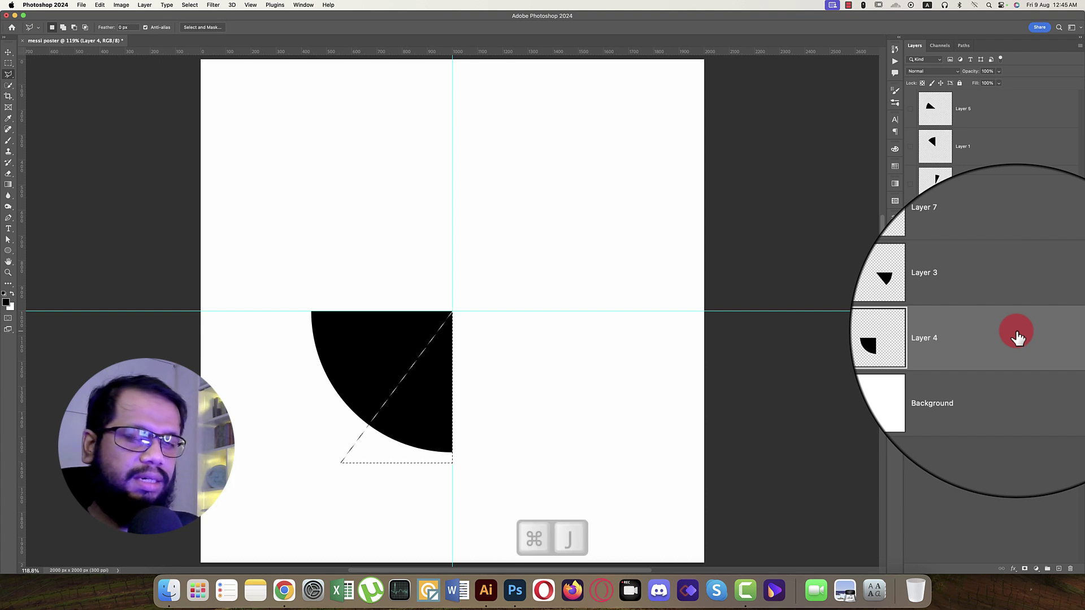
key(super+j)
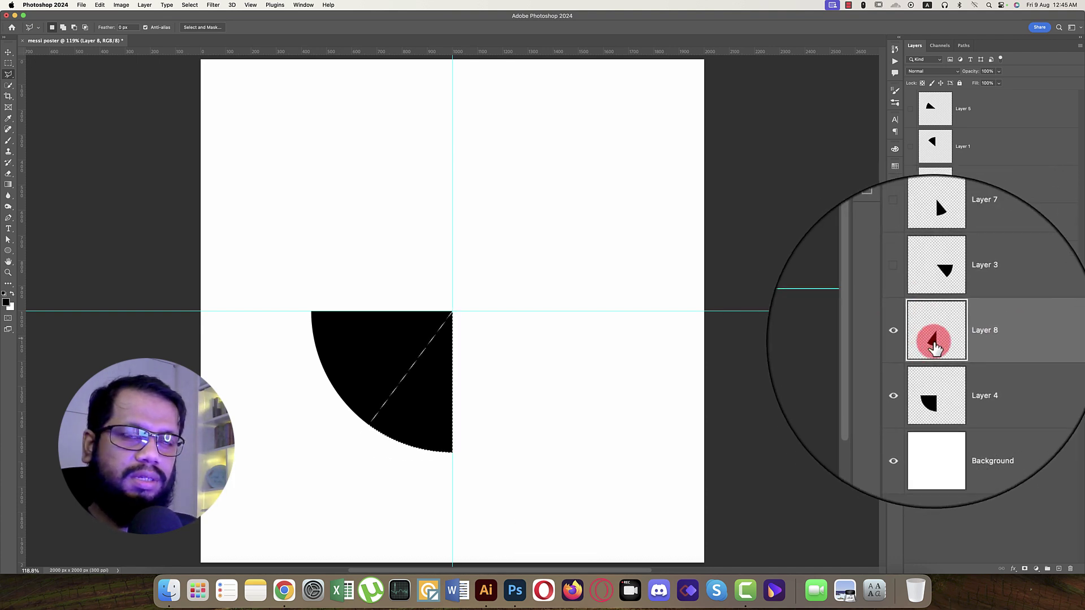
Step: Check the lower-left wedge by toggling it, then show all wedge layers again
drag(931, 347, 961, 378)
click(960, 380)
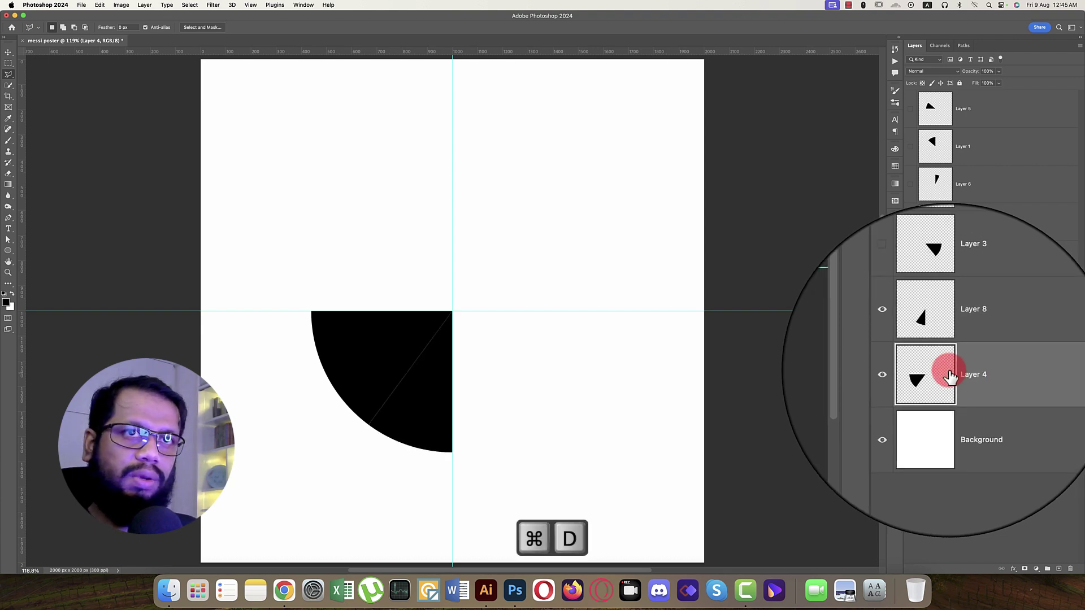
click(914, 339)
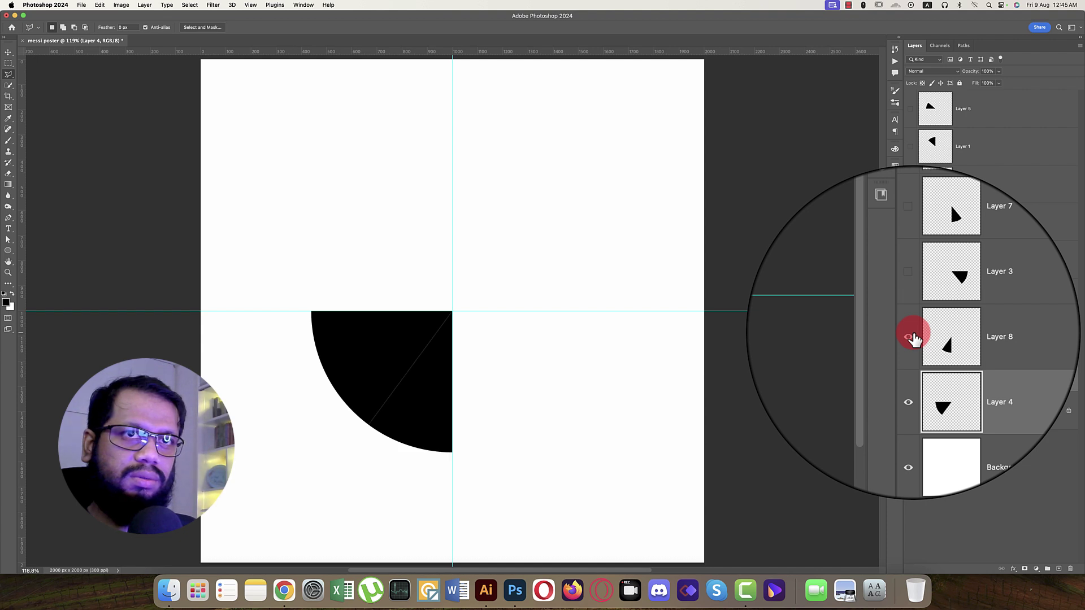
click(914, 340)
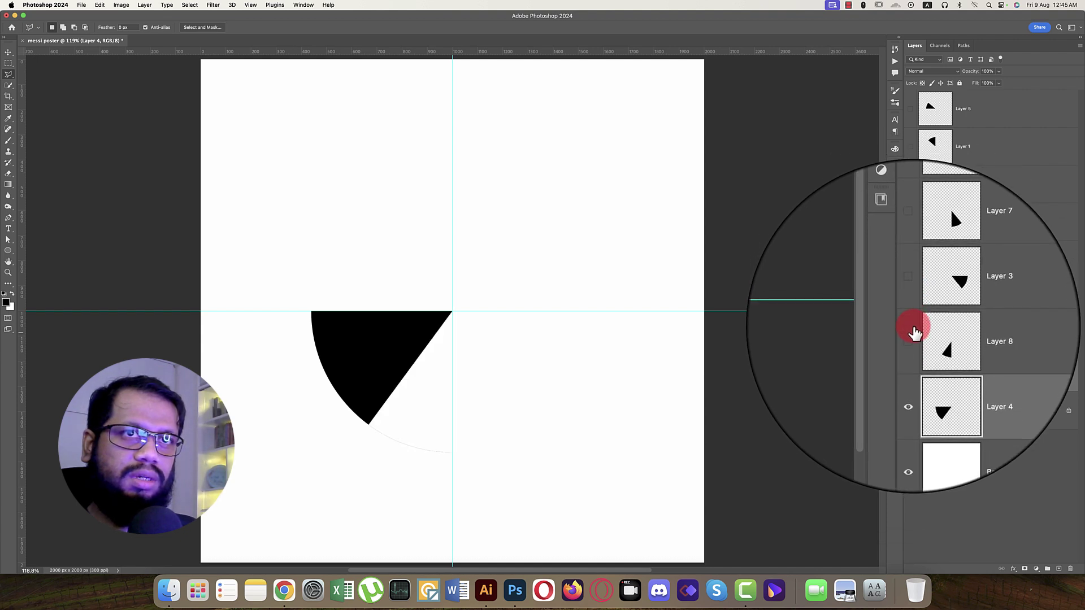
click(914, 339)
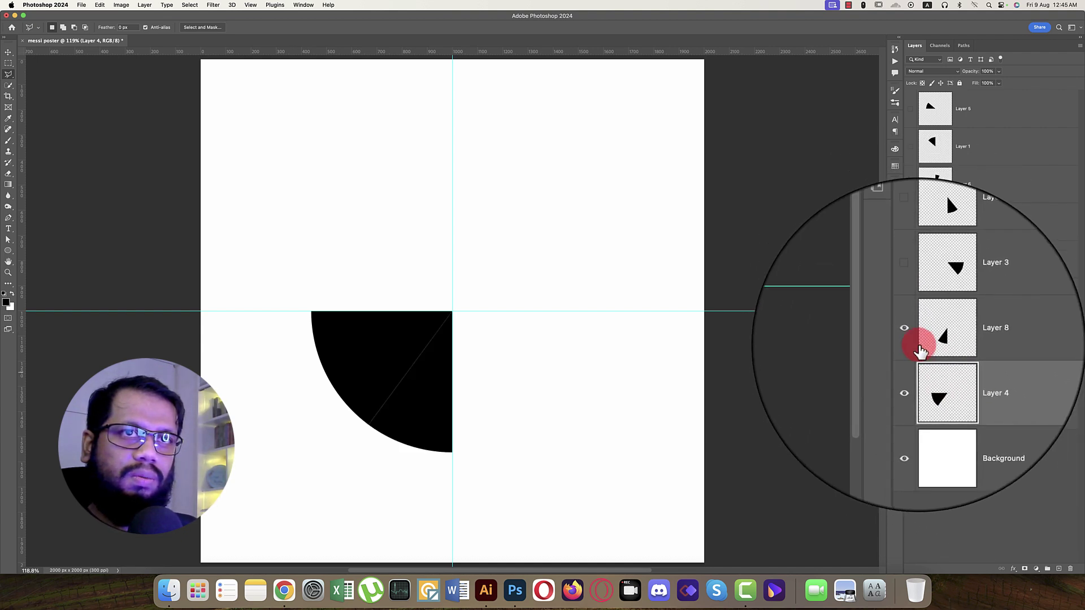
drag(914, 308, 911, 109)
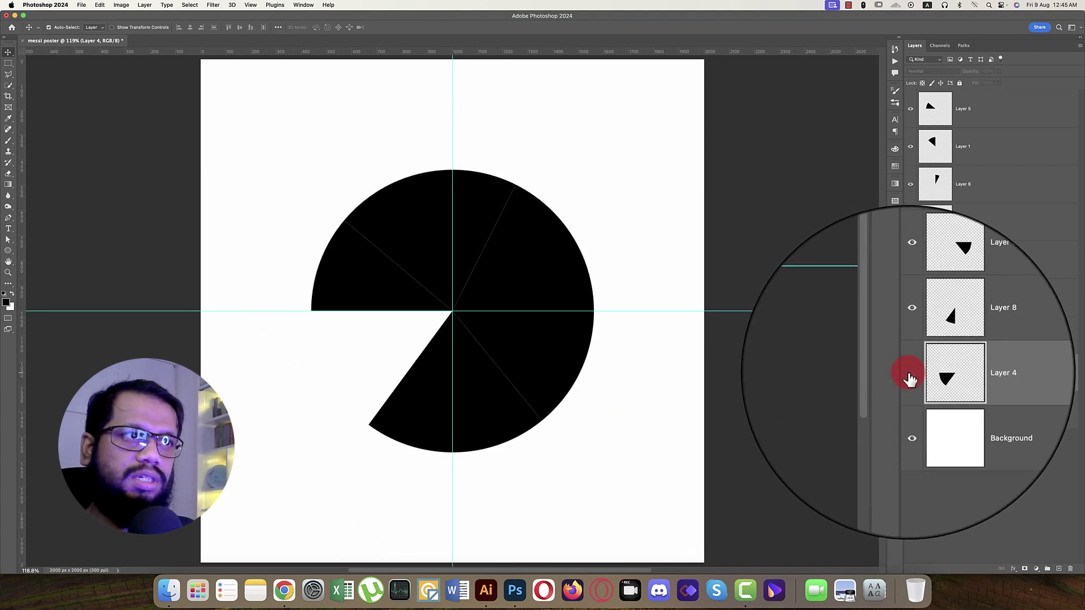
Step: Place the black-and-white Messi photo as an embedded layer, scaled over the lower-left wedge
click(81, 5)
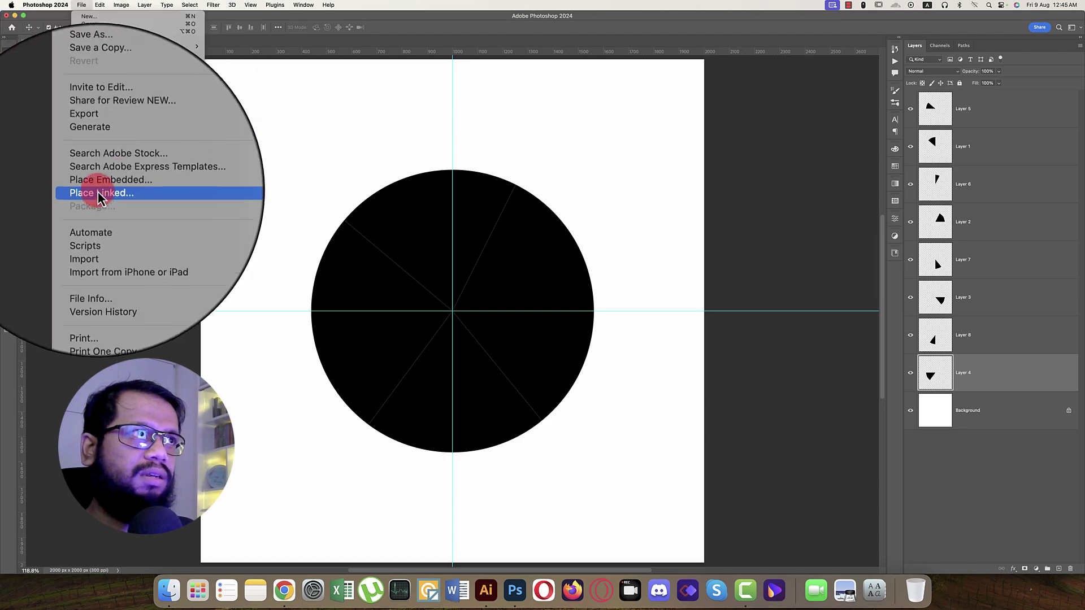
click(165, 180)
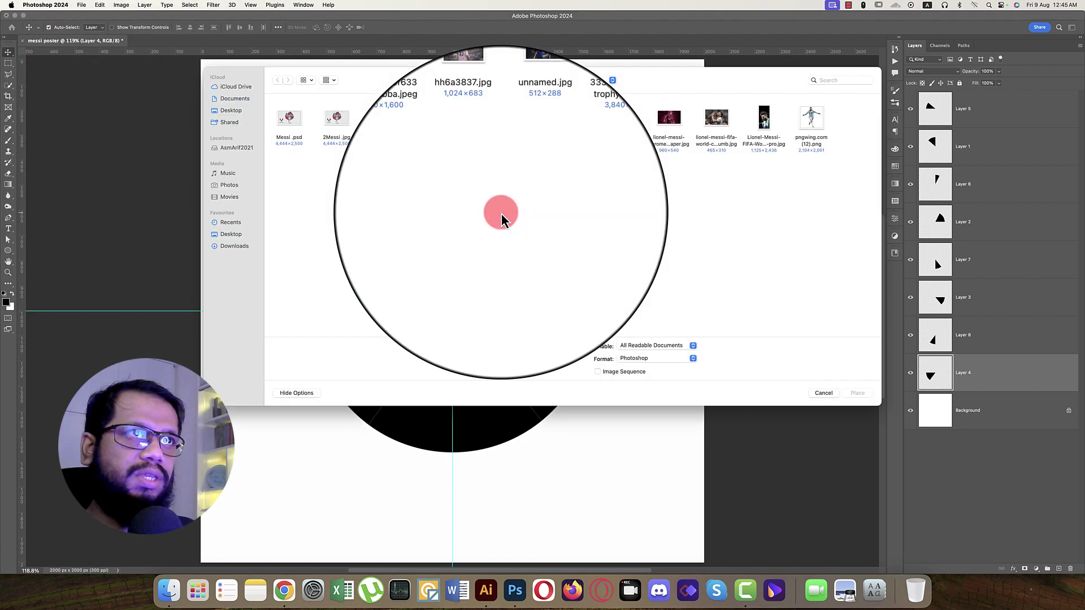
double_click(439, 123)
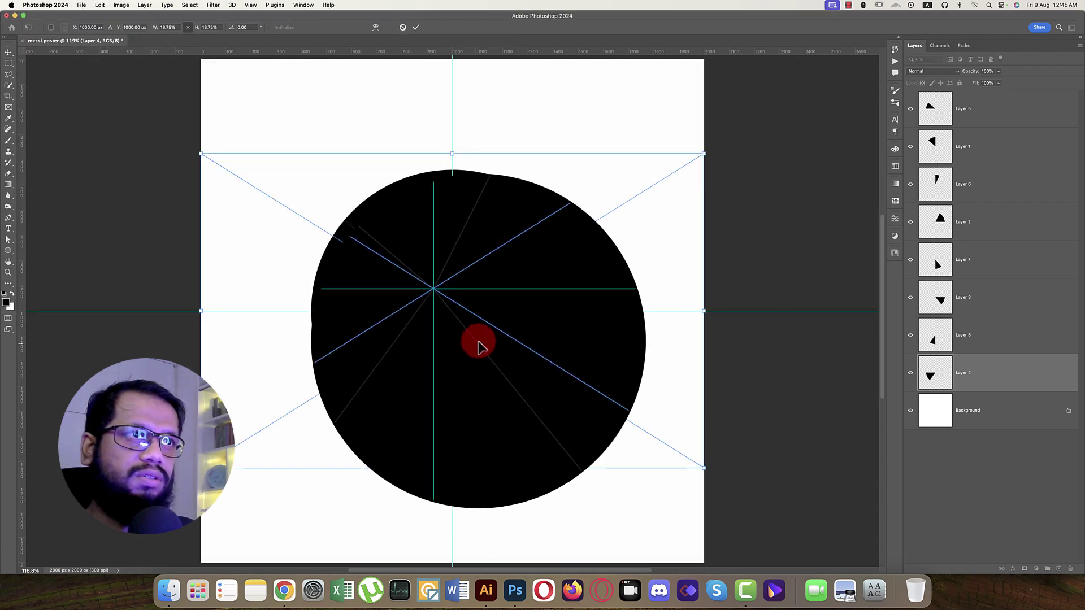
drag(654, 261, 484, 405)
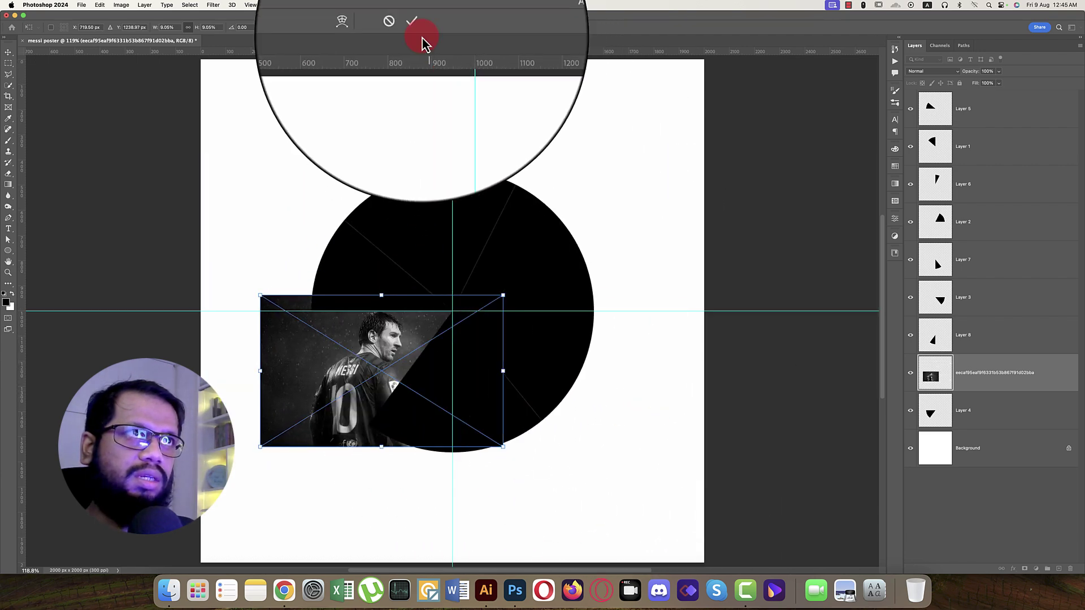
click(418, 31)
Step: Clip the photo to the Layer 4 wedge and group the two as Group 1
right_click(1008, 368)
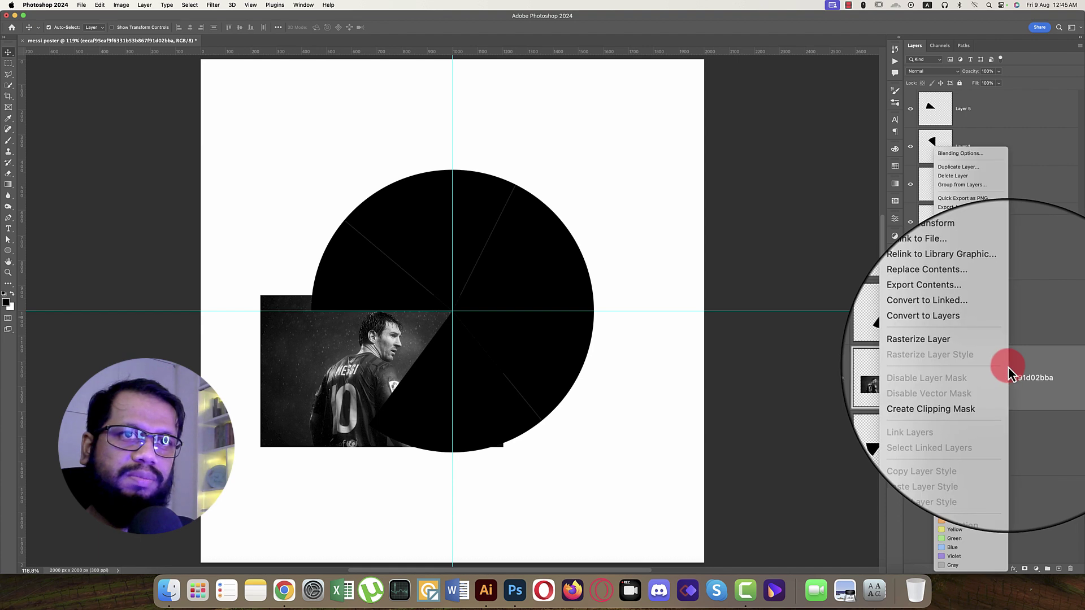
click(980, 393)
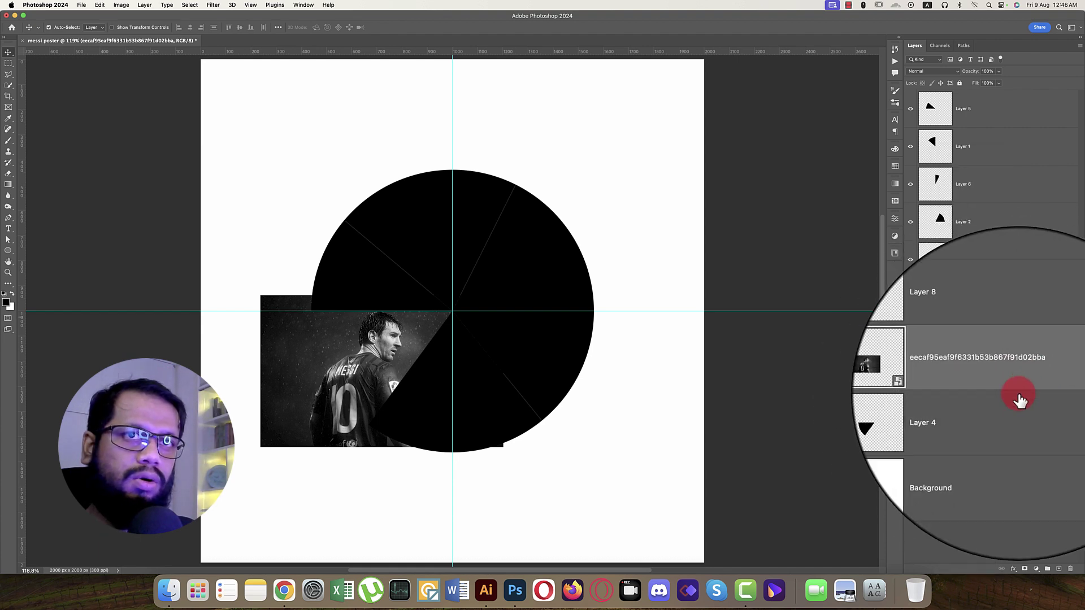
alt+click(972, 388)
right_click(986, 411)
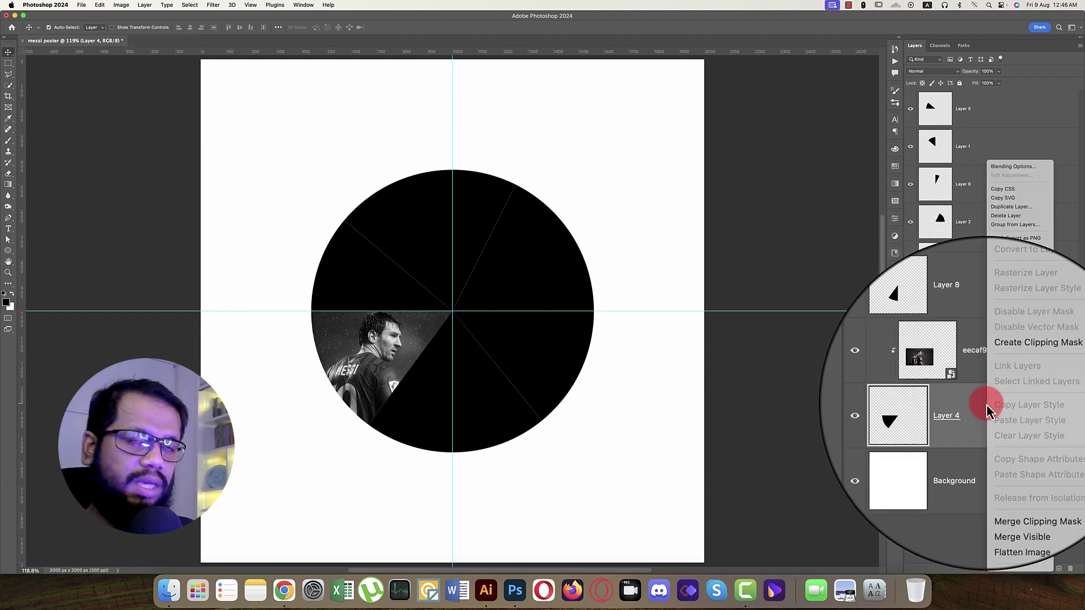
click(974, 412)
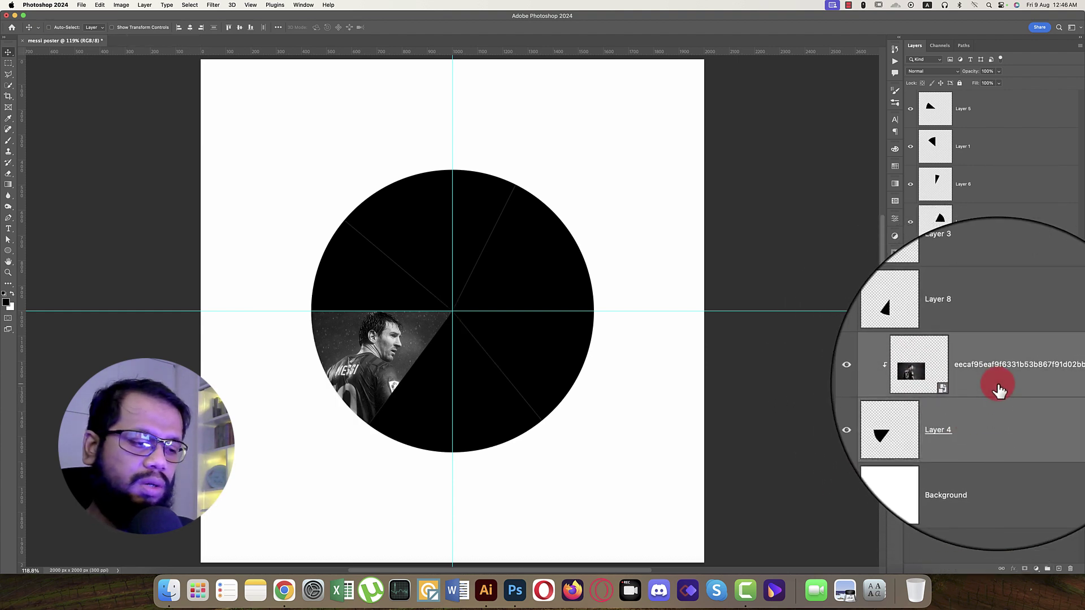
key(super+g)
click(920, 358)
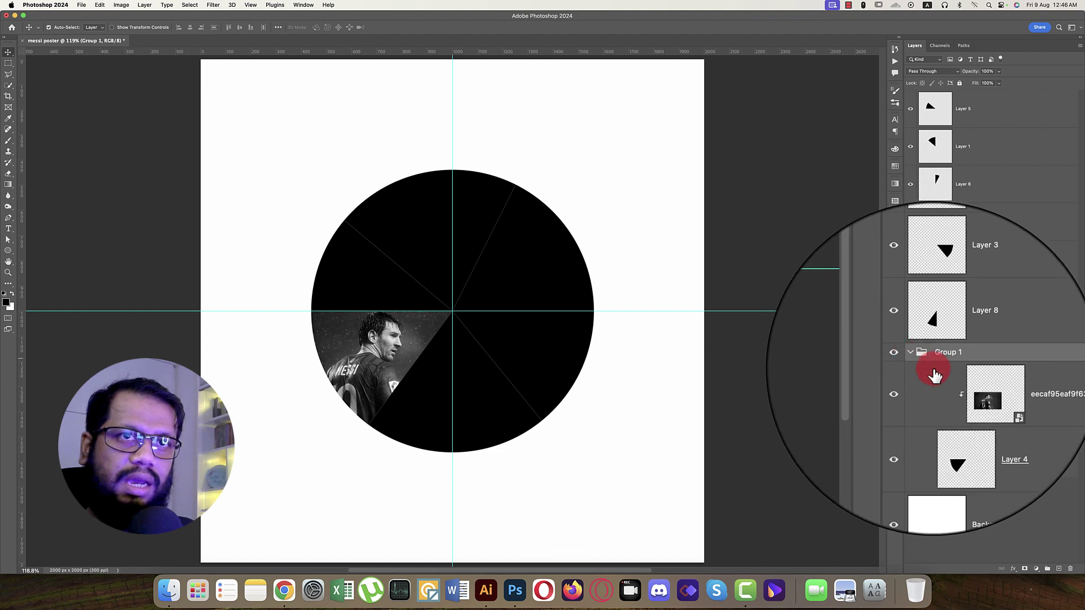
click(1003, 389)
click(1036, 568)
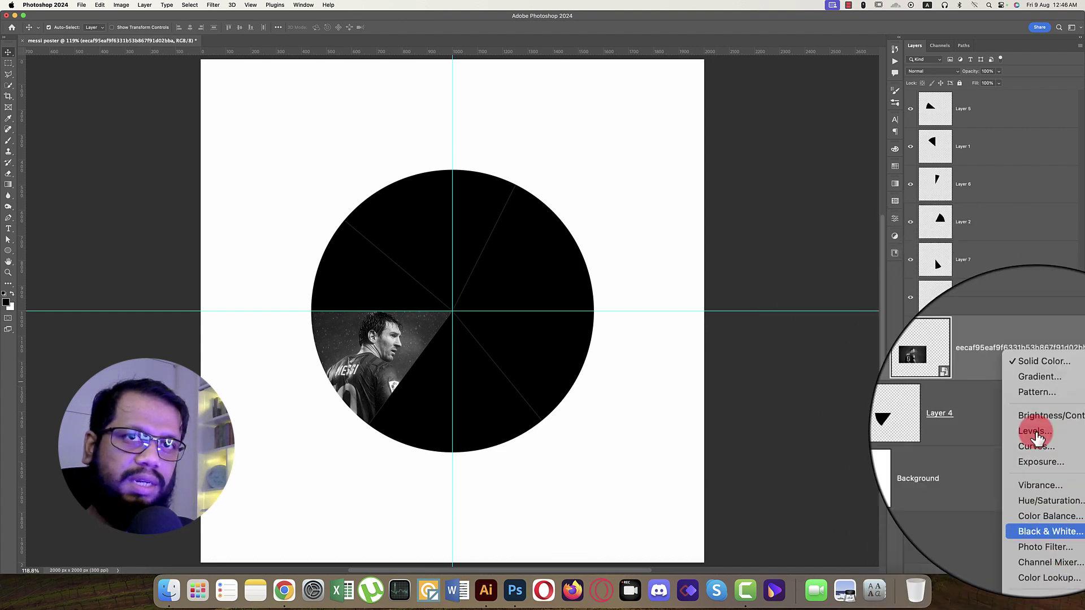
Step: Add a pure red Color Fill at 65% opacity clipped to the Messi photo
click(1033, 392)
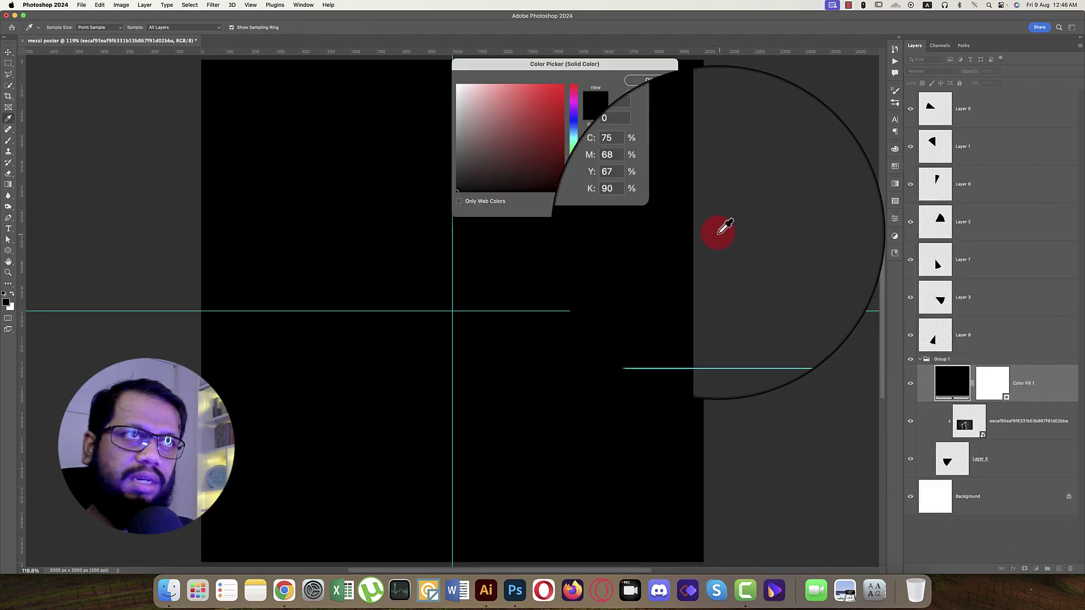
drag(533, 97, 596, 74)
click(645, 80)
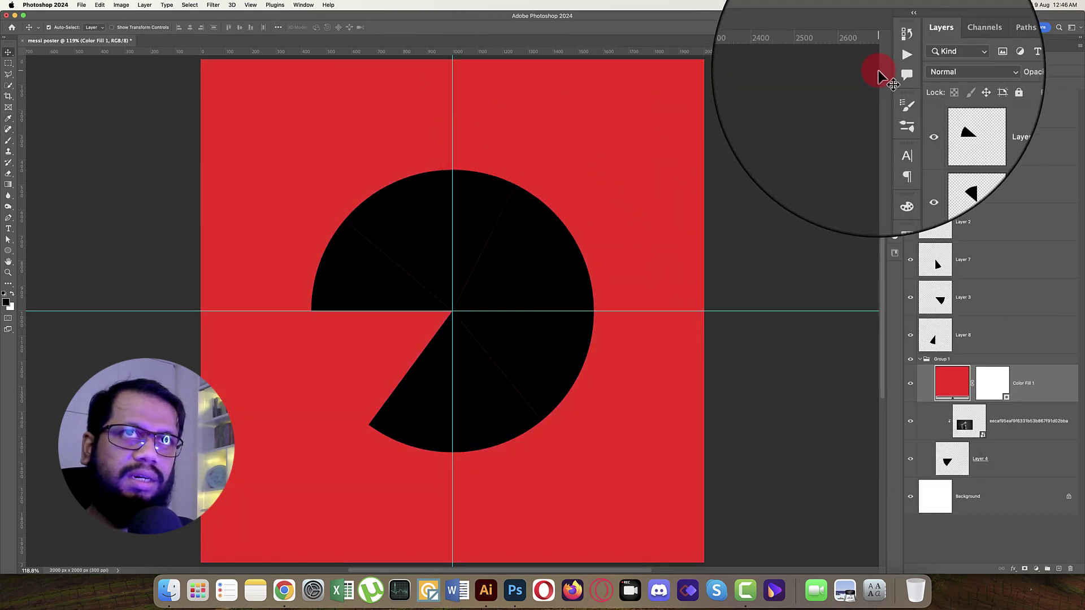
click(993, 71)
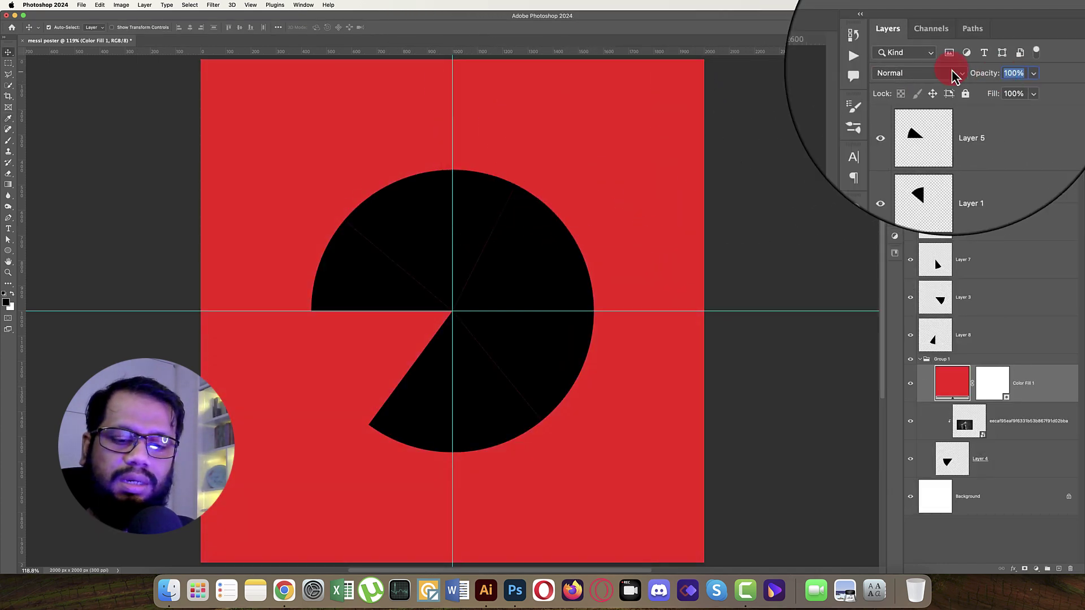
text(65)
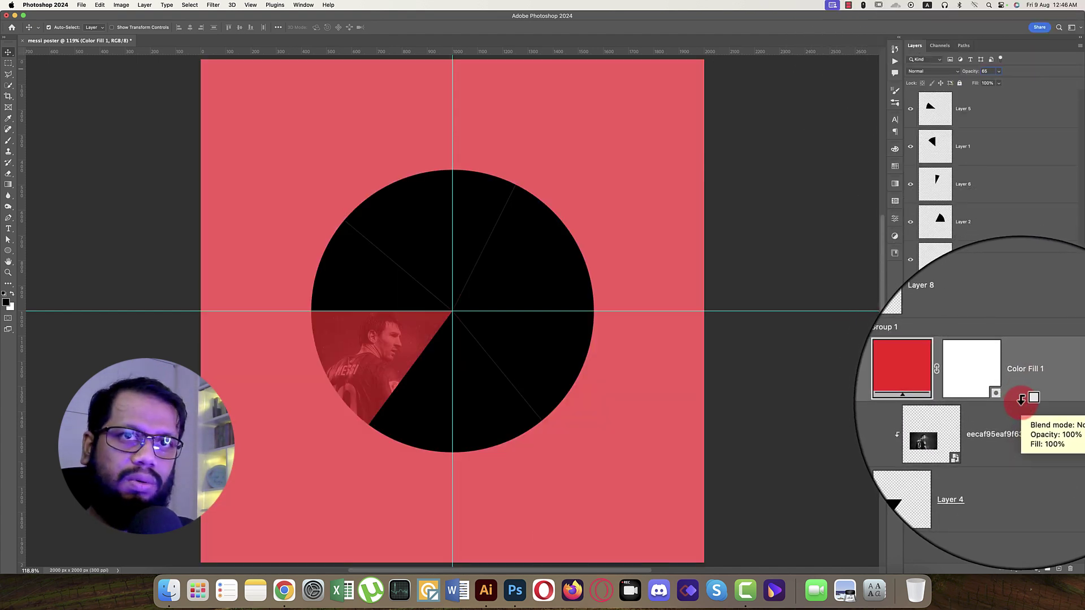
alt+click(1021, 399)
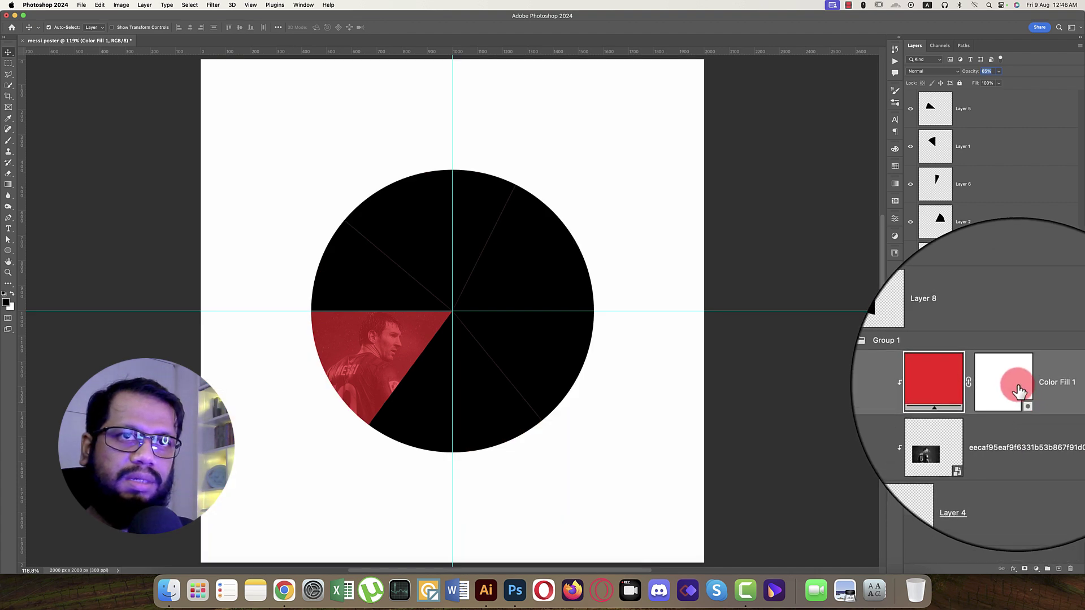
Step: Group the tinted wedge as Group 1 and nudge it slightly left and down
key(super+g)
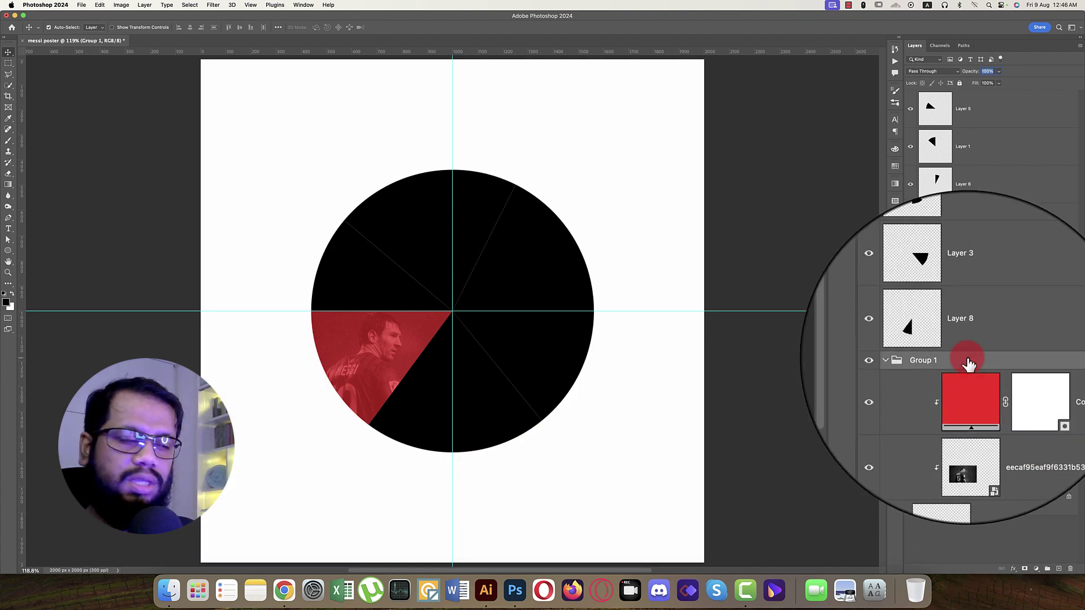
key(super+t)
drag(374, 353, 363, 358)
key(Down)
key(Up)
key(Up)
key(Up)
key(Up)
key(Up)
key(Up)
key(Up)
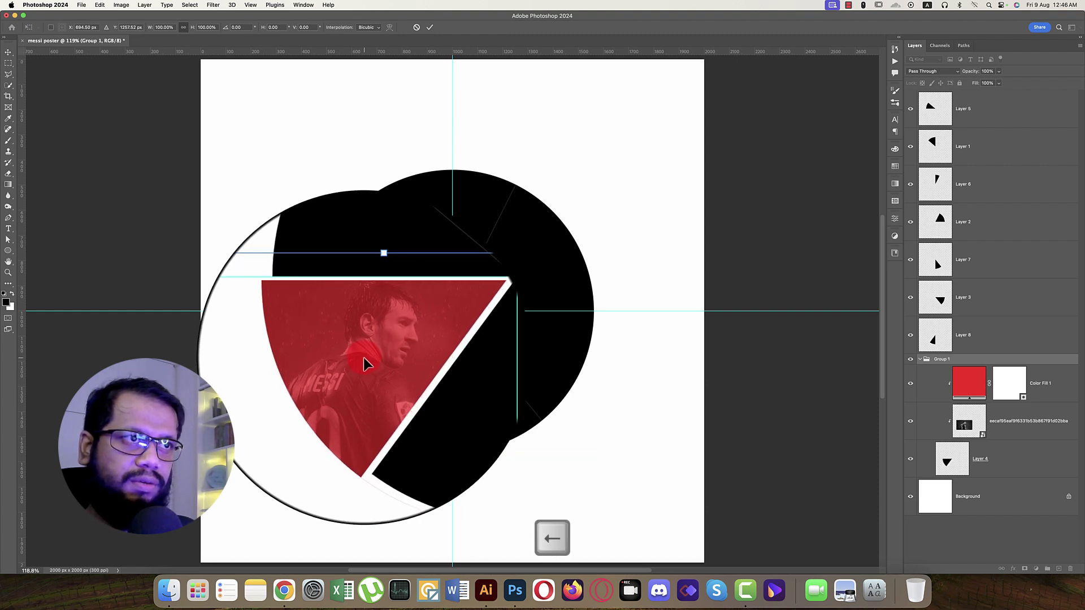
click(430, 27)
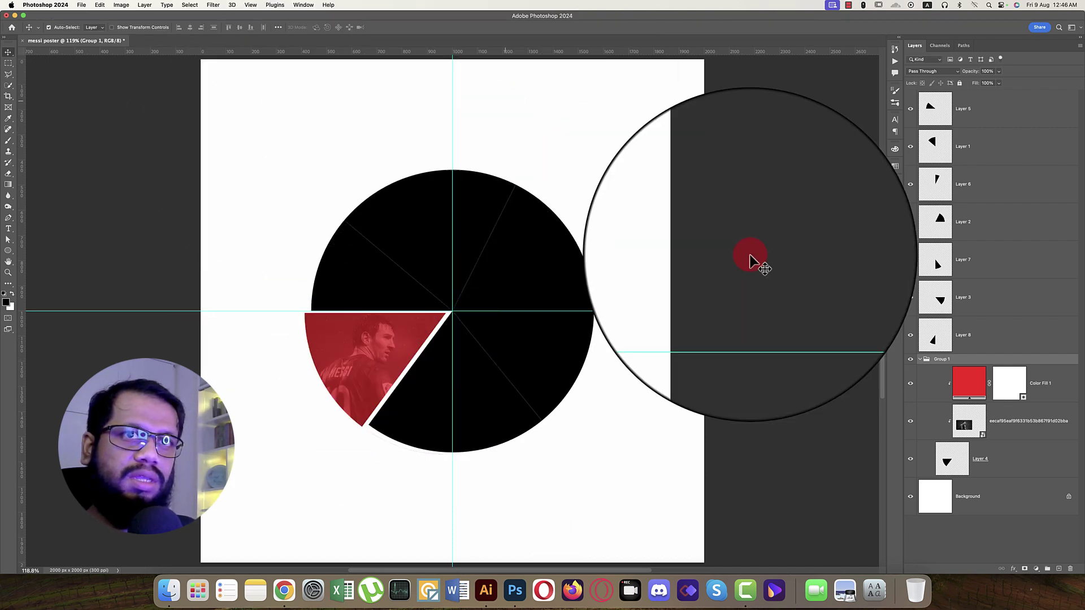
Step: Give Layer 4 a white layer mask, then target its pixels with the Eraser tool
click(911, 460)
click(1026, 458)
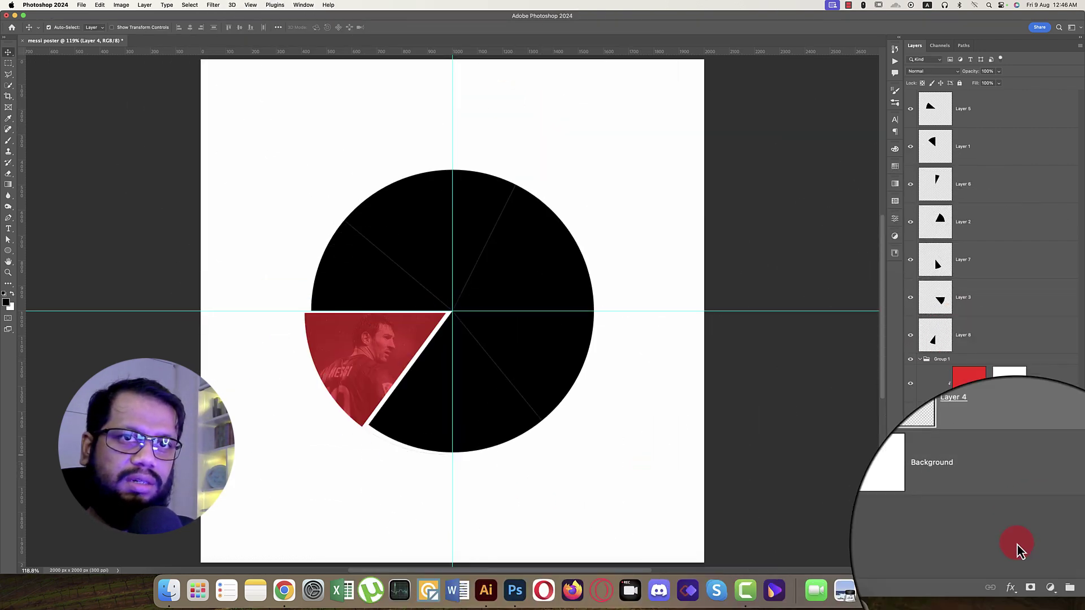
click(1025, 568)
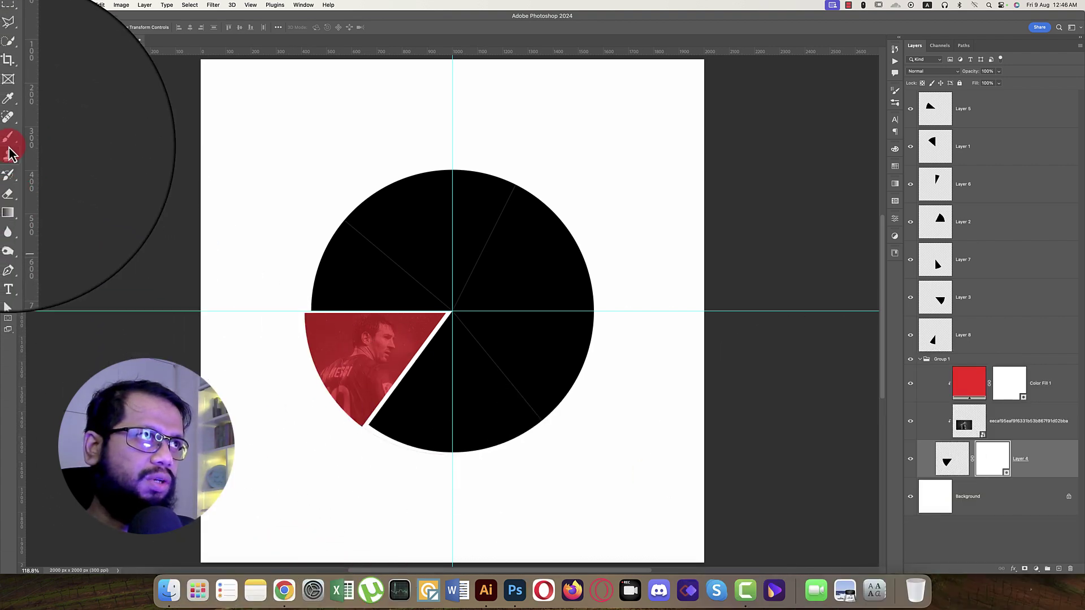
click(9, 175)
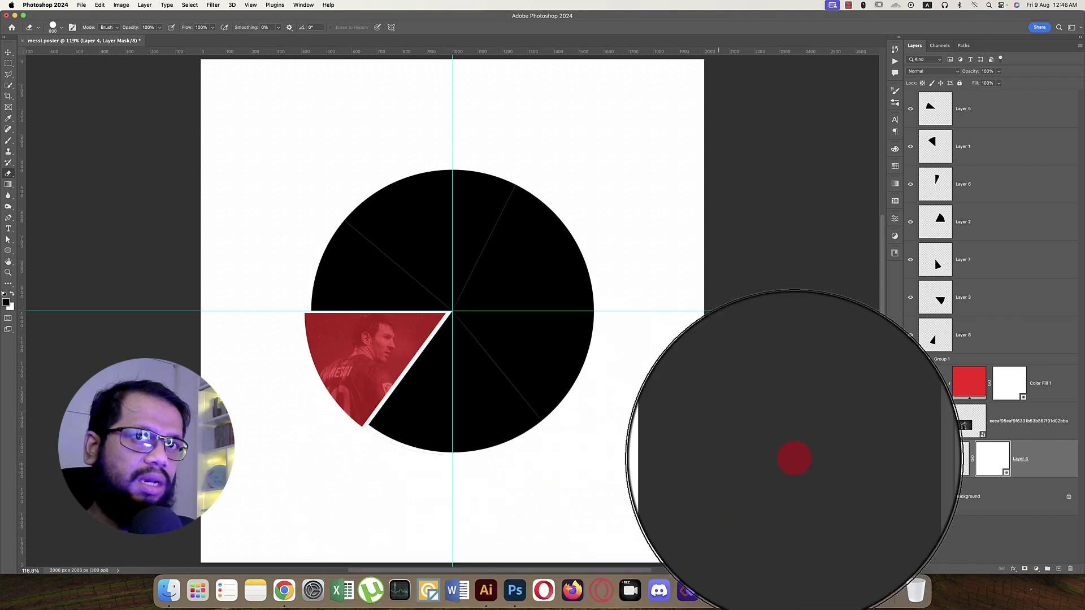
click(949, 453)
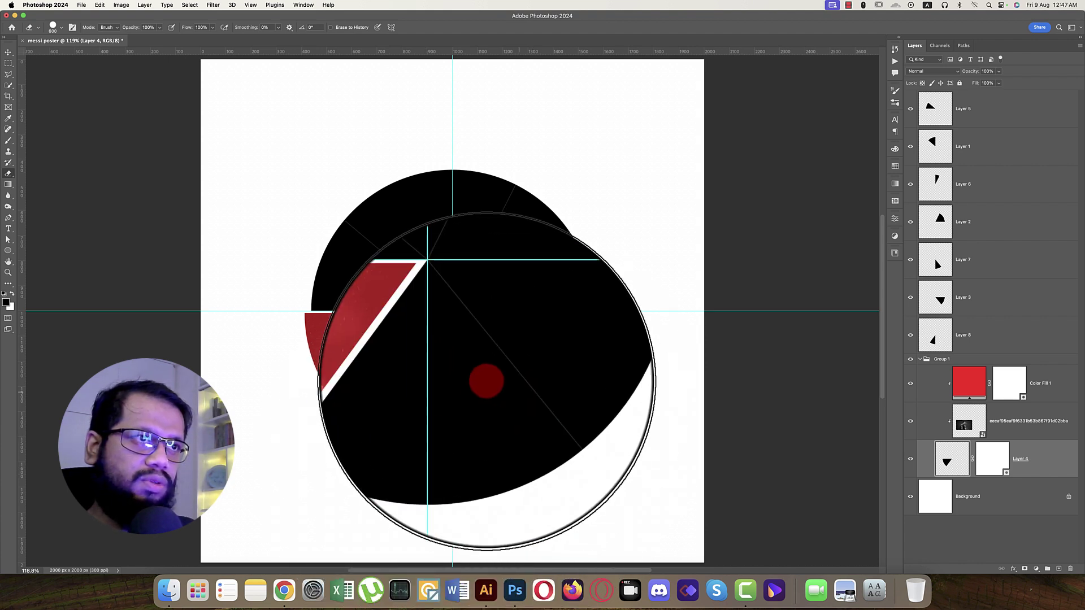
Step: Collapse Group 1 and select Layer 8, the black wedge, checking its visibility
click(8, 52)
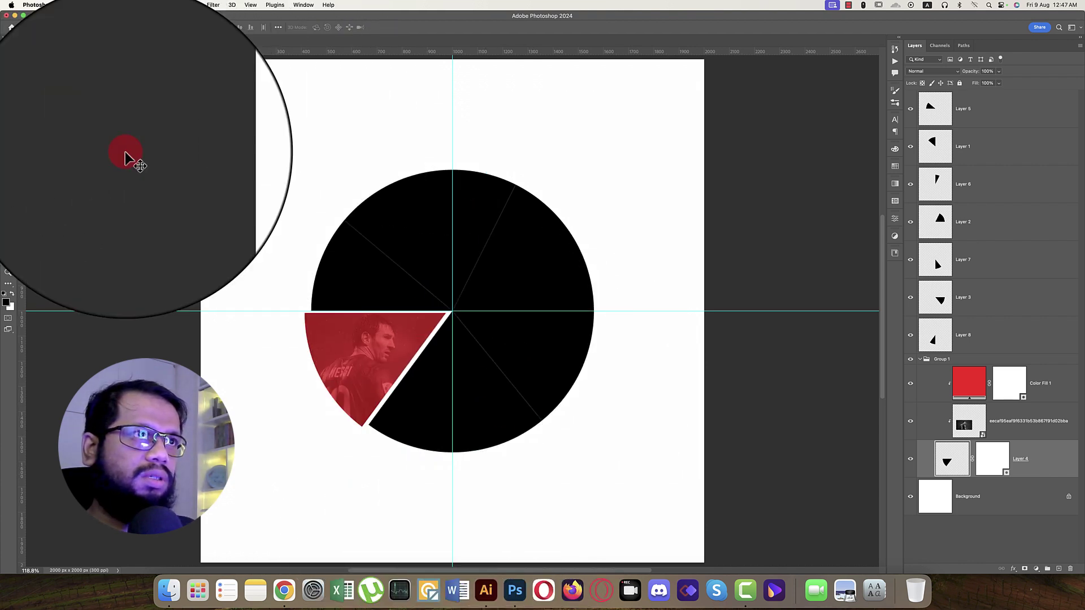
click(347, 261)
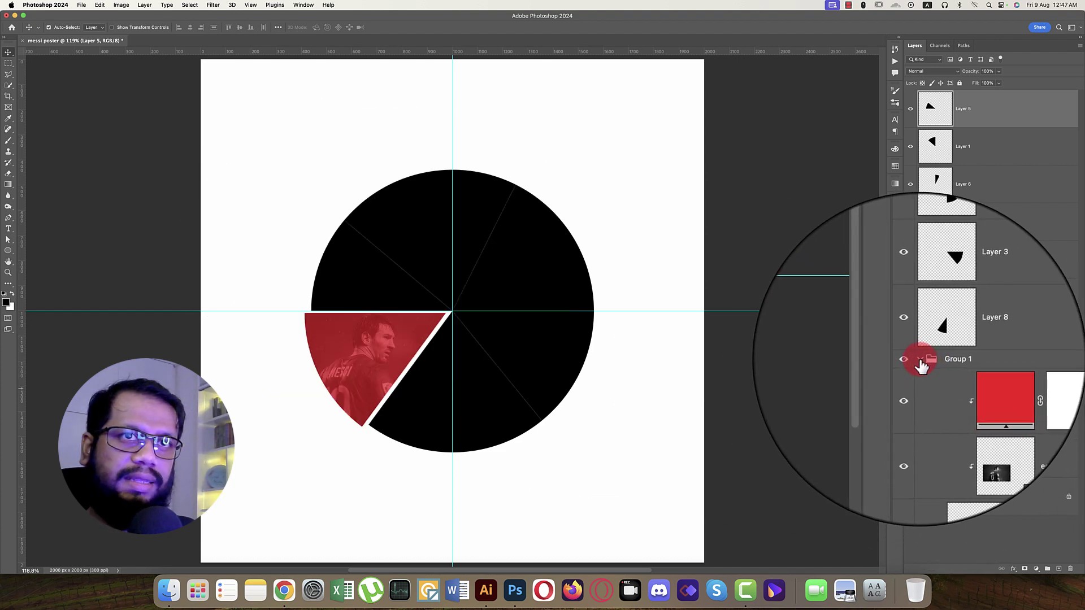
click(974, 346)
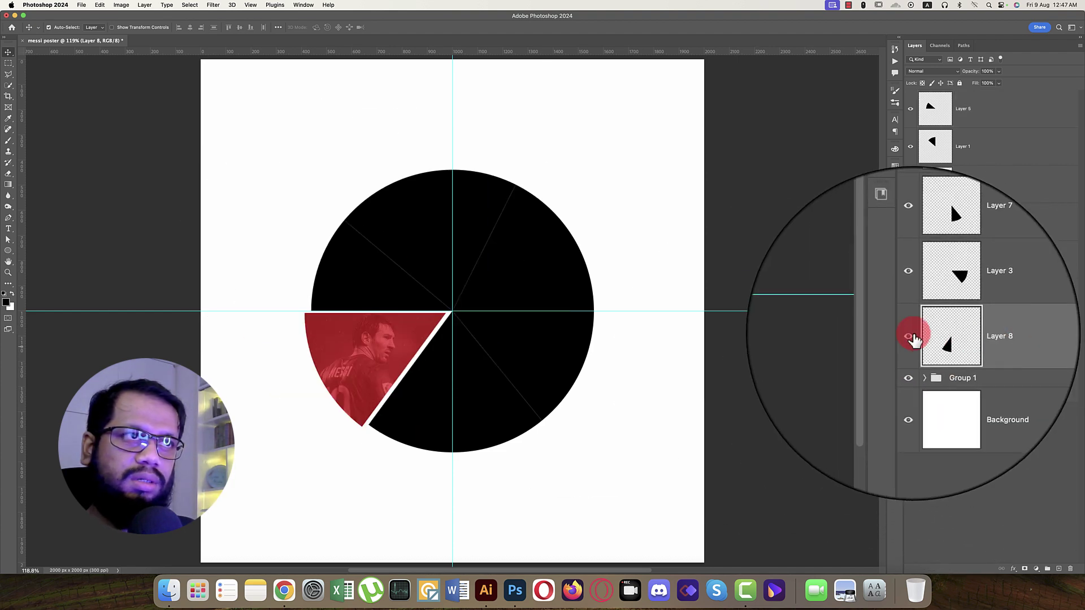
click(913, 338)
click(914, 337)
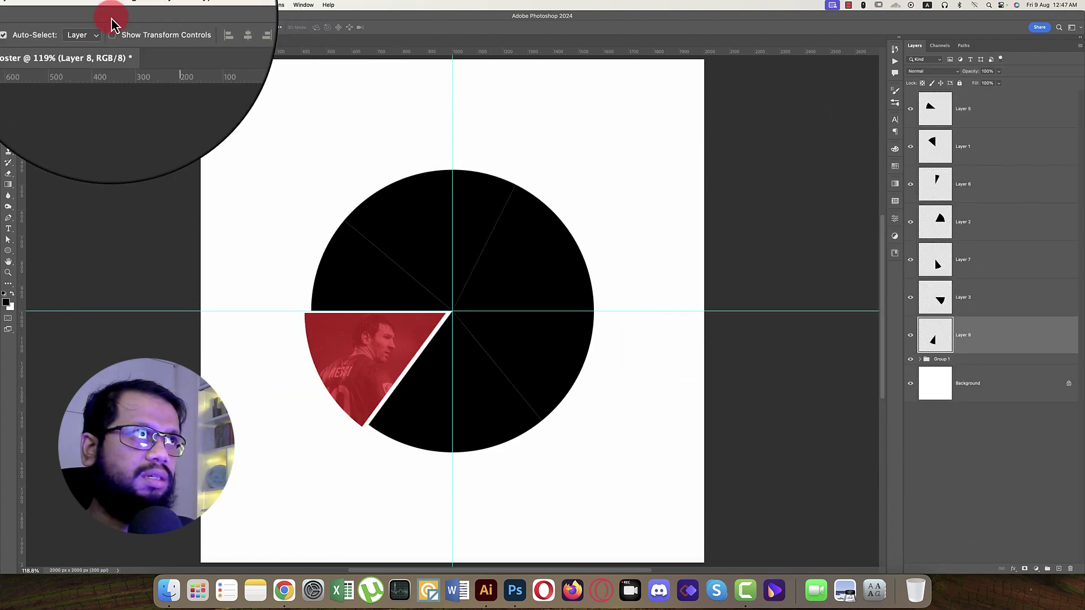
Step: Embed hh6a3837.jpg, scale it, clip it into Layer 8 and position Messi in the wedge
click(81, 7)
click(436, 189)
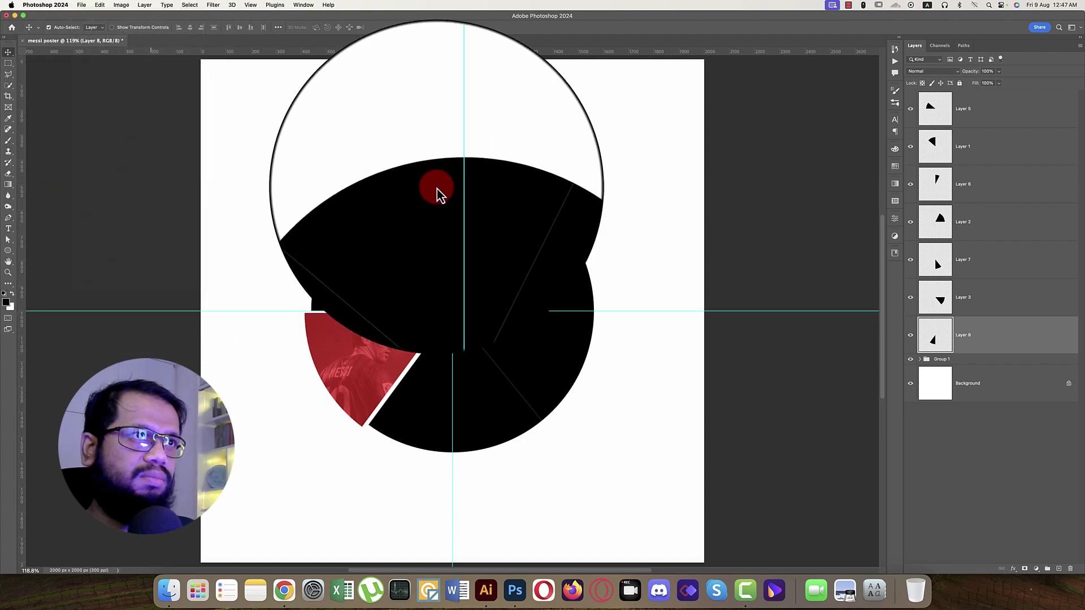
double_click(477, 124)
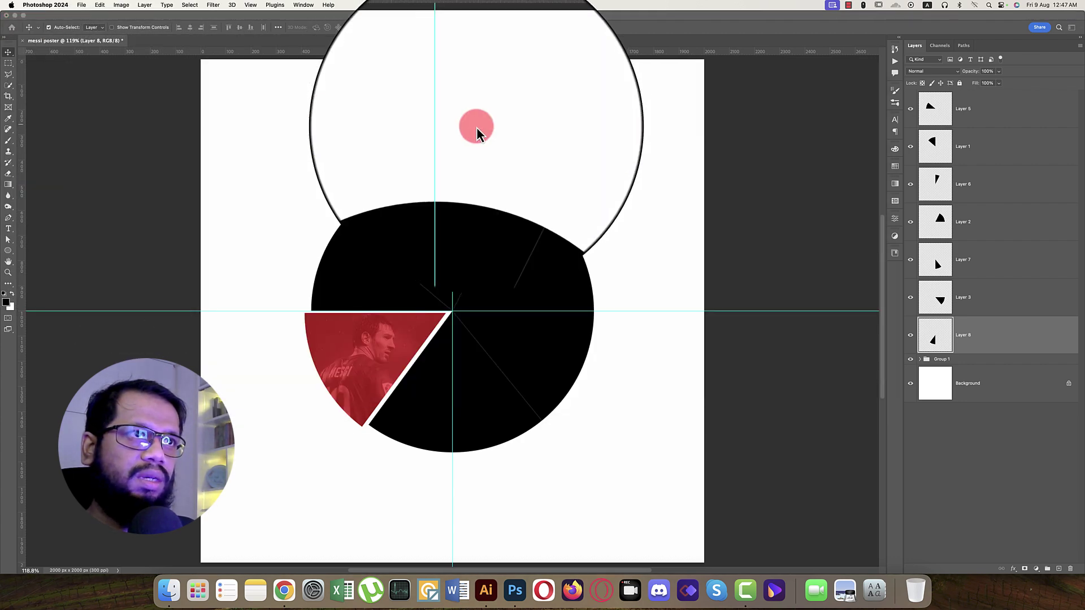
drag(490, 326, 531, 455)
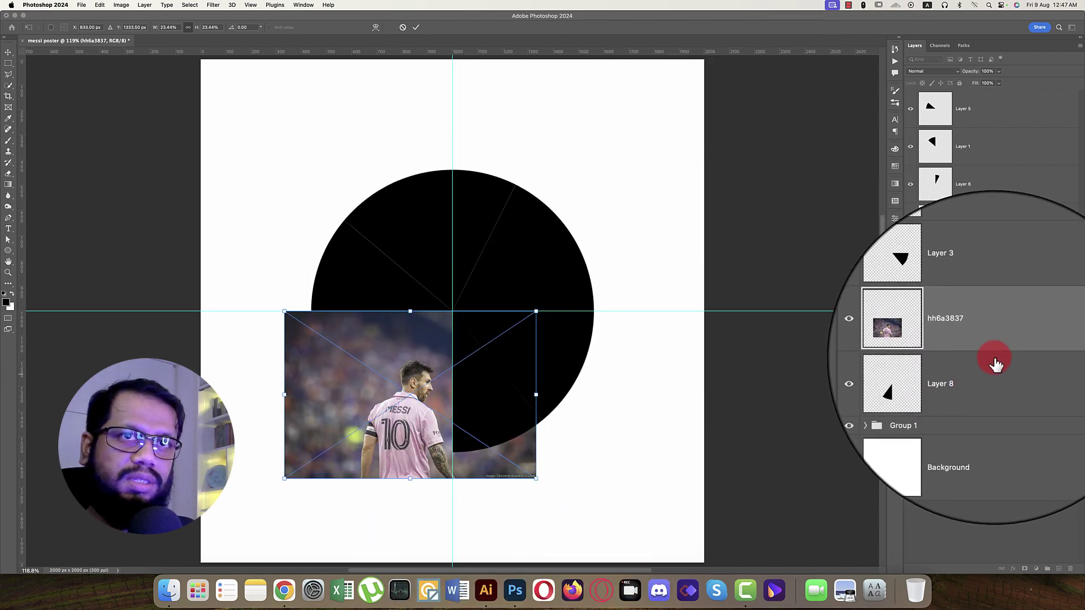
click(995, 363)
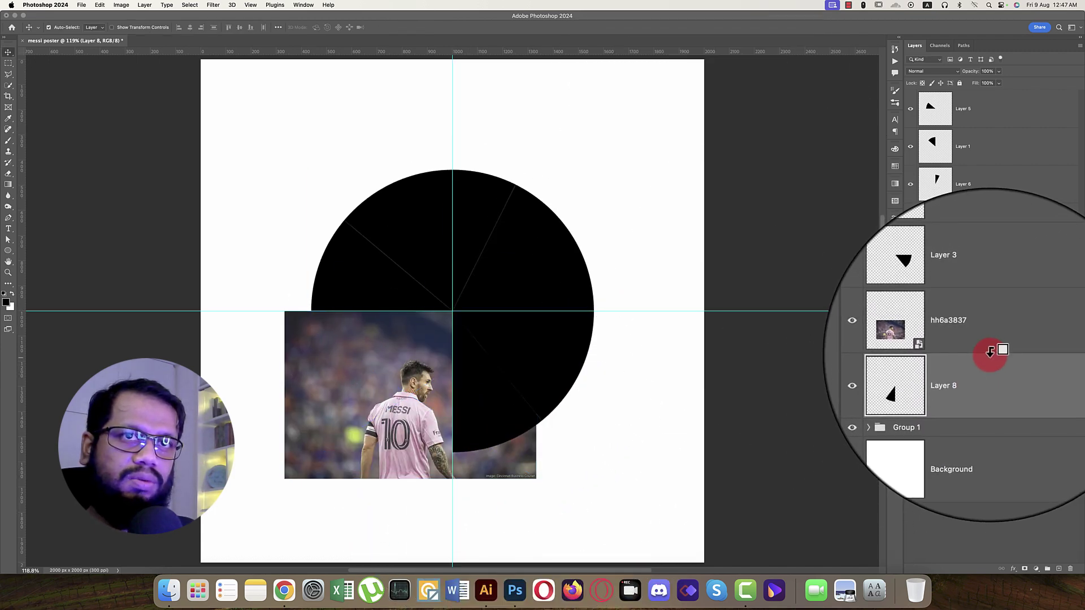
alt+click(990, 352)
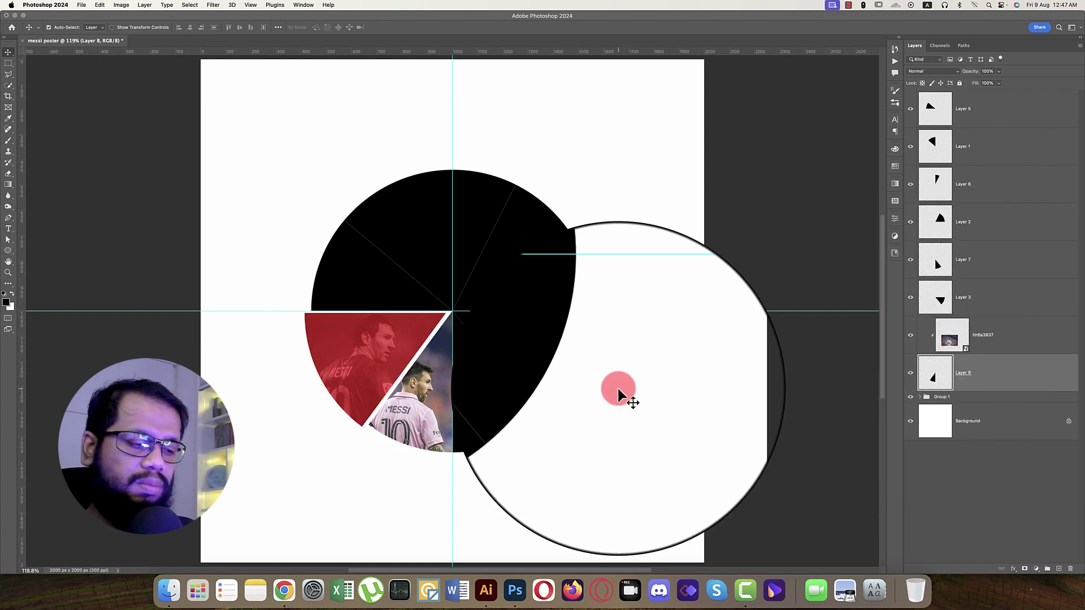
drag(431, 412, 440, 403)
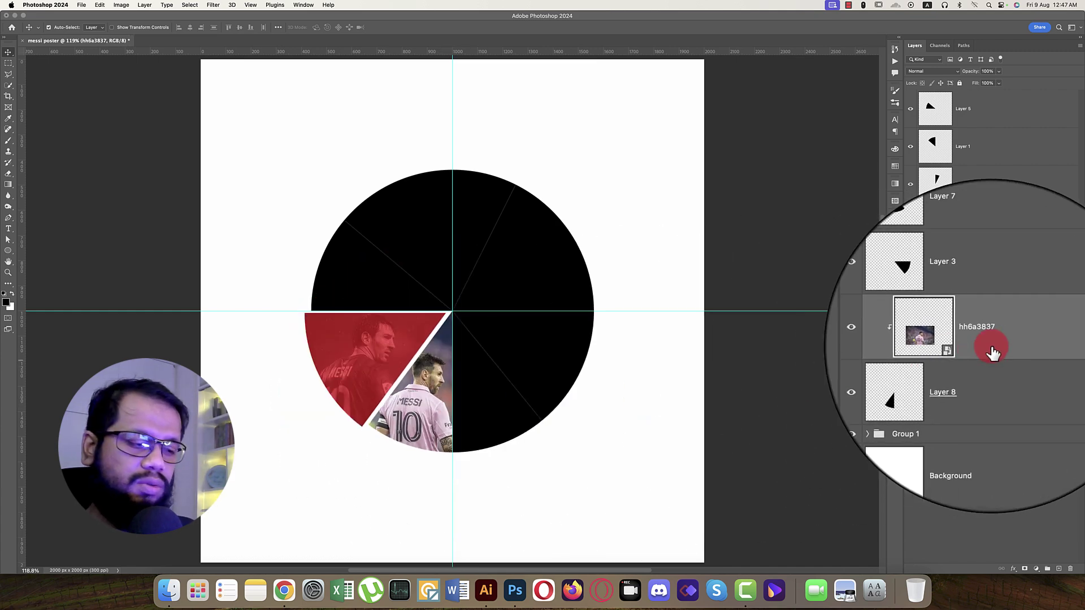
Step: Set the hh6a3837 photo's saturation to -100 and group it with Layer 8 as Group 2
key(super+u)
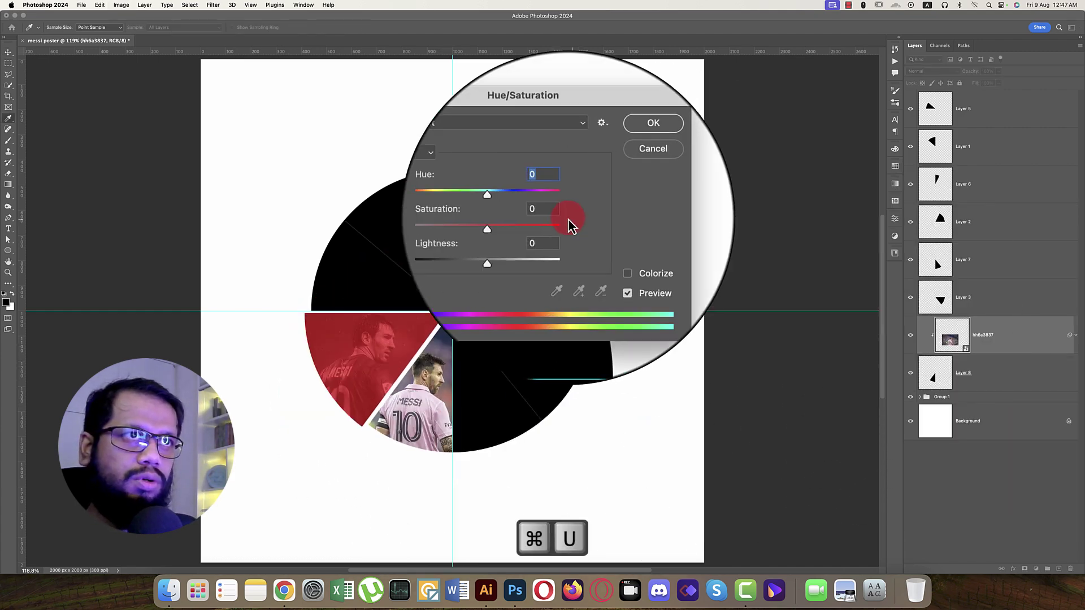
drag(522, 226, 441, 226)
click(623, 160)
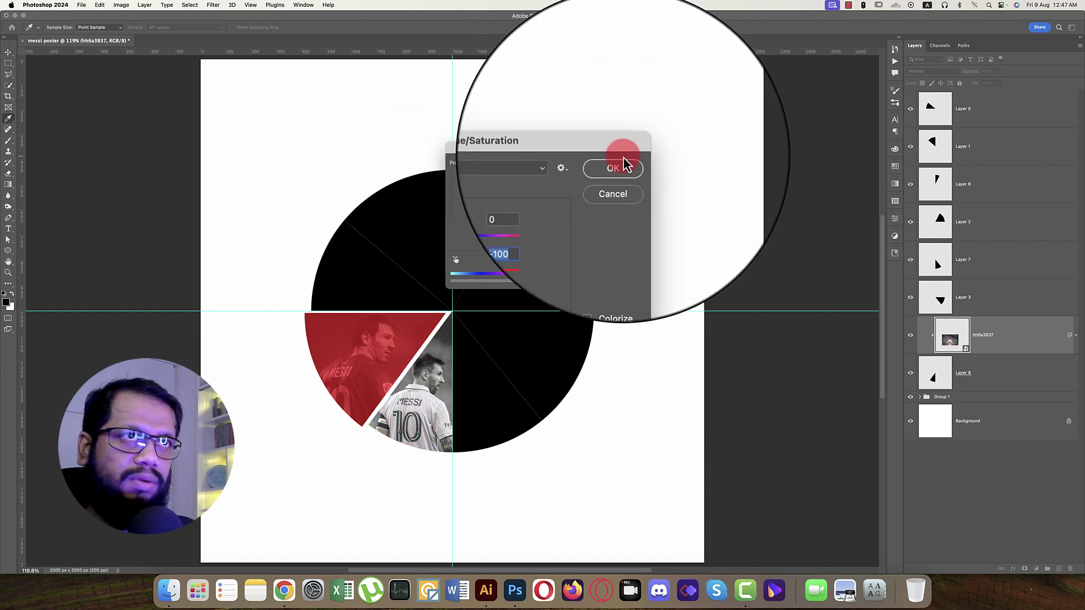
shift+click(1003, 414)
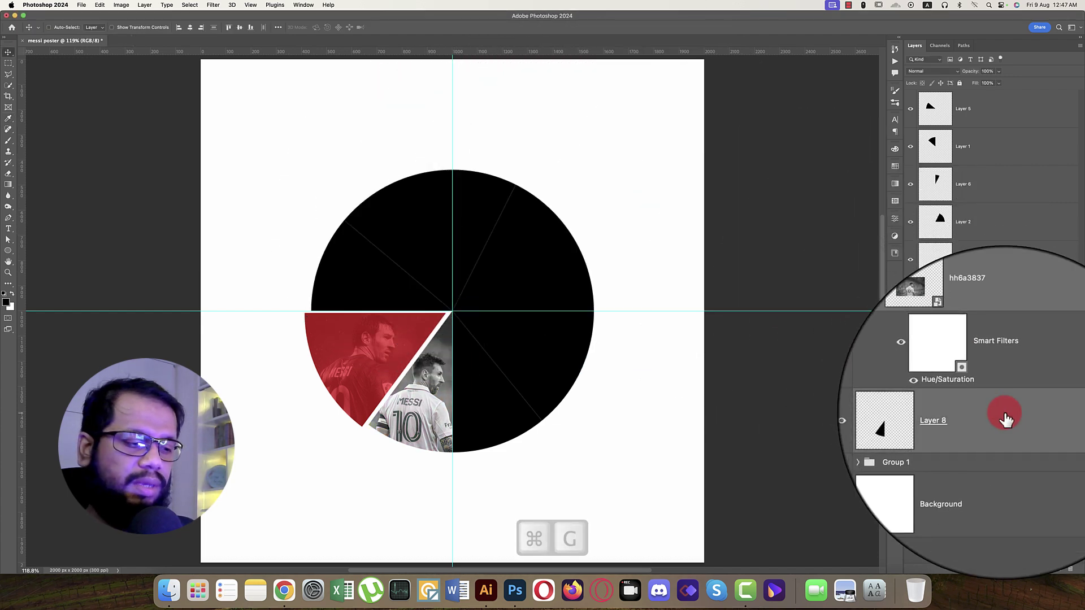
key(super+g)
Step: Place unnamed.jpg as an embedded image above Layer 7
click(964, 302)
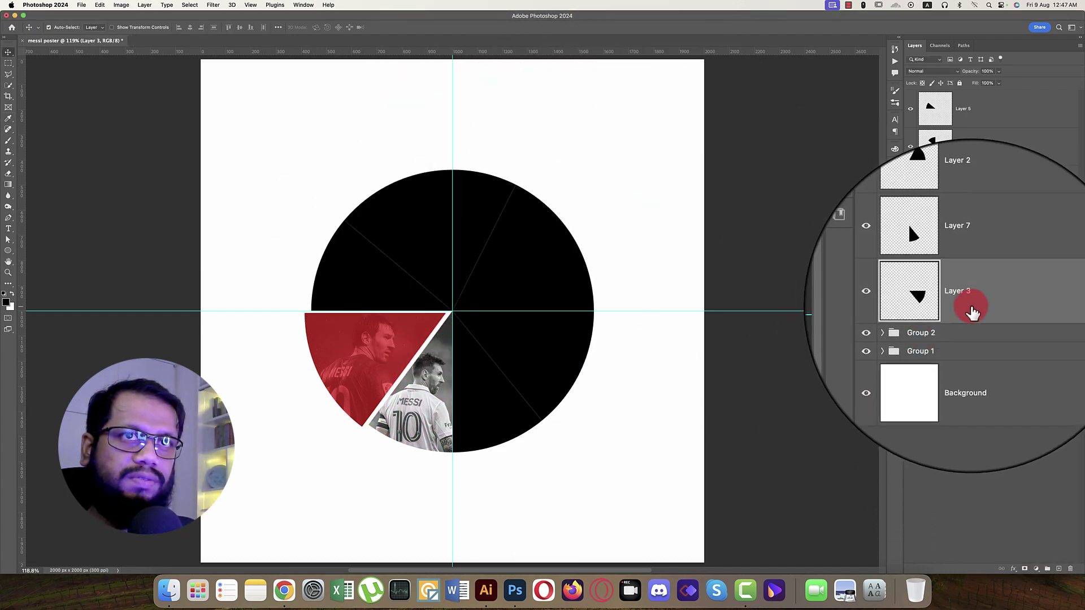
click(912, 298)
click(911, 298)
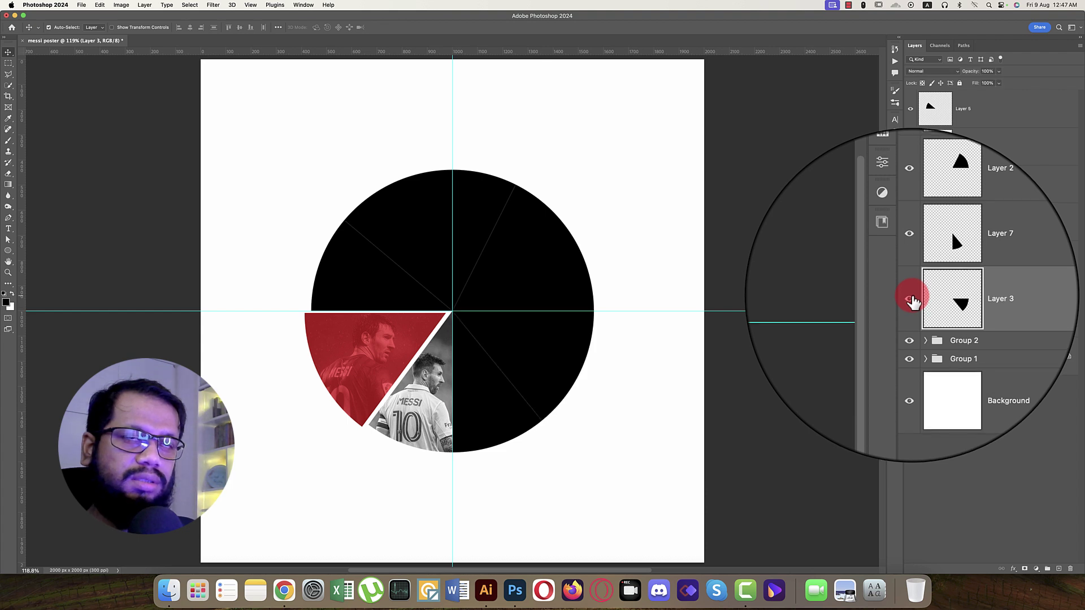
click(961, 260)
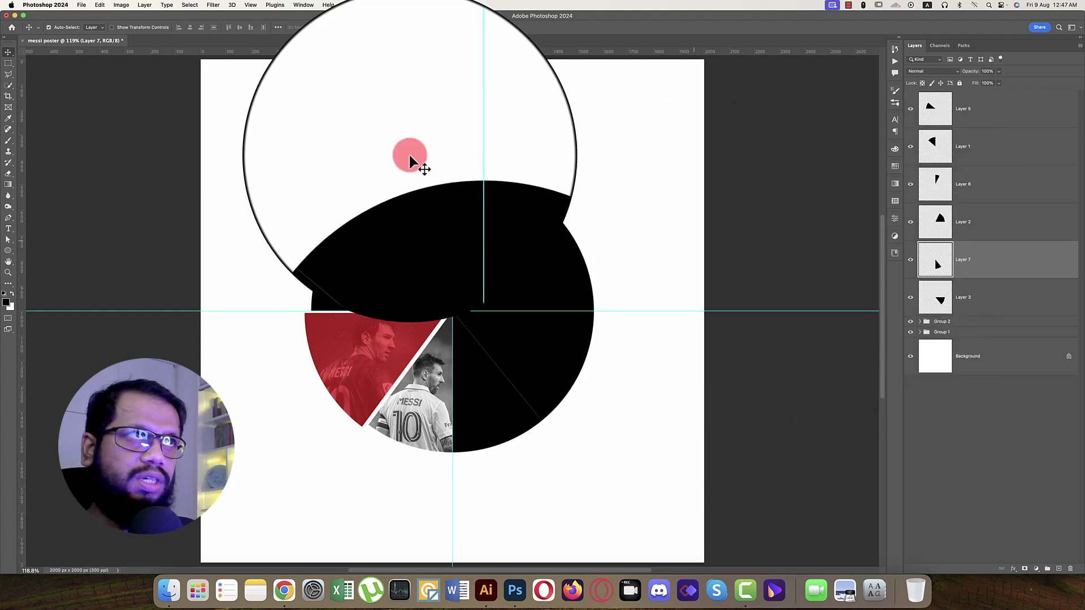
click(81, 6)
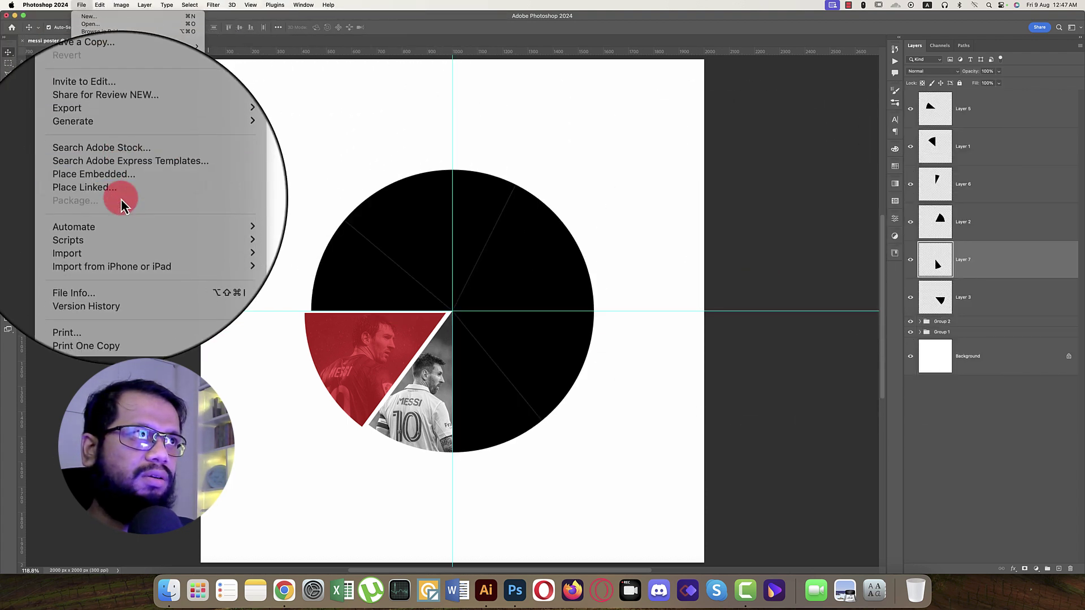
click(124, 188)
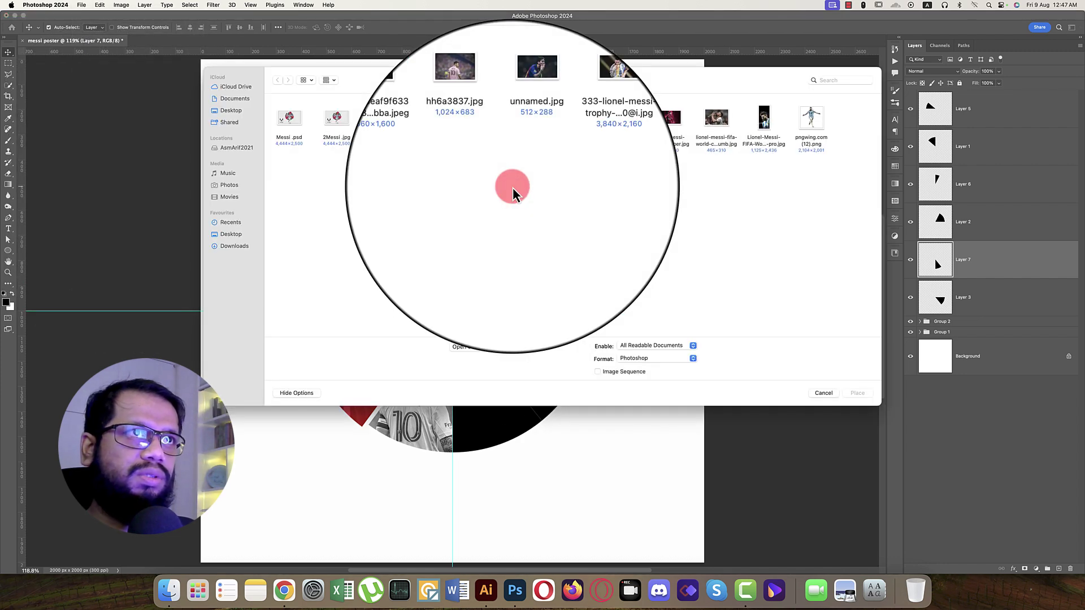
click(526, 123)
double_click(525, 123)
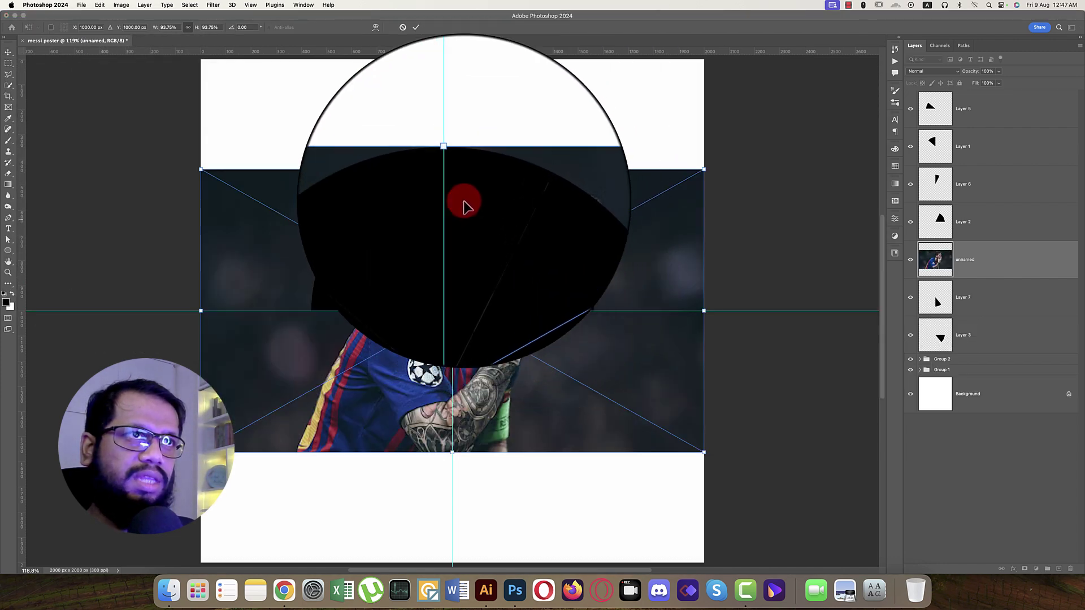
drag(452, 169, 466, 288)
drag(467, 308, 538, 365)
key(Escape)
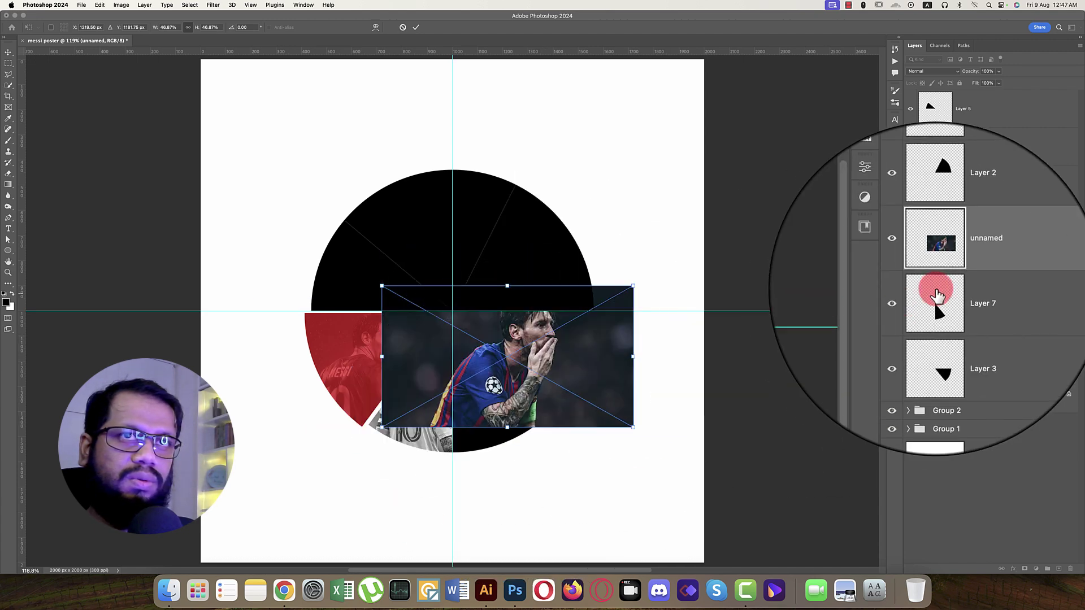
Step: Clip the unnamed photo to Layer 7's triangle wedge and enlarge it so the face fills it
click(989, 287)
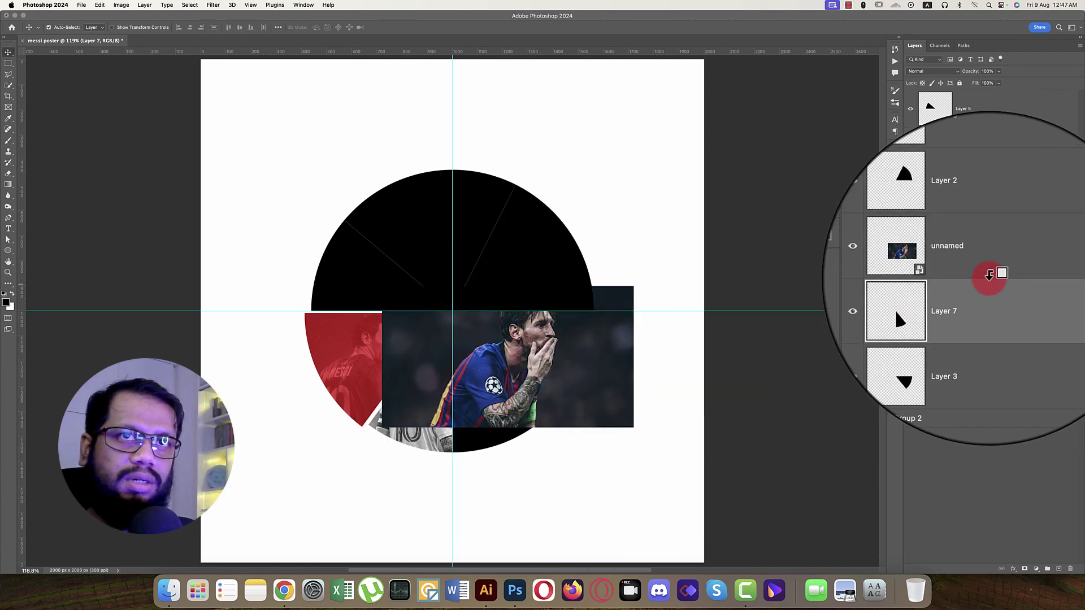
alt+click(990, 281)
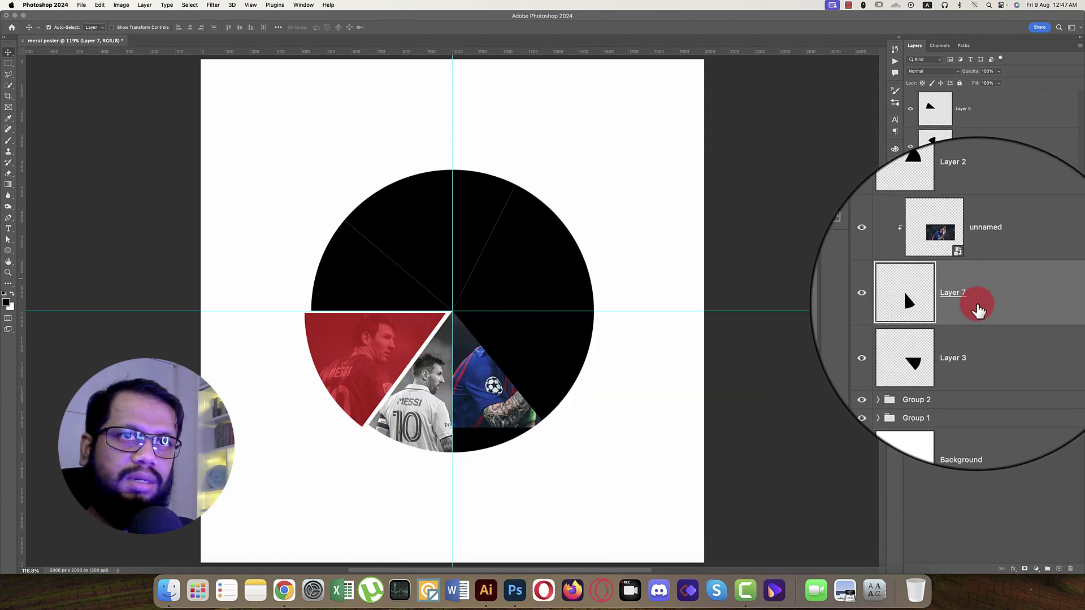
click(993, 274)
key(super+t)
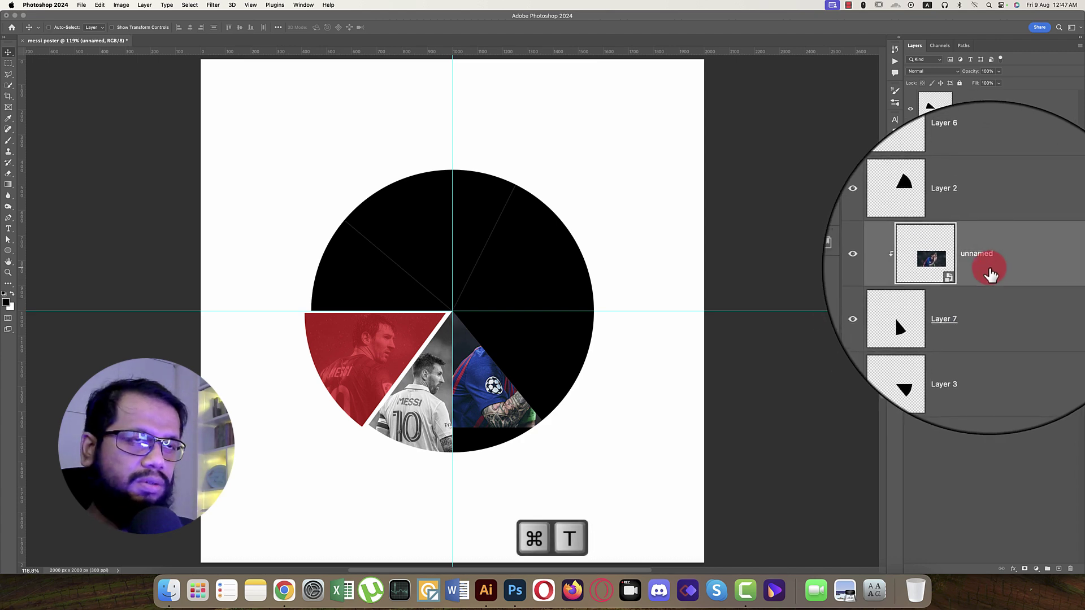
drag(473, 355, 451, 562)
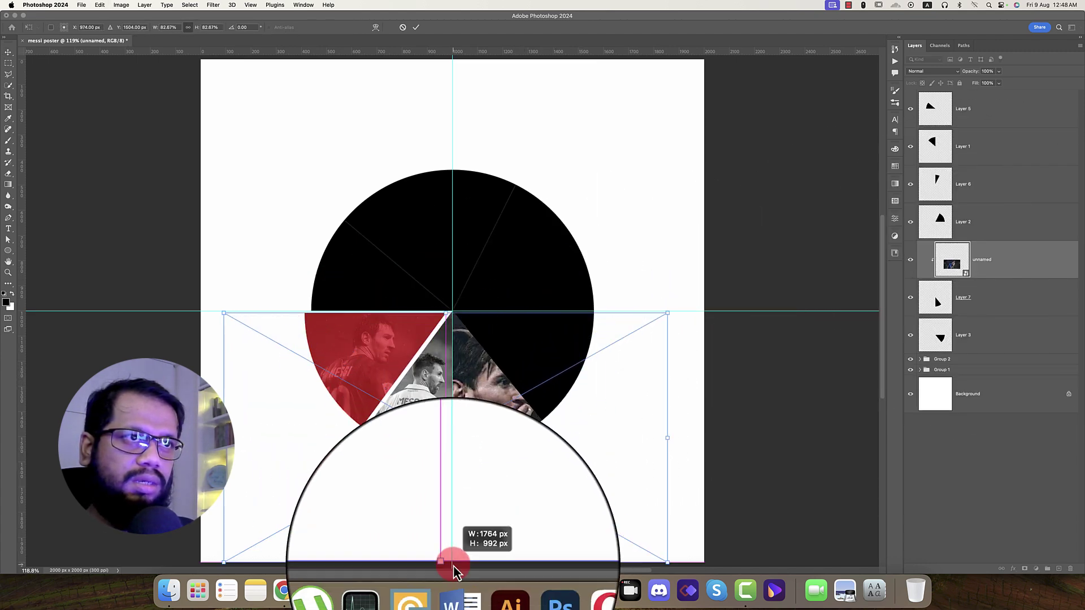
drag(511, 444, 490, 441)
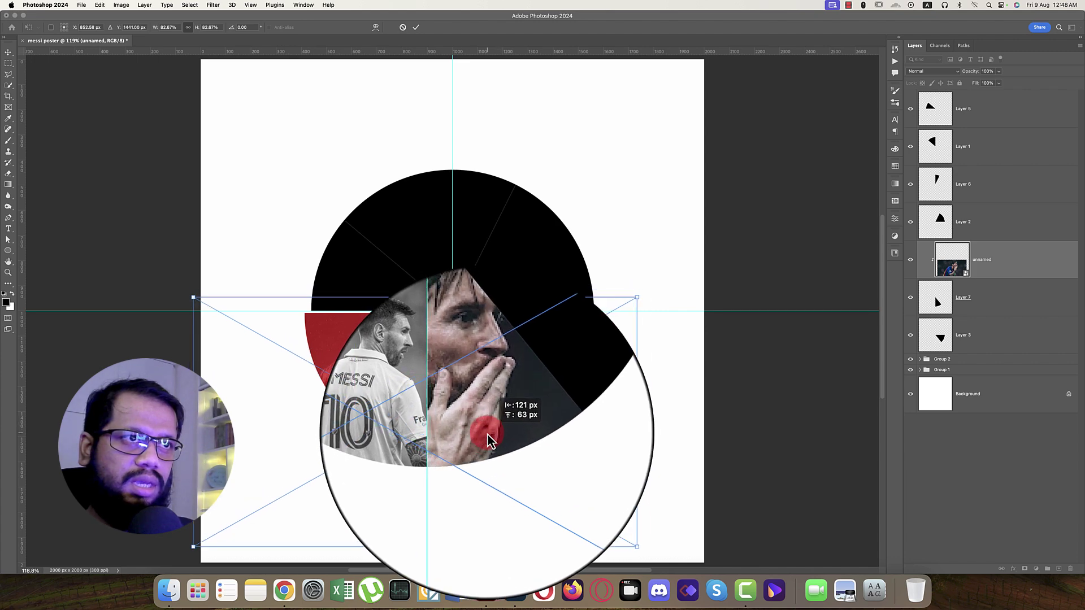
key(Return)
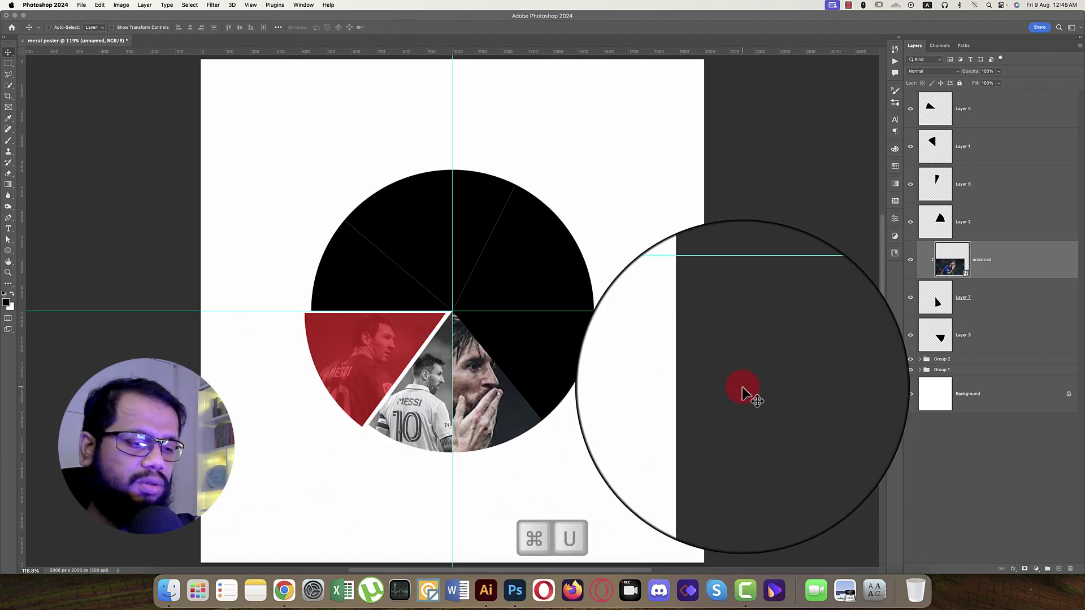
Step: Set the photo's saturation to -100 and group it with its triangle wedge
key(super+u)
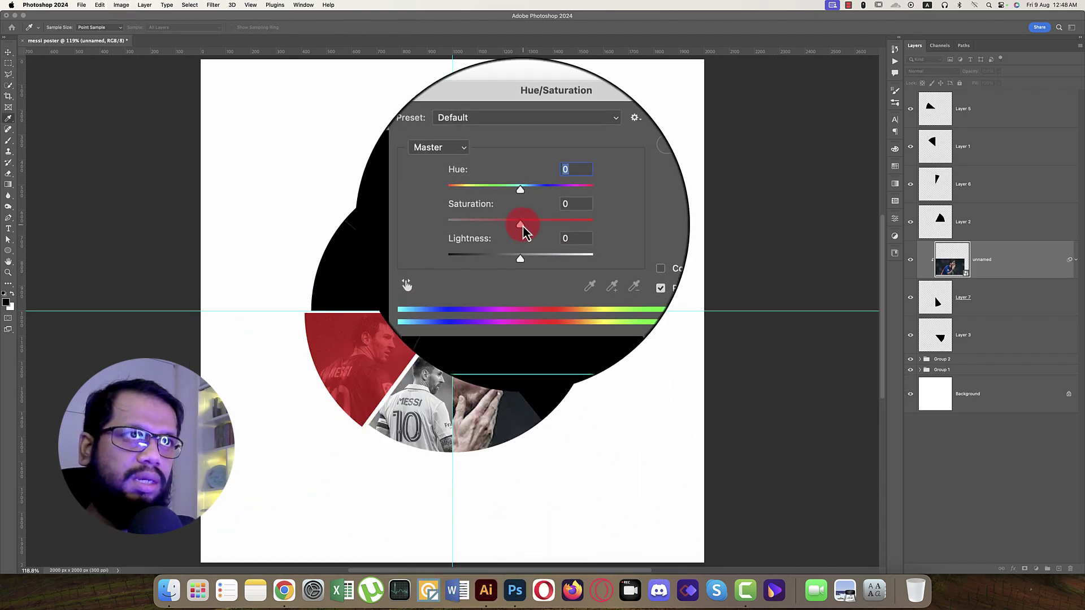
drag(523, 225, 486, 225)
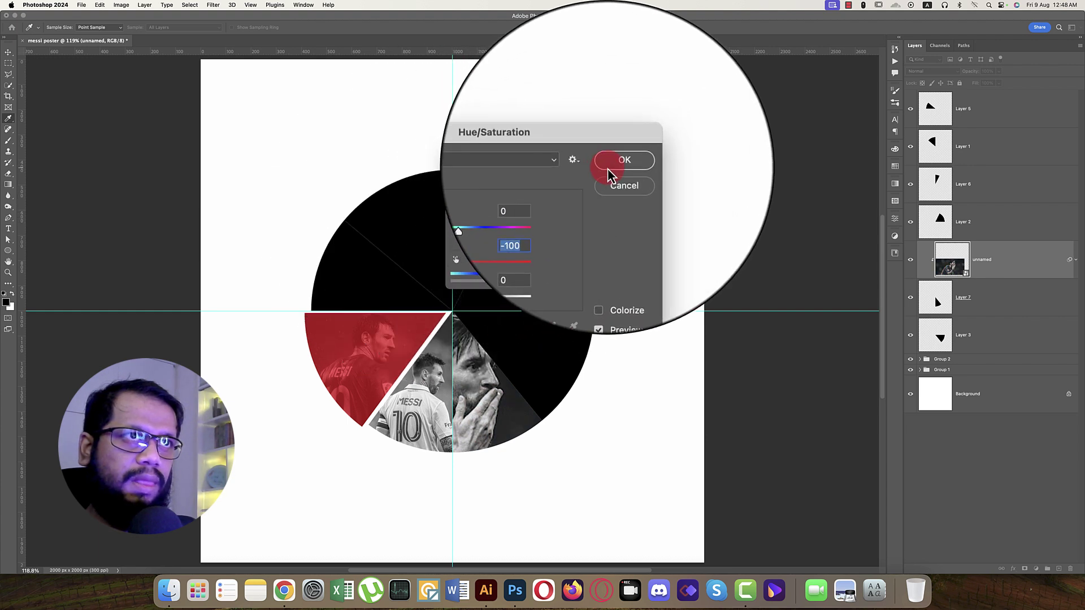
click(609, 168)
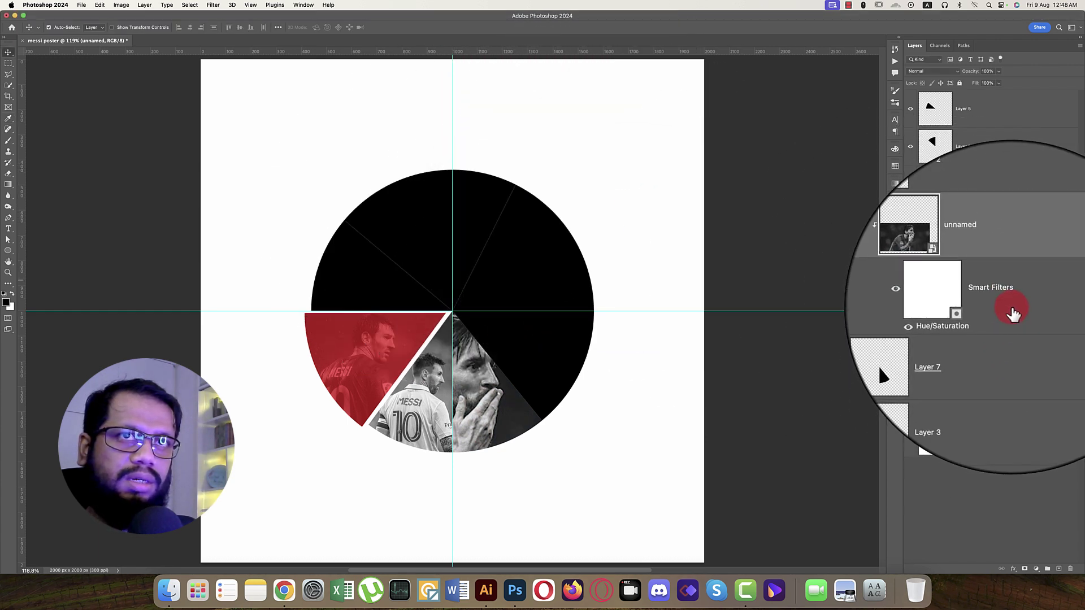
super+click(998, 350)
key(super+g)
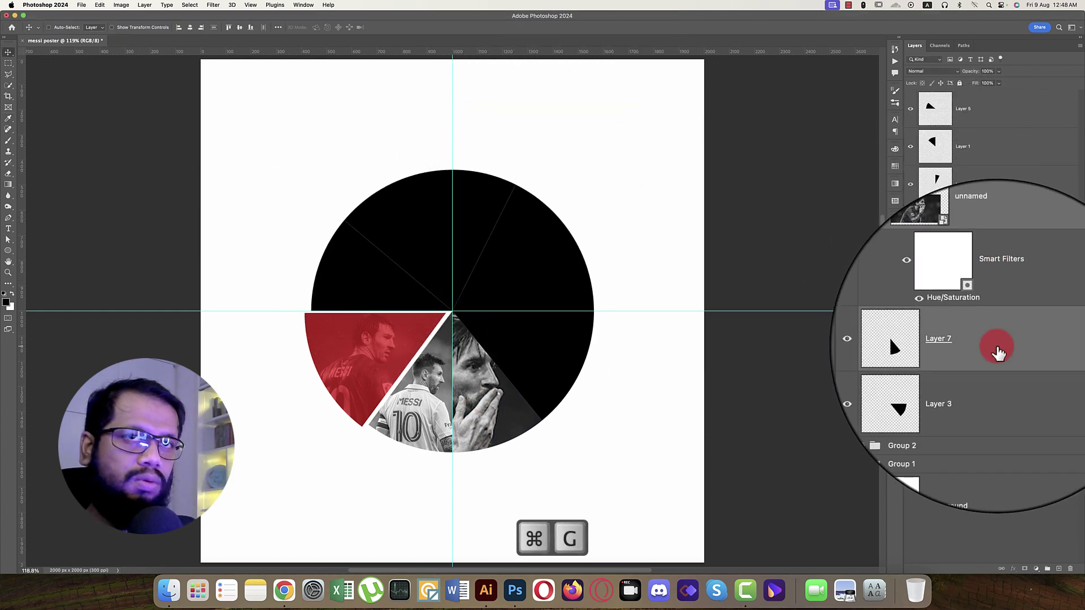
Step: Show Layer 3's wedge again and embed the trophy Messi photo into the poster
click(927, 273)
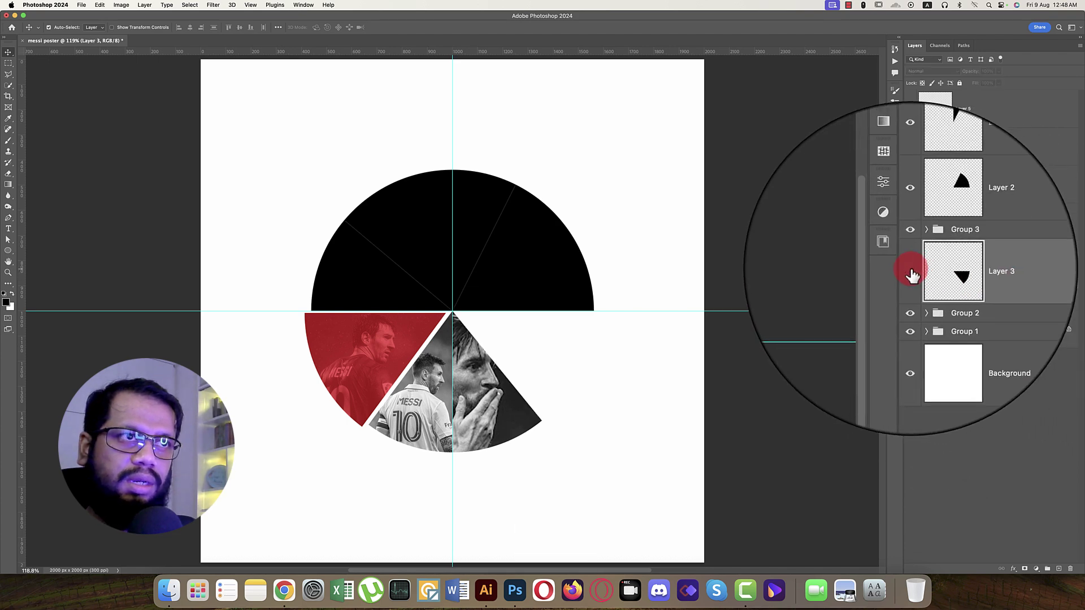
click(911, 271)
click(81, 5)
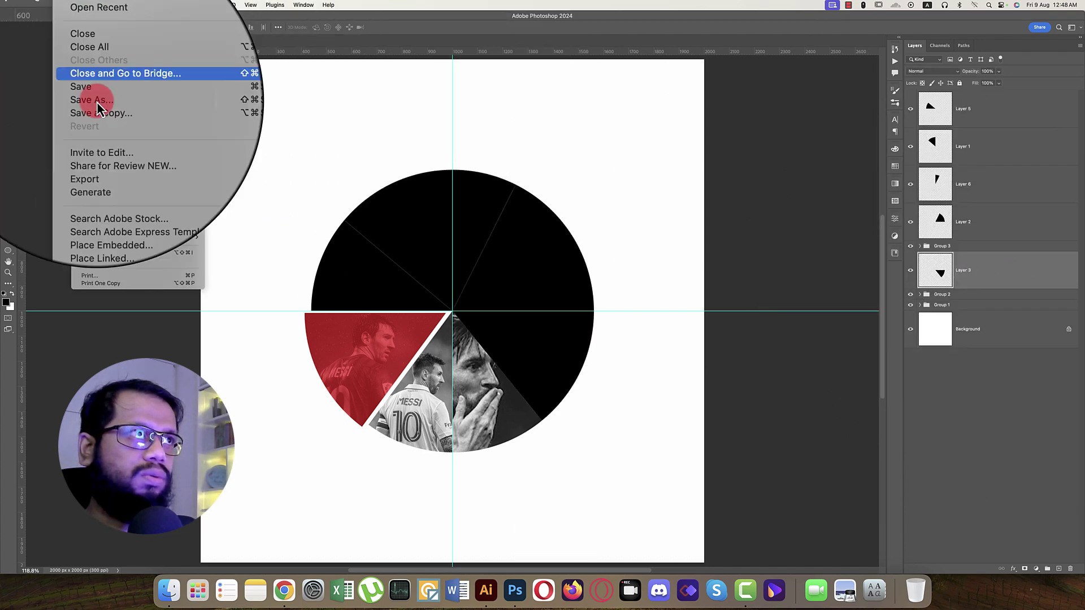
click(122, 184)
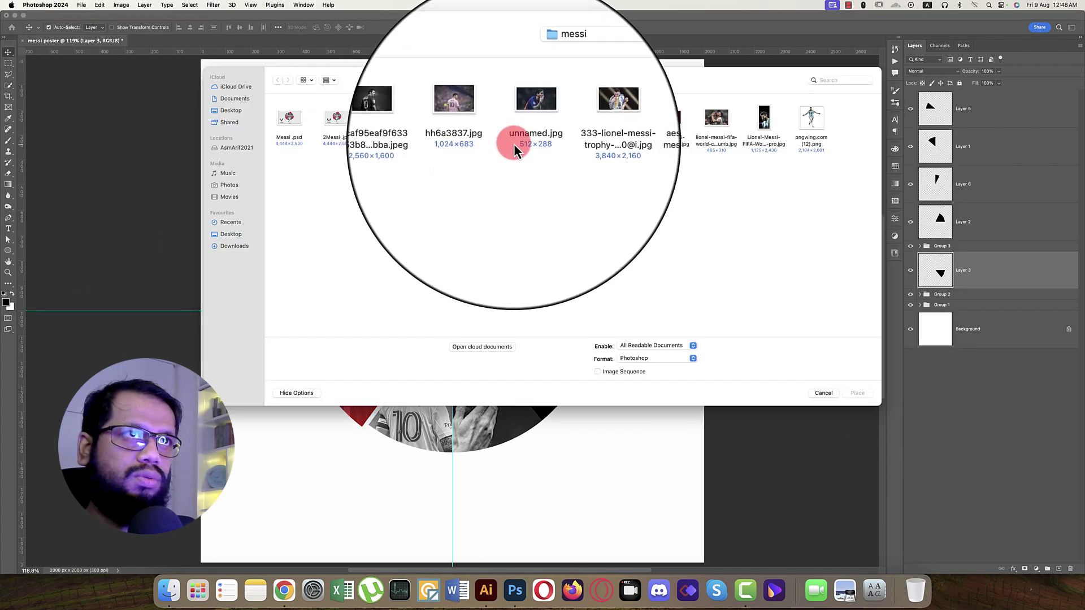
double_click(577, 125)
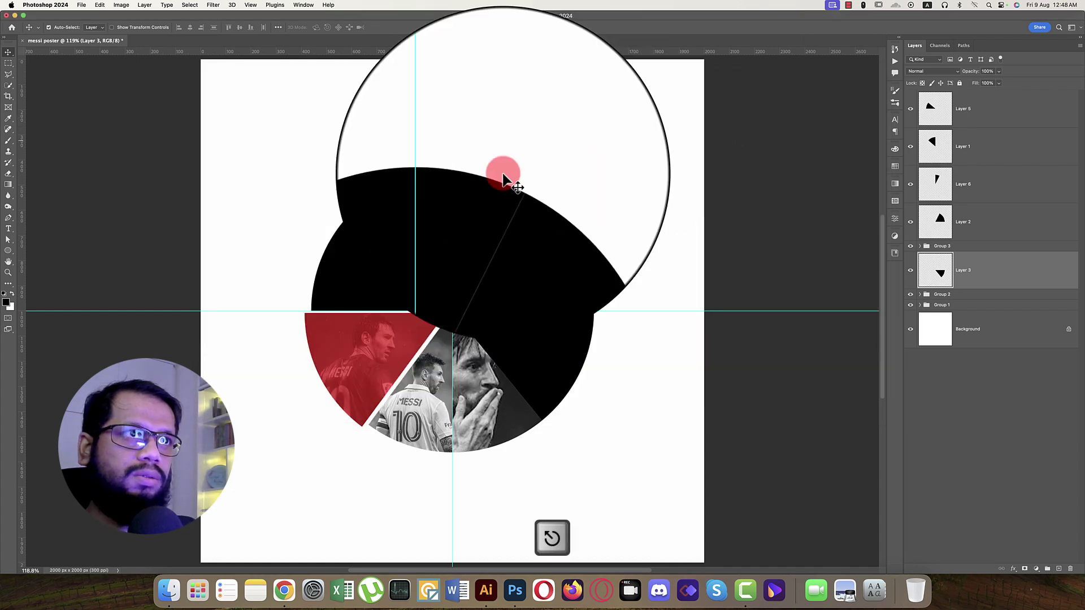
Step: Embed the trophy-kissing Messi photo above Layer 5, shrunk to 1180 px over the upper-left wedge
click(935, 107)
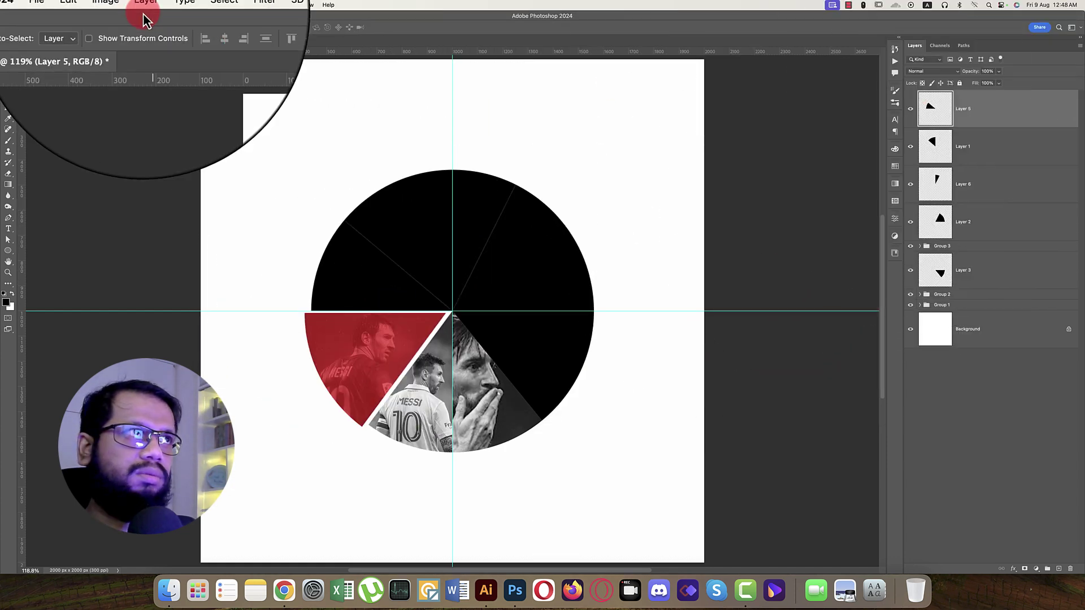
click(81, 4)
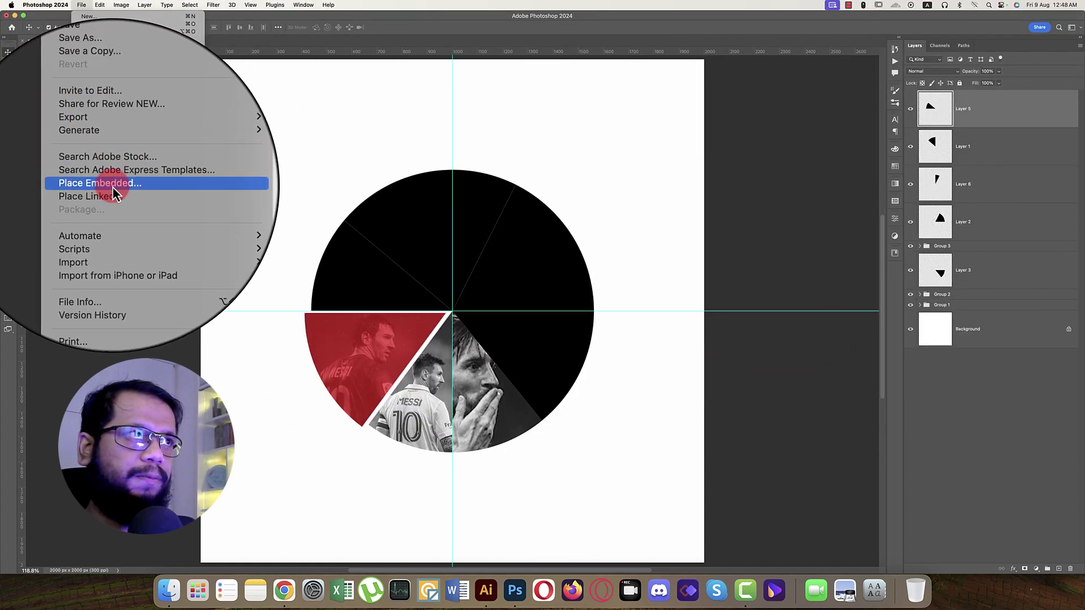
click(113, 187)
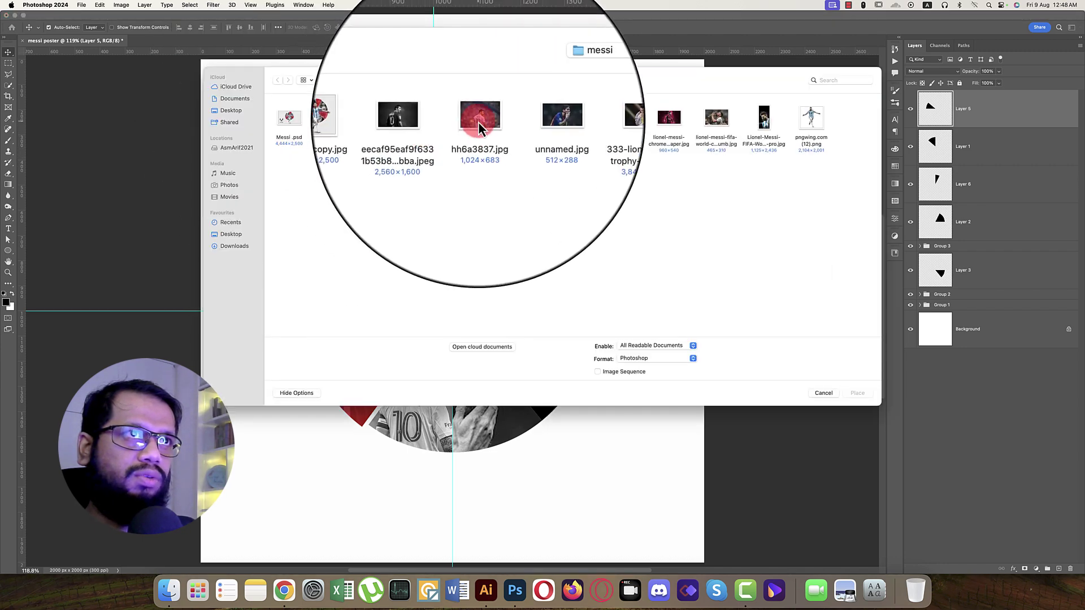
click(526, 118)
double_click(573, 119)
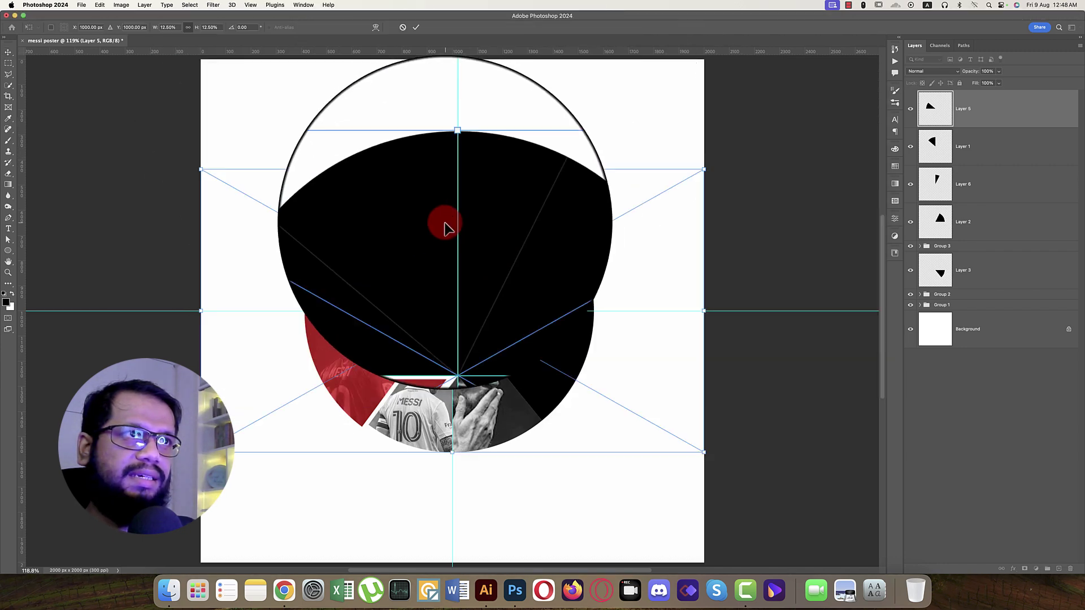
drag(452, 451, 448, 343)
drag(446, 331, 369, 382)
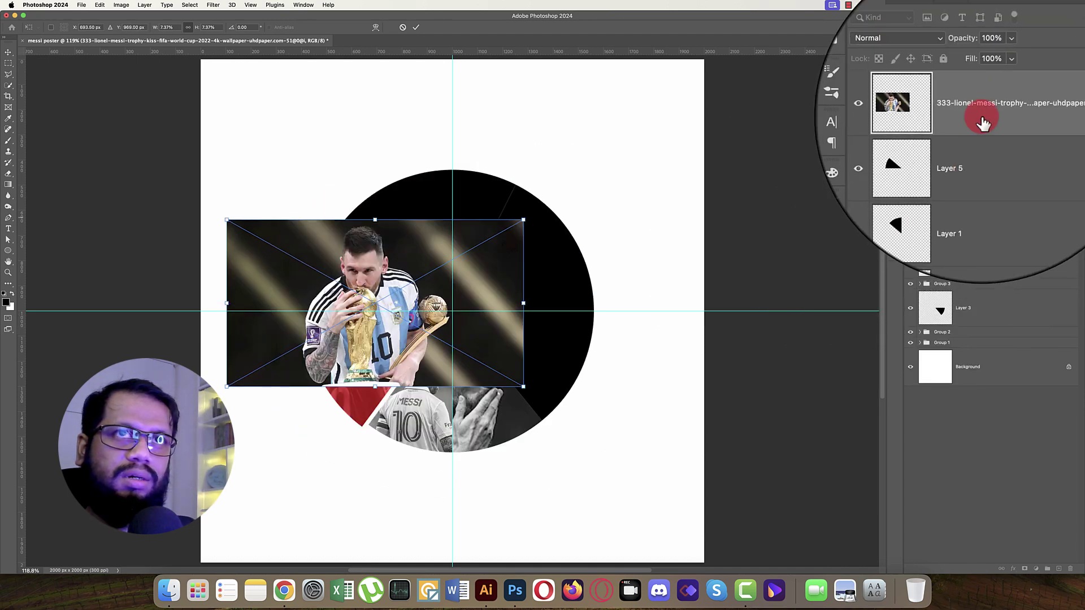
click(984, 123)
Step: Clip the trophy photo to the Layer 5 wedge and enlarge it to fit
alt+click(981, 124)
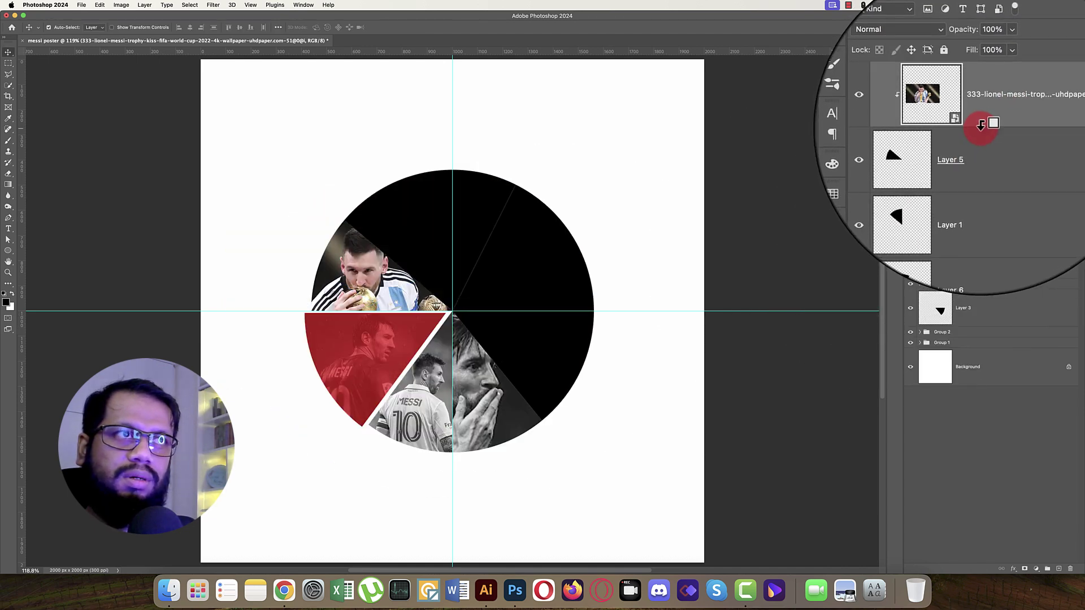
key(super+t)
drag(339, 305, 376, 280)
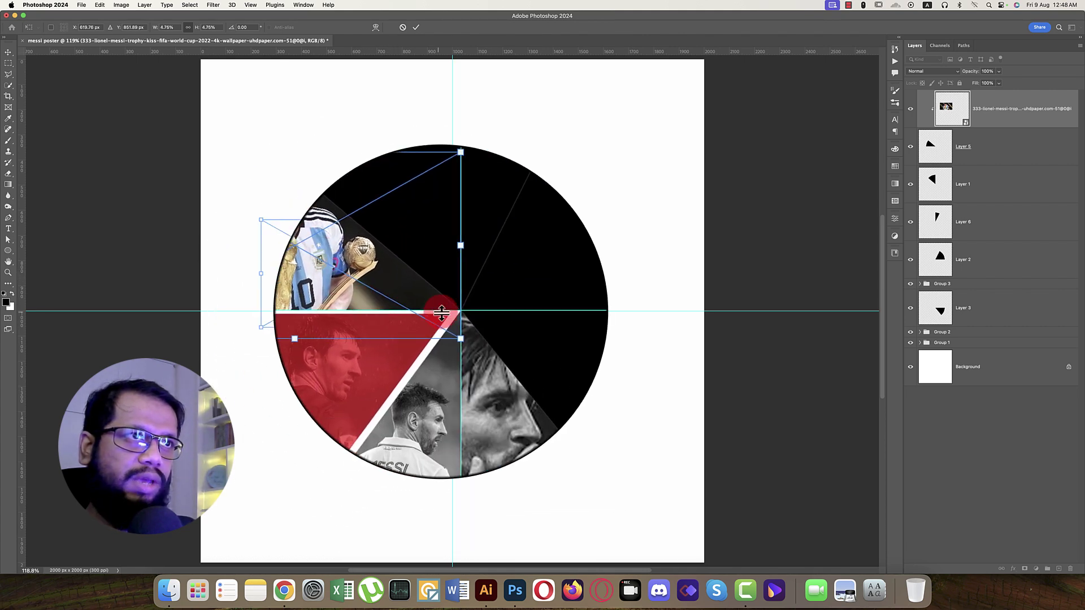
drag(444, 308, 485, 279)
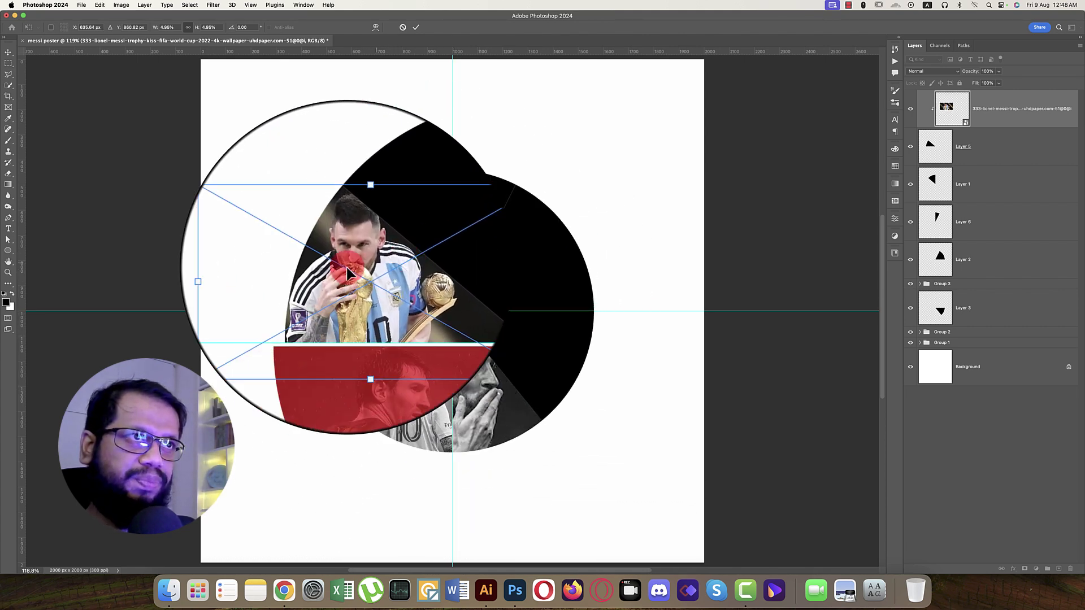
key(Return)
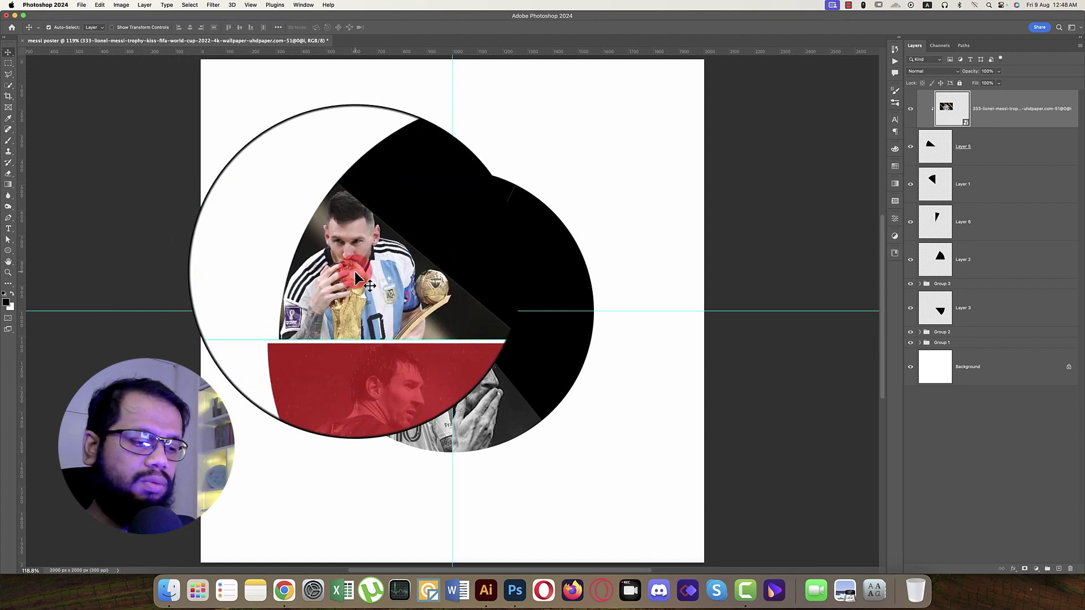
Step: Set the trophy photo's saturation to -100 and group it with Layer 5 as Group 4
key(super+u)
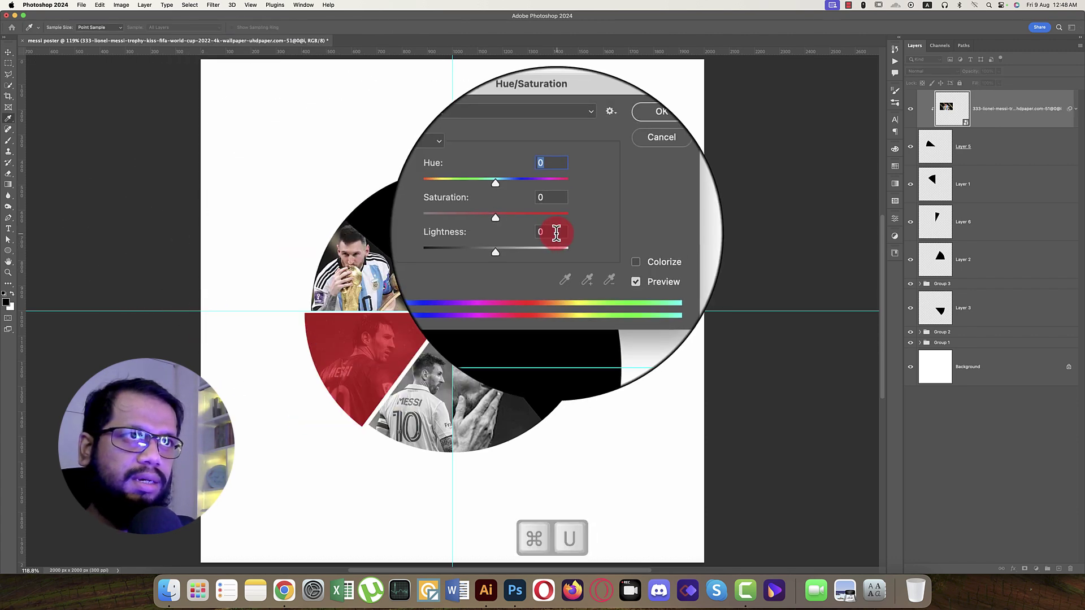
drag(523, 225, 449, 223)
click(620, 167)
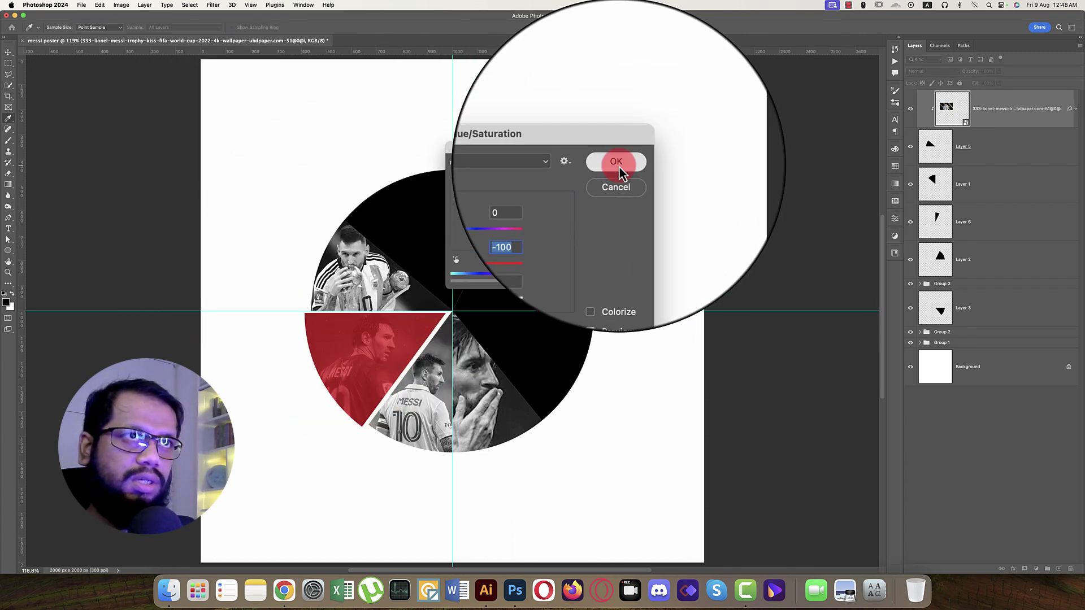
click(427, 232)
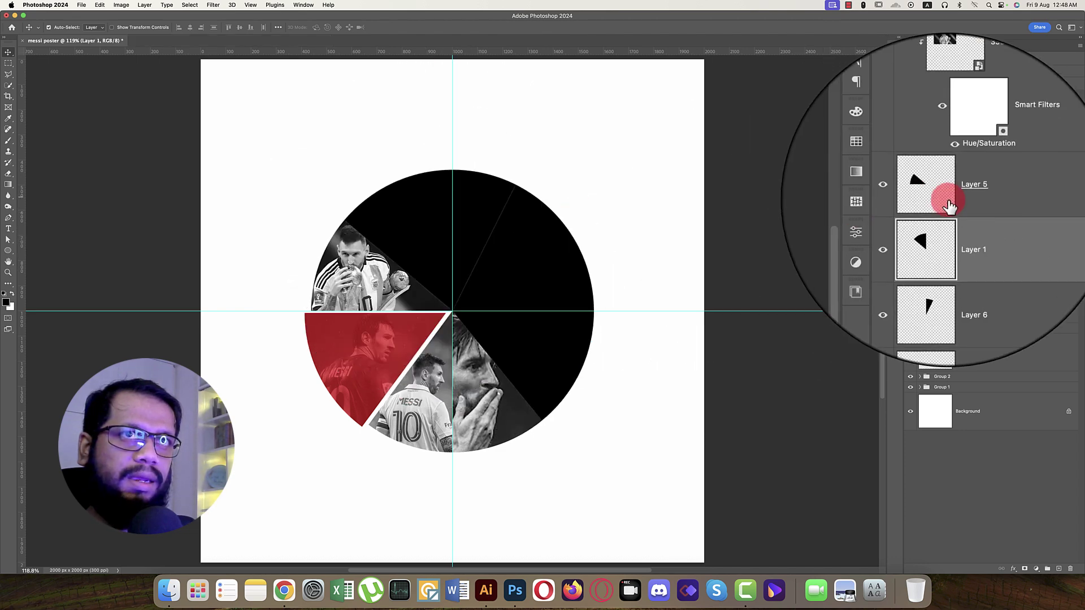
click(962, 191)
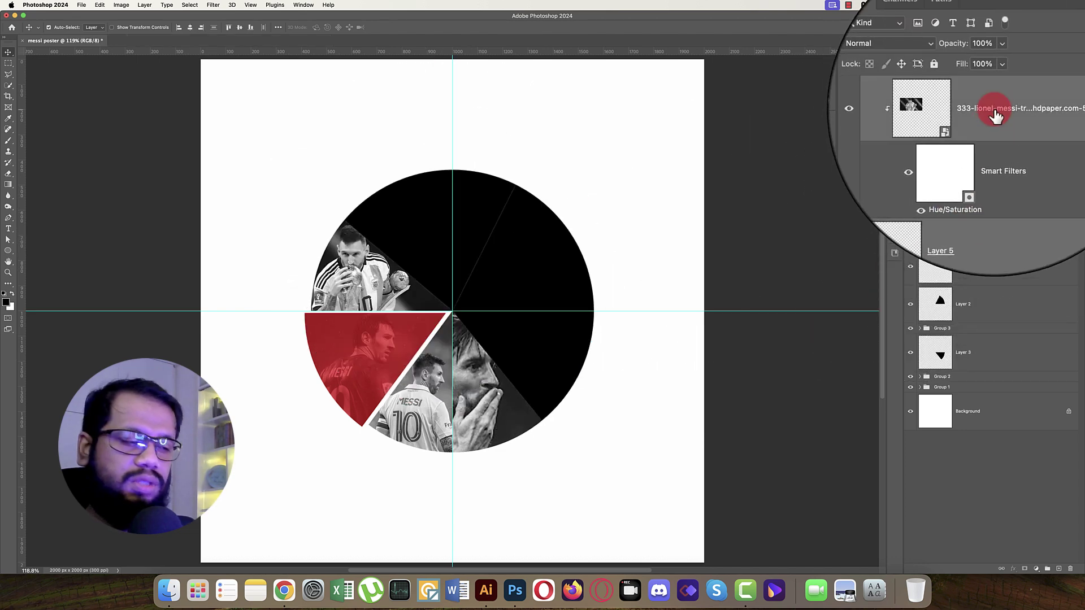
key(cmd+g)
click(983, 115)
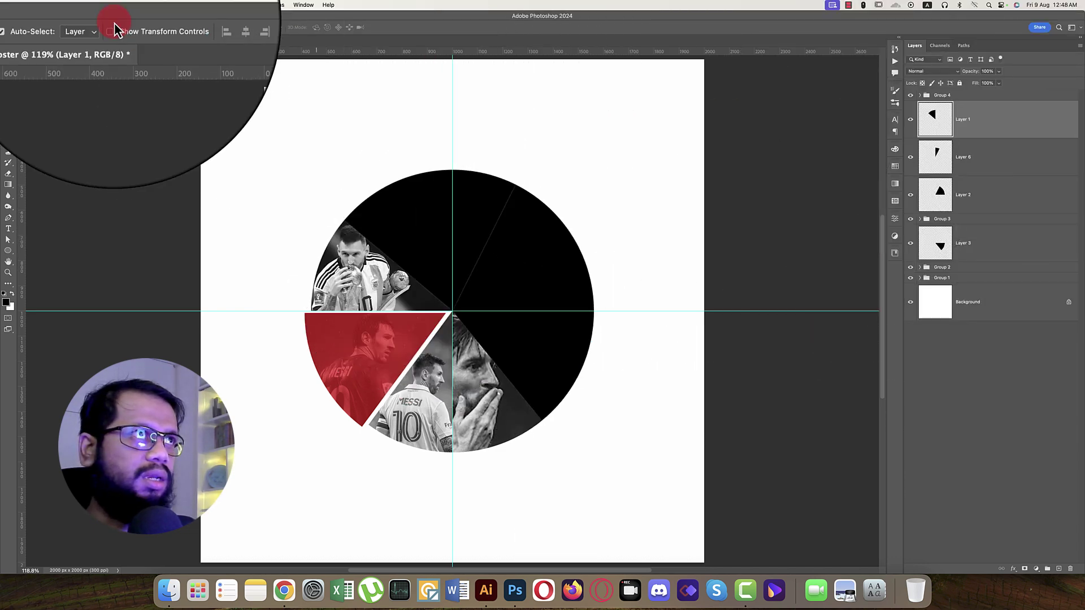
Step: Embed the Messi in Barcelona kit photo, shrunk and moved over the top-left wedge
click(81, 5)
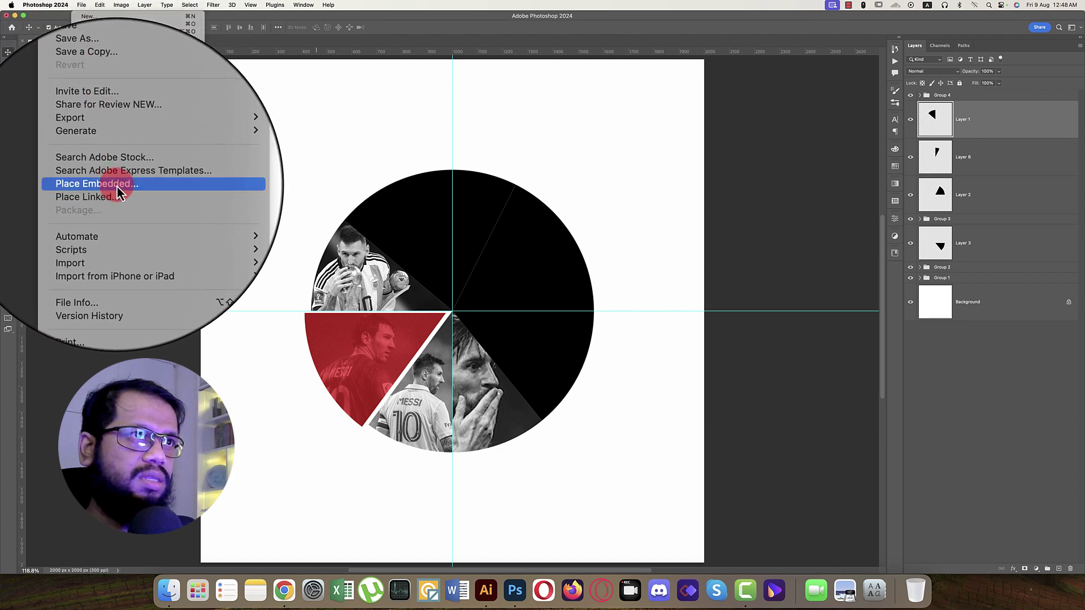
click(130, 188)
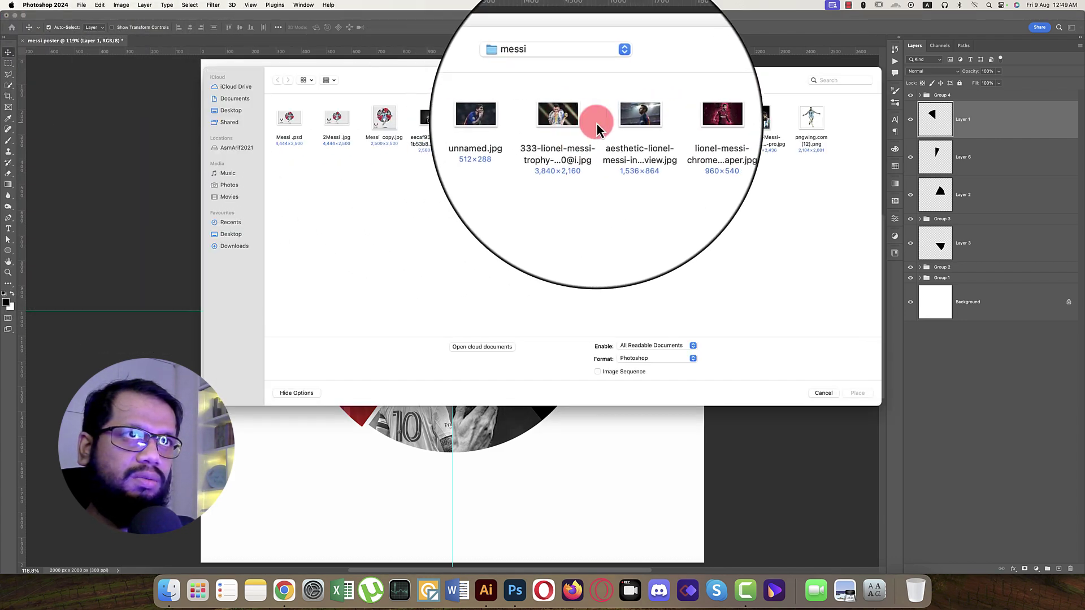
double_click(622, 120)
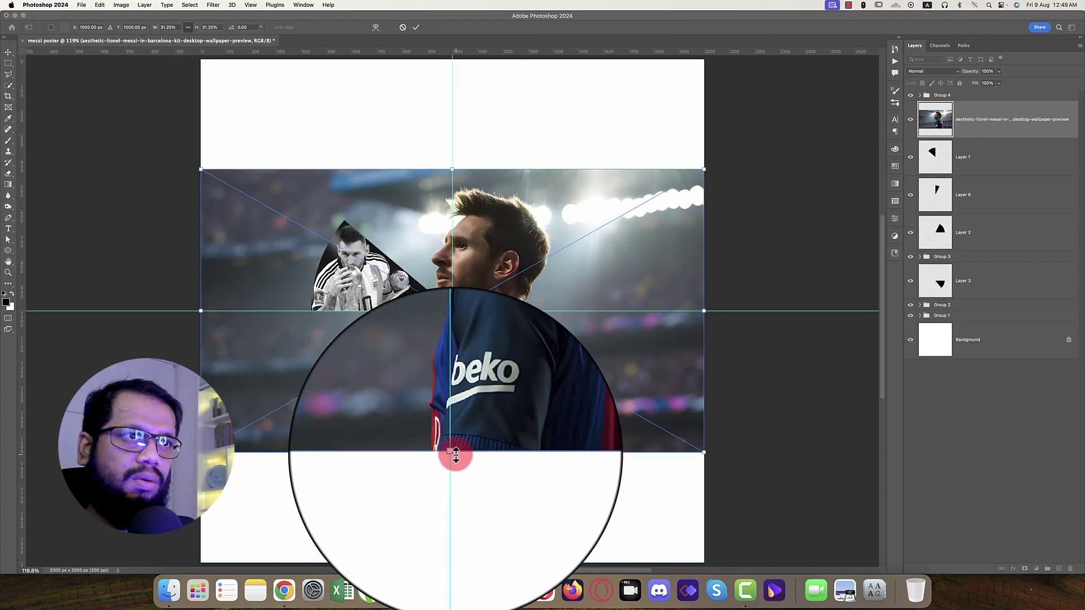
drag(455, 456, 431, 277)
key(Return)
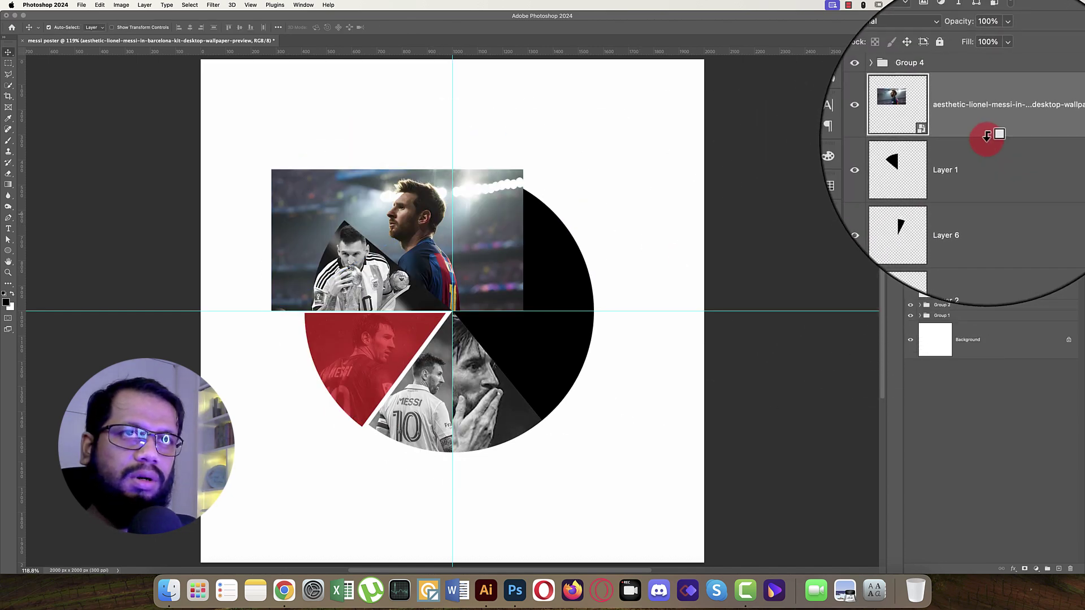
Step: Clip the photo to Layer 1, group them as Group 5, and set saturation to -100
alt+click(986, 136)
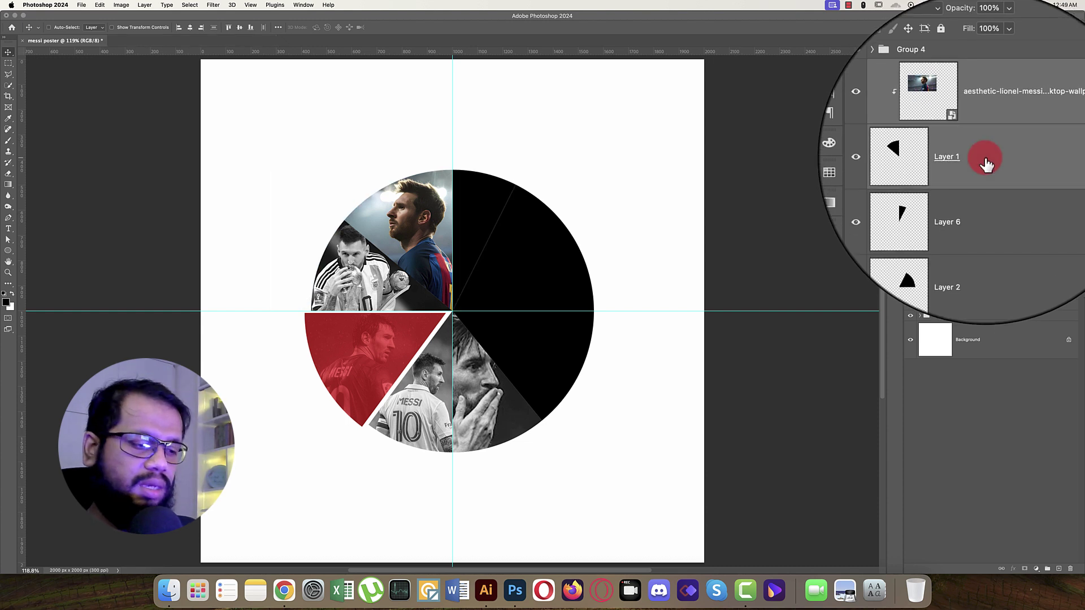
key(super+g)
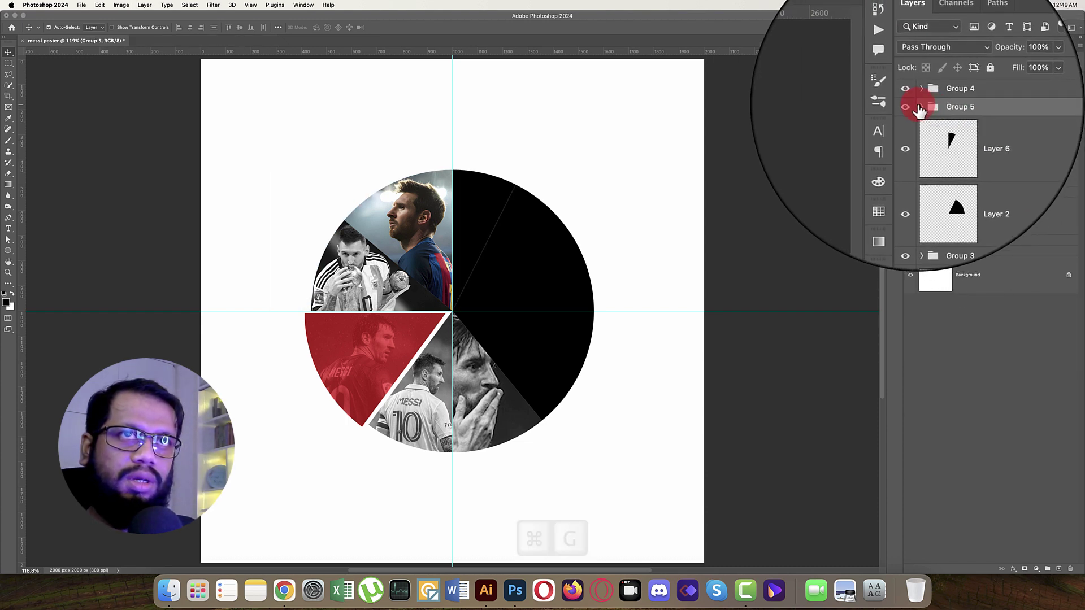
click(920, 107)
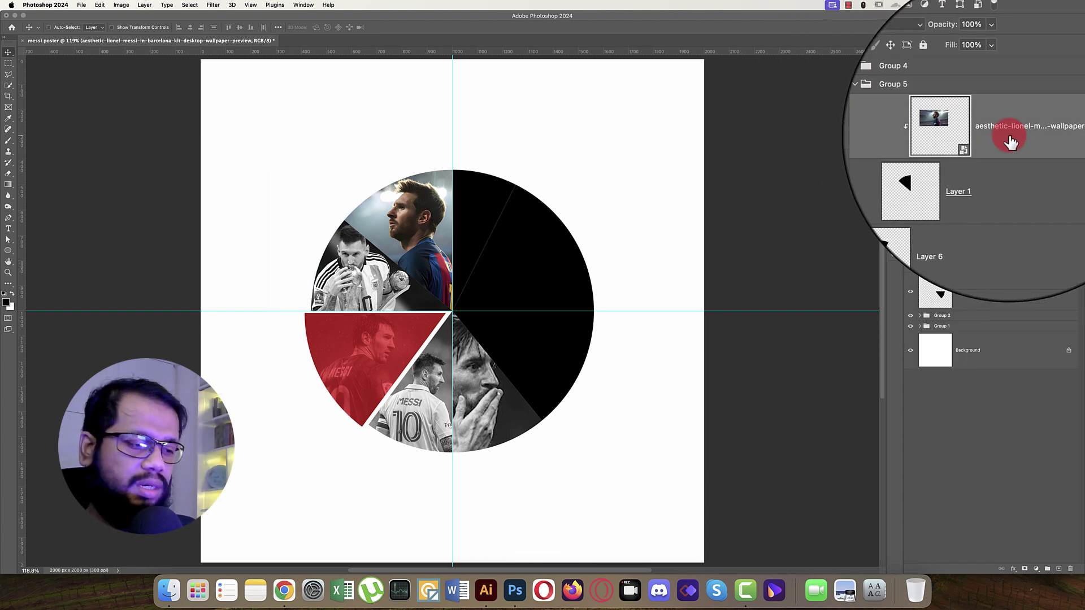
key(super+u)
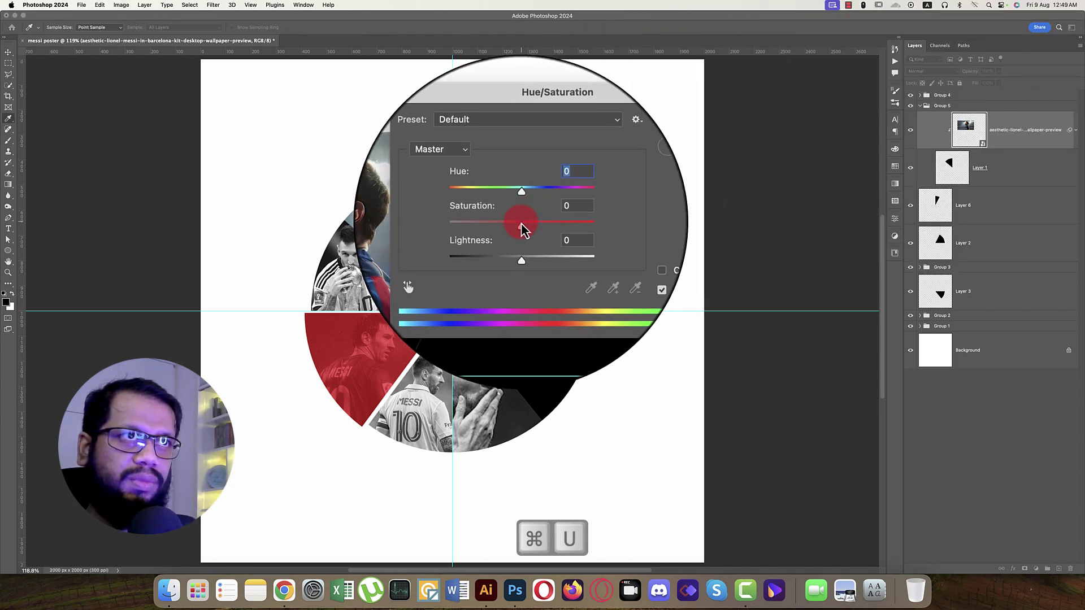
drag(516, 218, 464, 220)
click(616, 162)
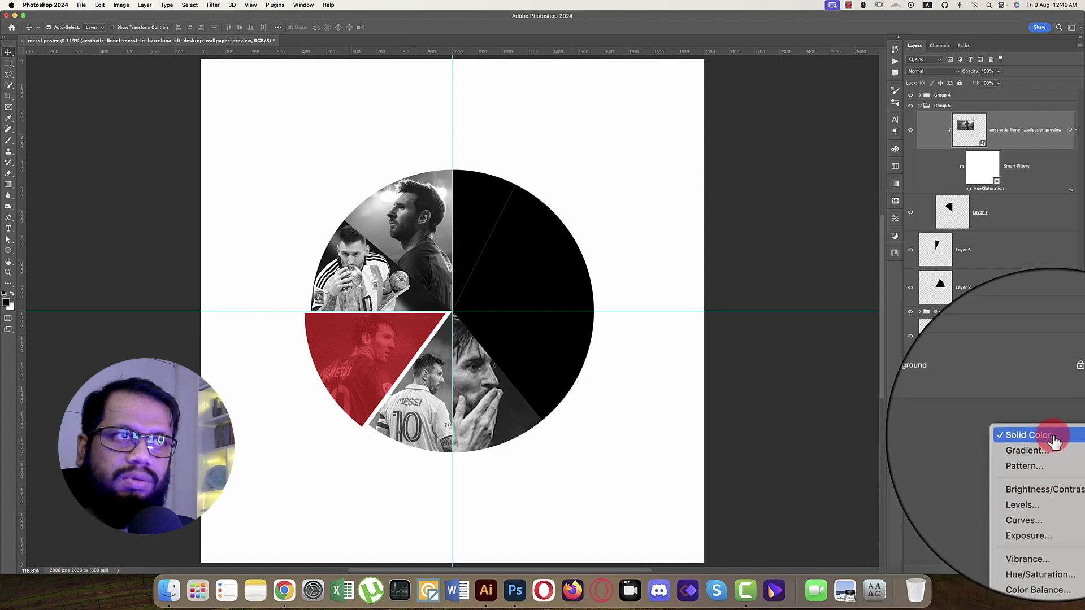
Step: Add a red Color Fill clipped to the Barcelona-kit photo at 65% opacity
click(1055, 436)
click(568, 83)
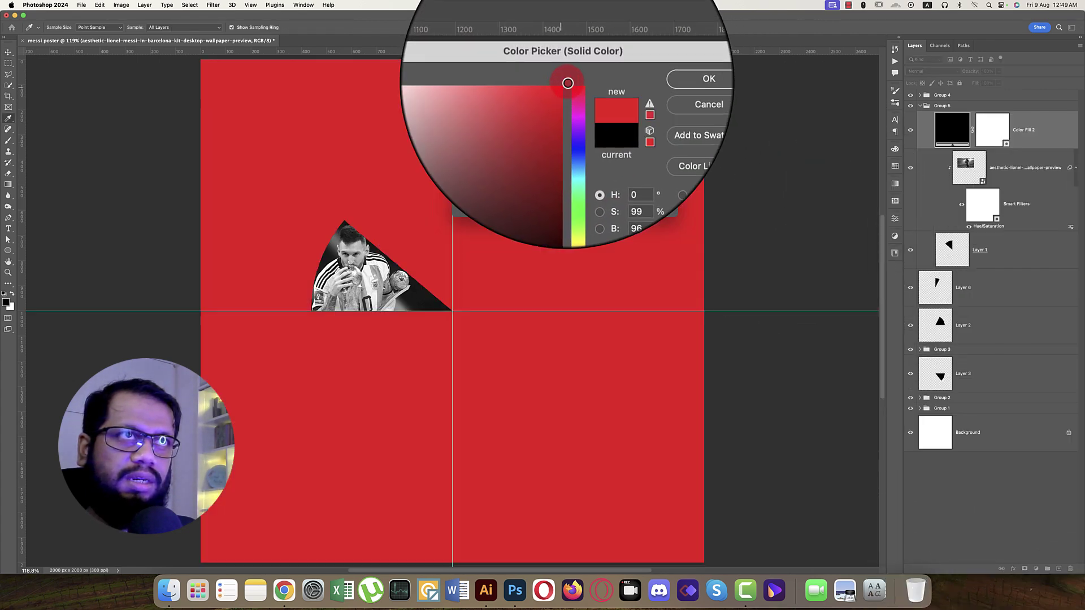
click(638, 83)
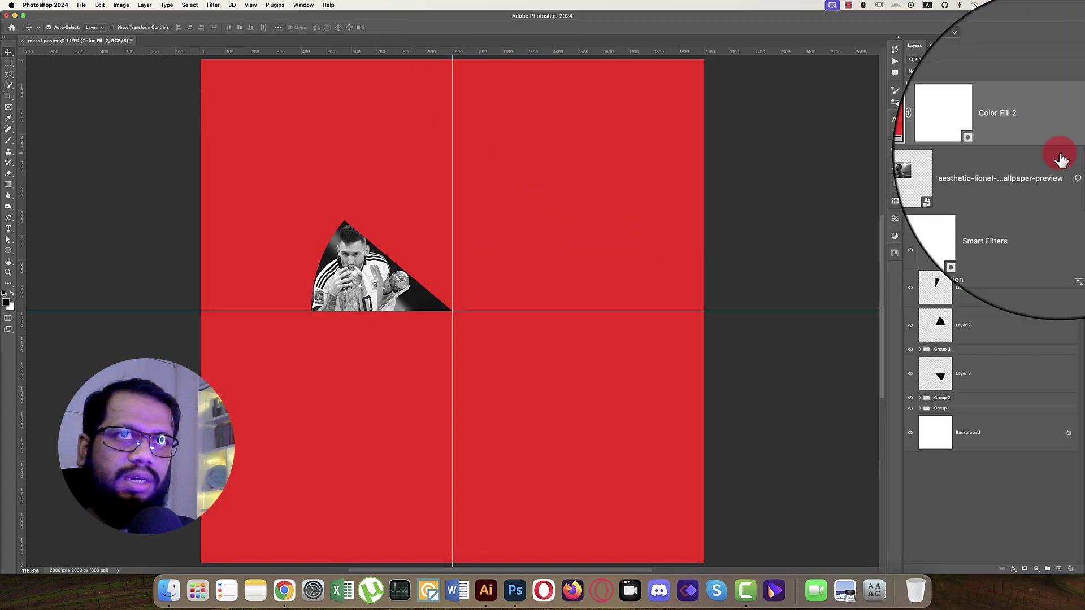
alt+click(1024, 146)
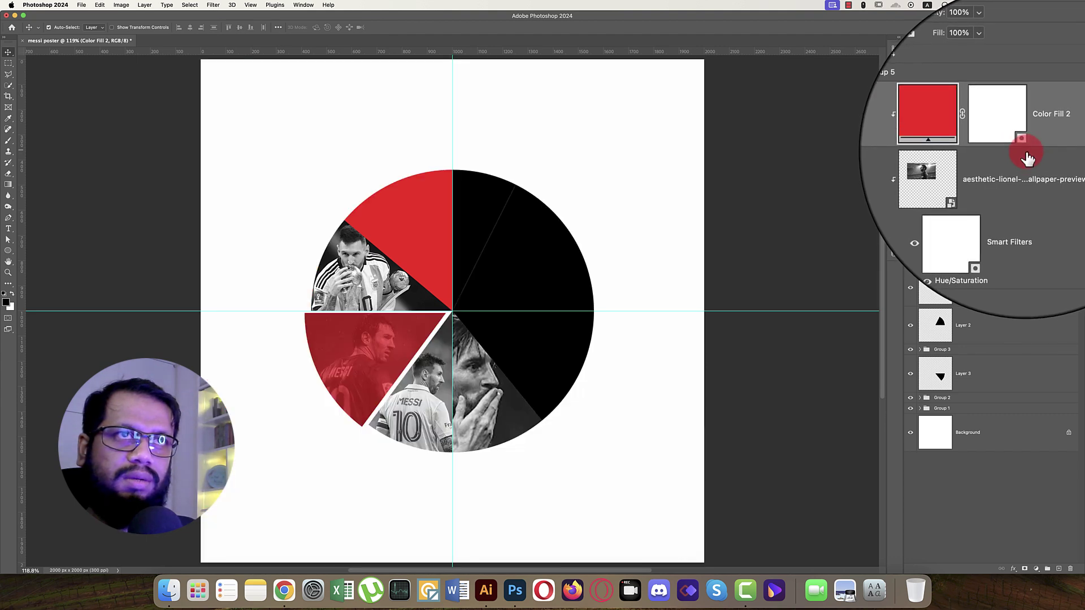
click(994, 71)
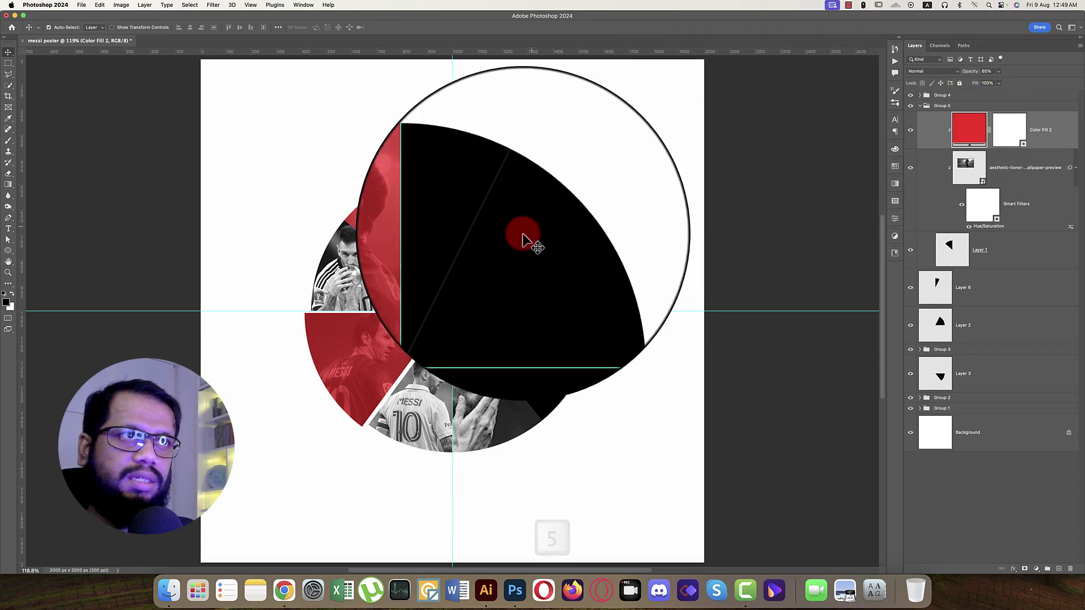
click(478, 231)
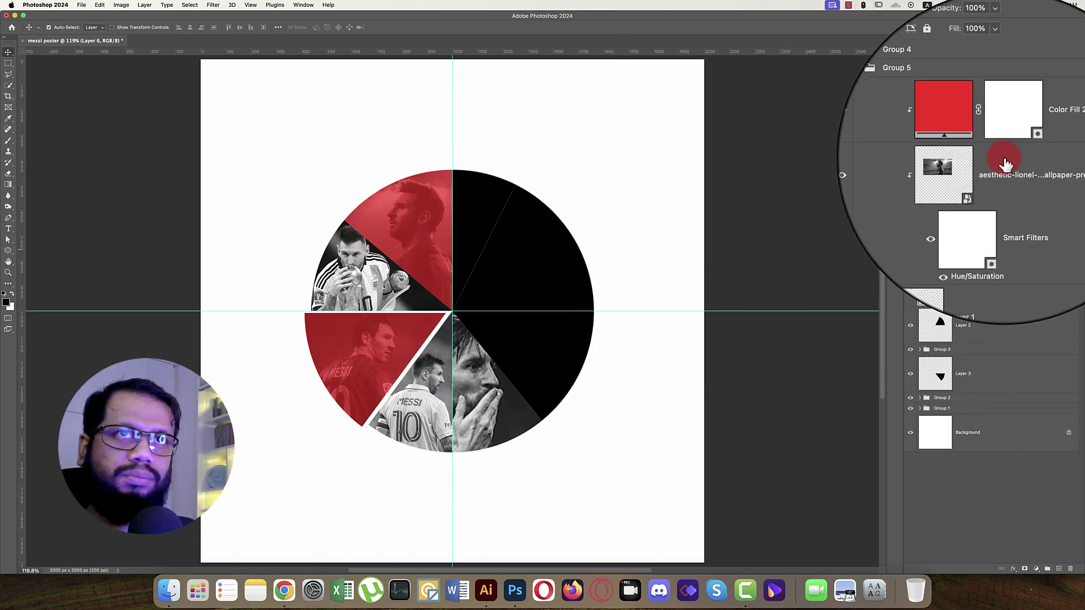
click(919, 106)
click(958, 130)
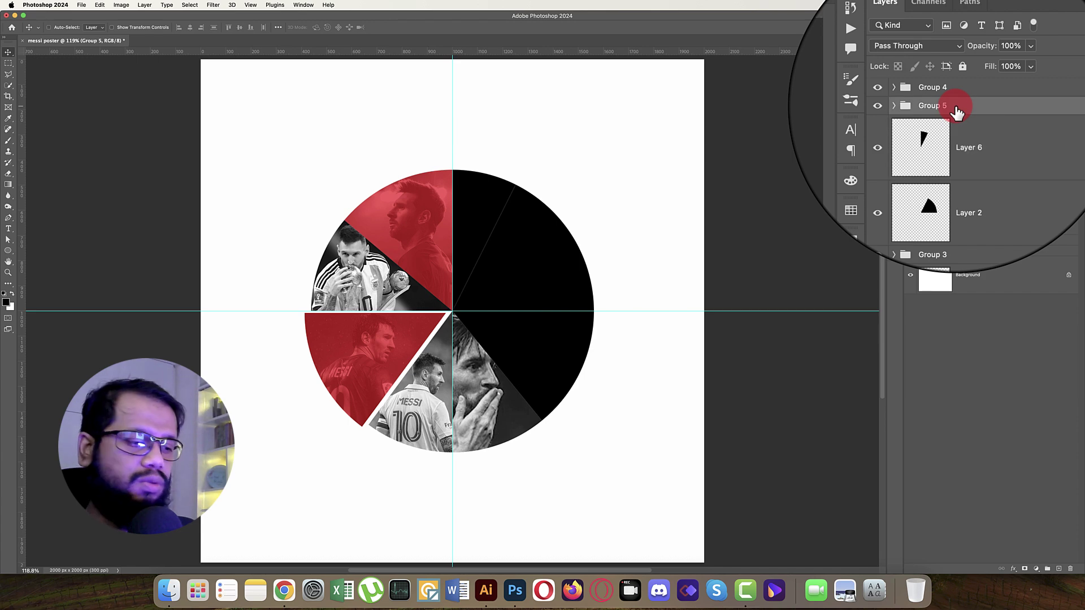
Step: Transform Group 5, moving and nudging it up-left to open a white gap
key(super+t)
click(537, 221)
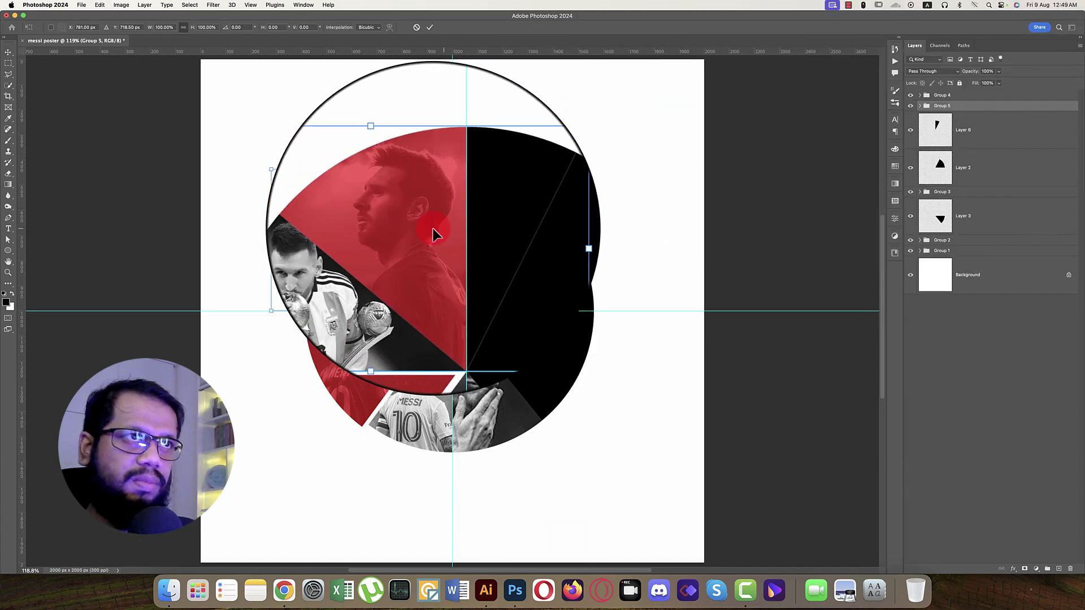
drag(433, 229, 423, 225)
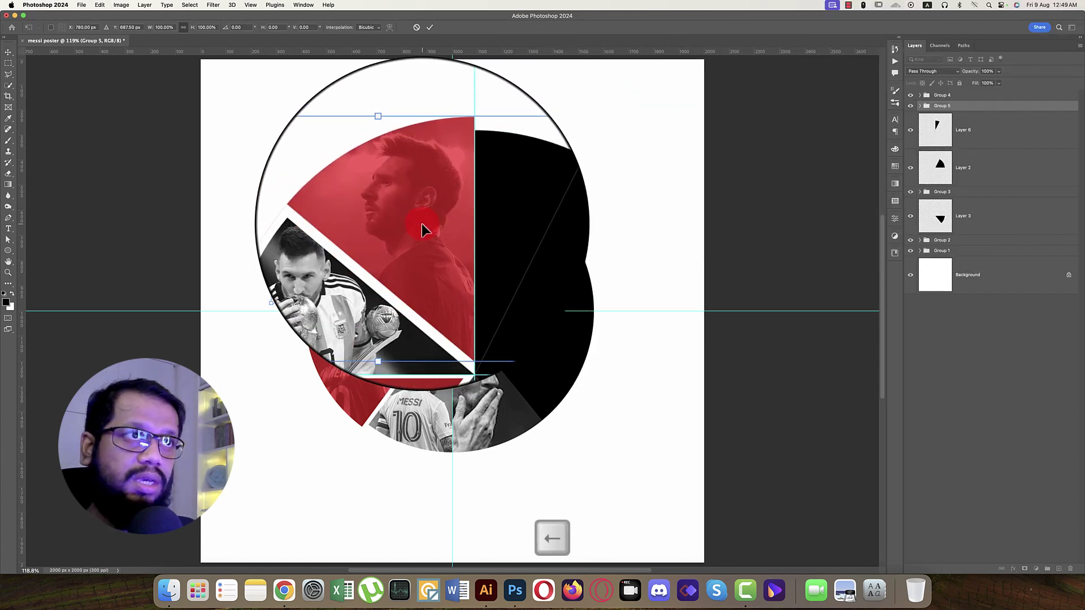
key(Left)
key(Left)
key(Left)
key(Left)
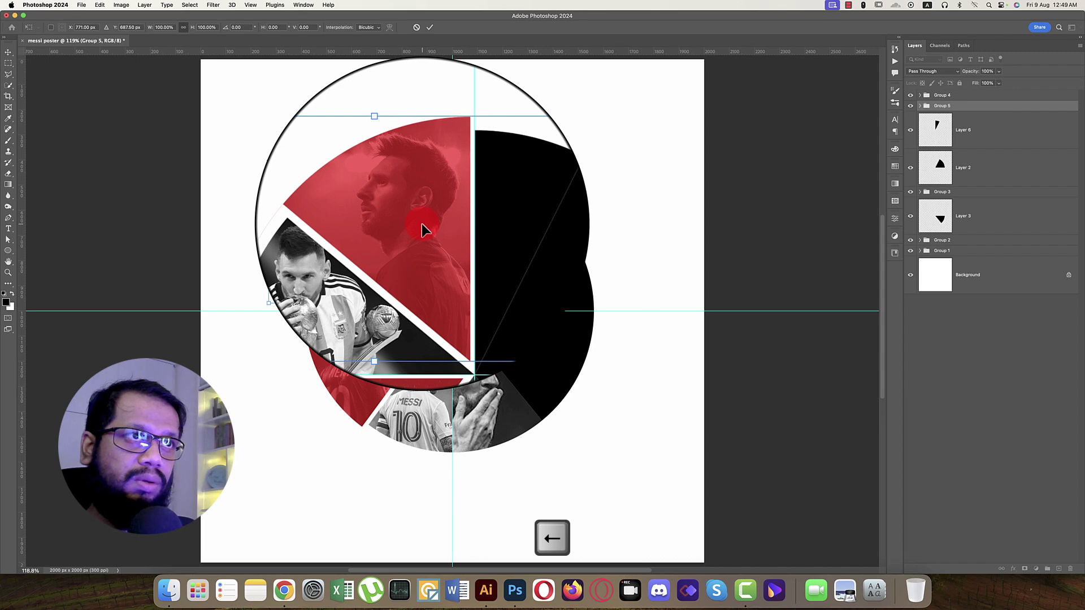
drag(421, 224, 921, 107)
click(424, 28)
Step: Expand Group 5 to select its Layer 1 wedge, try the Eraser, then collapse the group
click(921, 106)
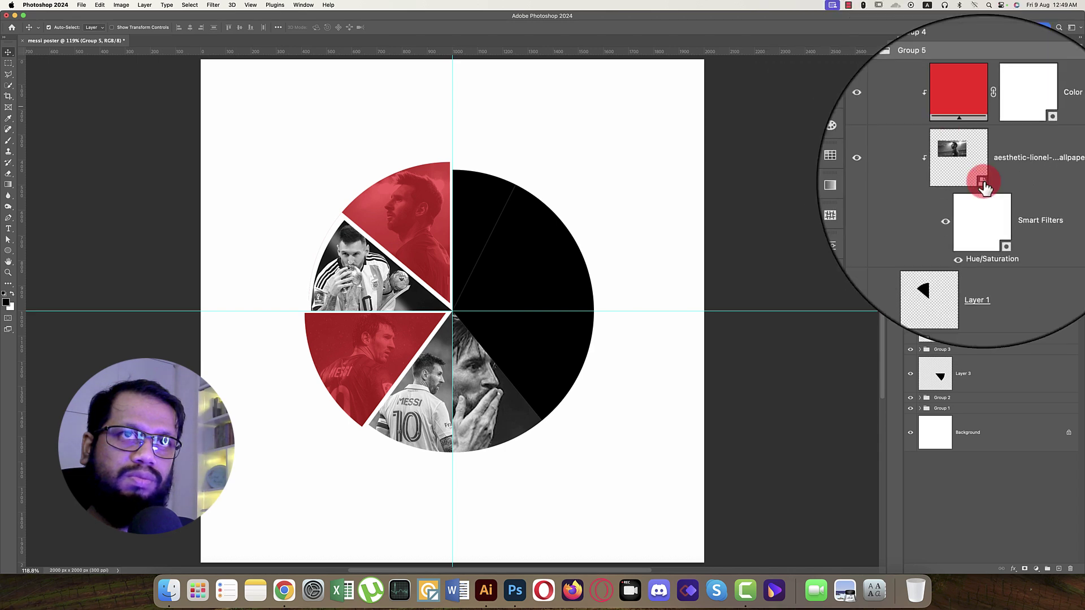
click(979, 250)
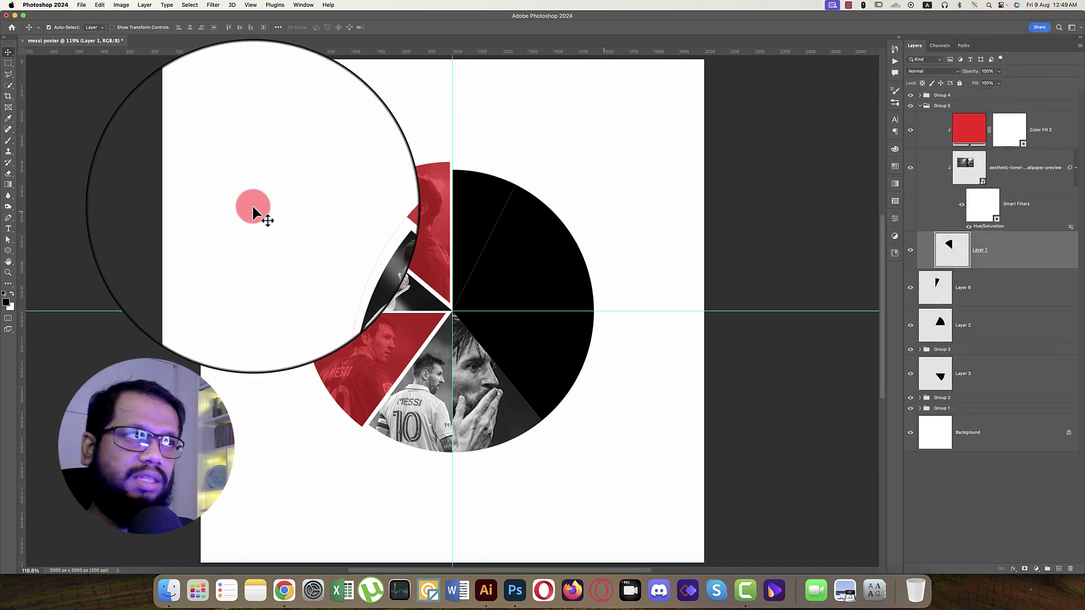
click(8, 173)
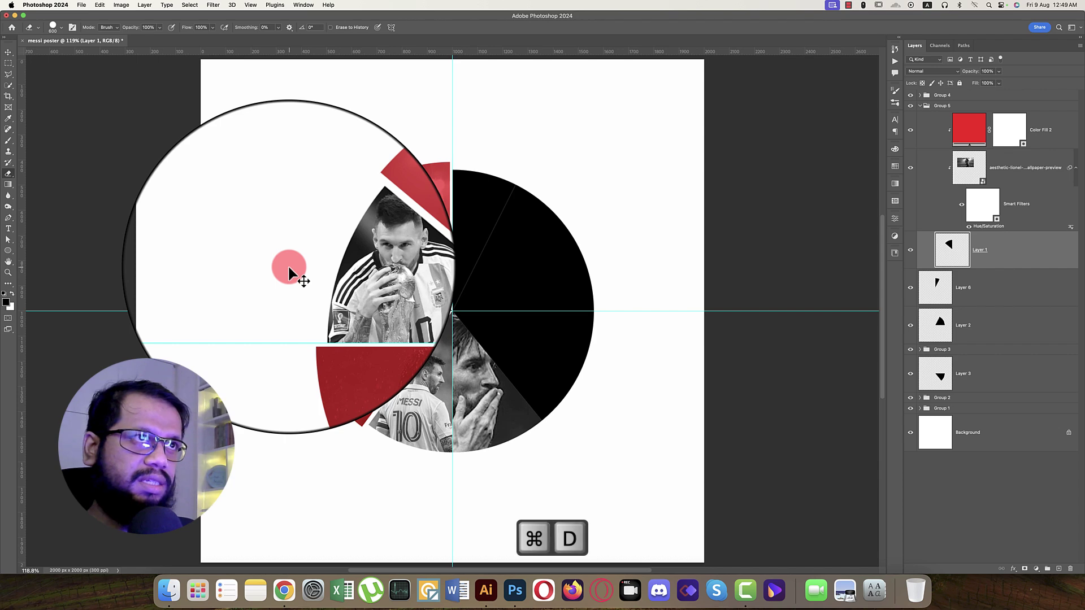
click(8, 52)
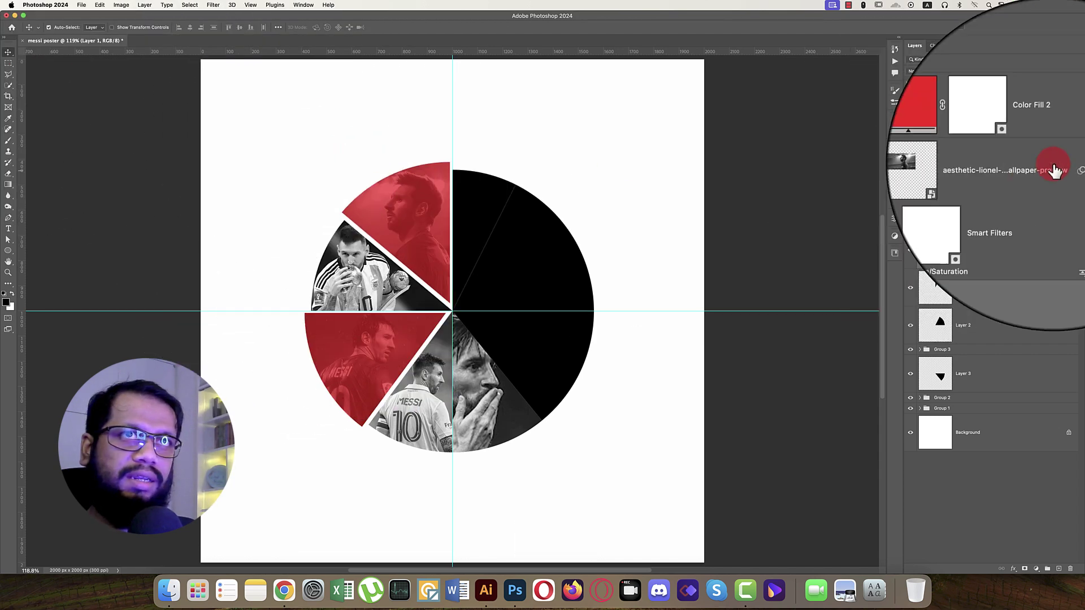
click(917, 106)
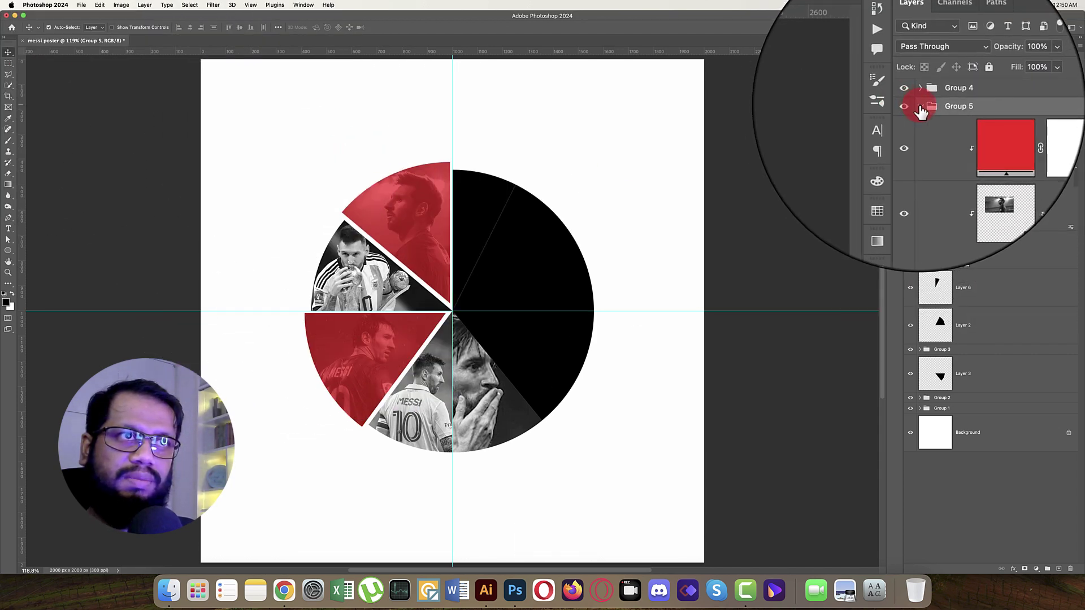
click(920, 107)
click(961, 131)
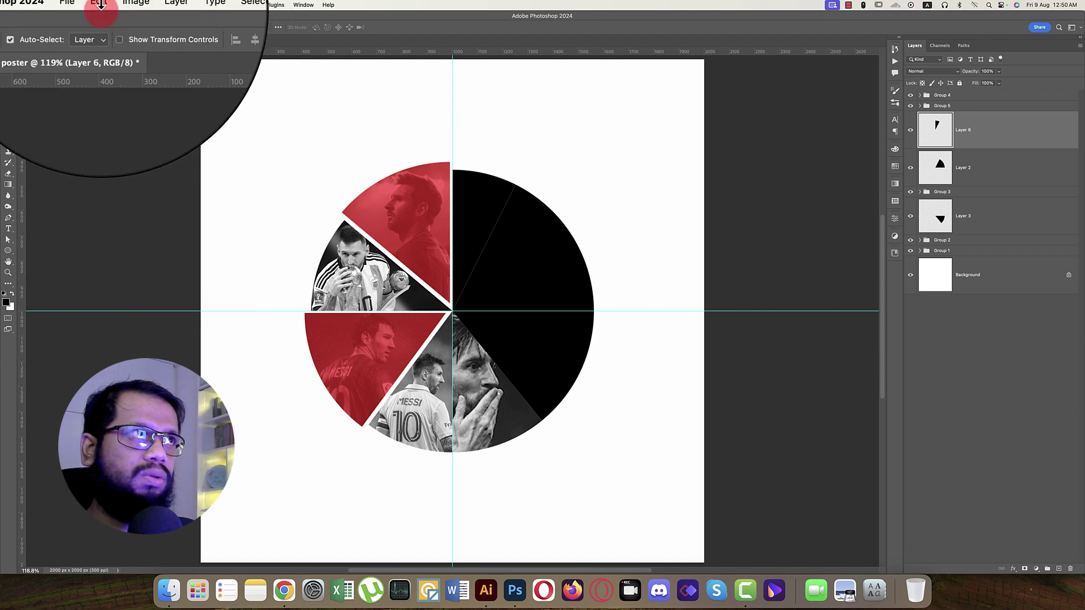
Step: Start embedding the aesthetic Barcelona wallpaper photo, then cancel the placement
click(99, 5)
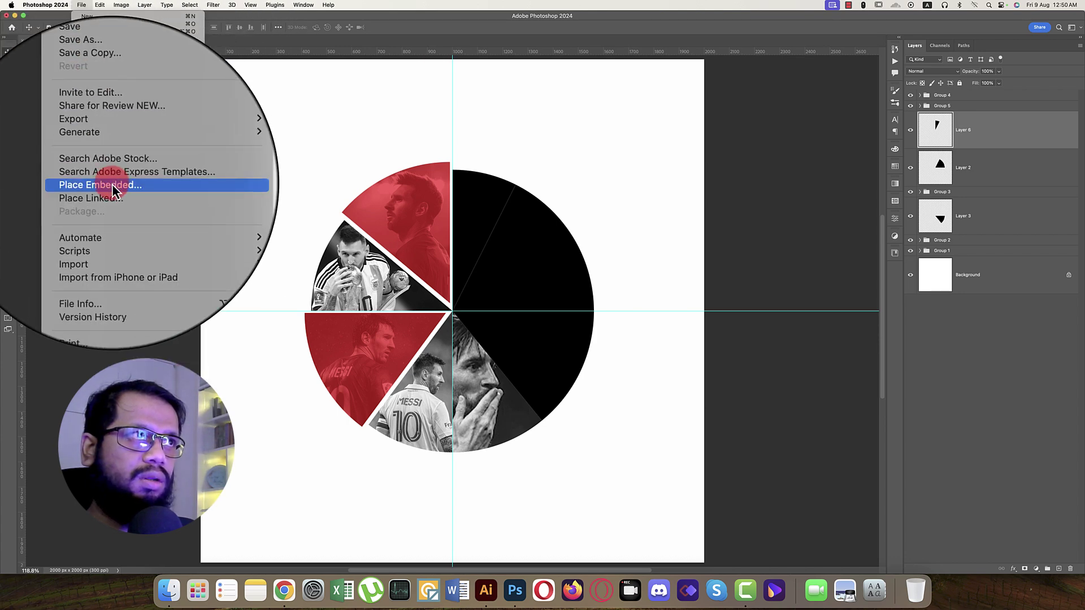
click(417, 213)
click(499, 151)
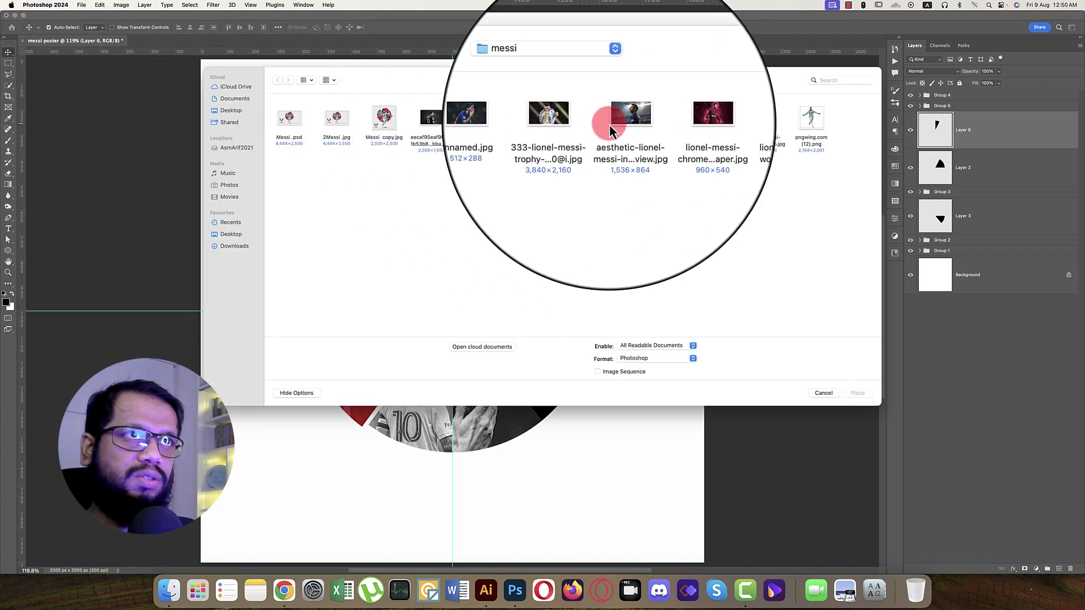
double_click(617, 123)
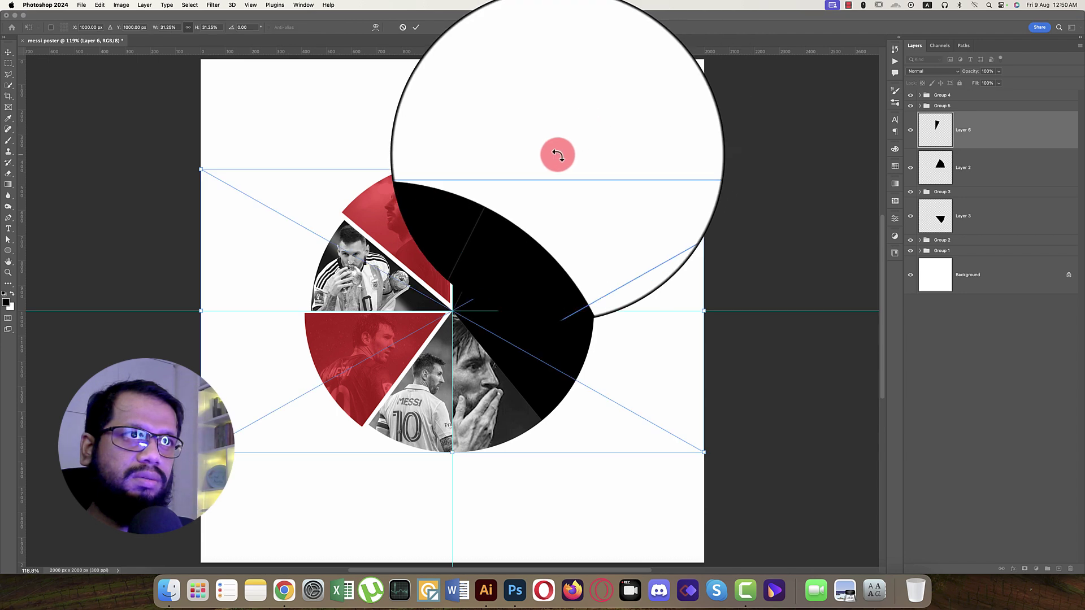
key(Escape)
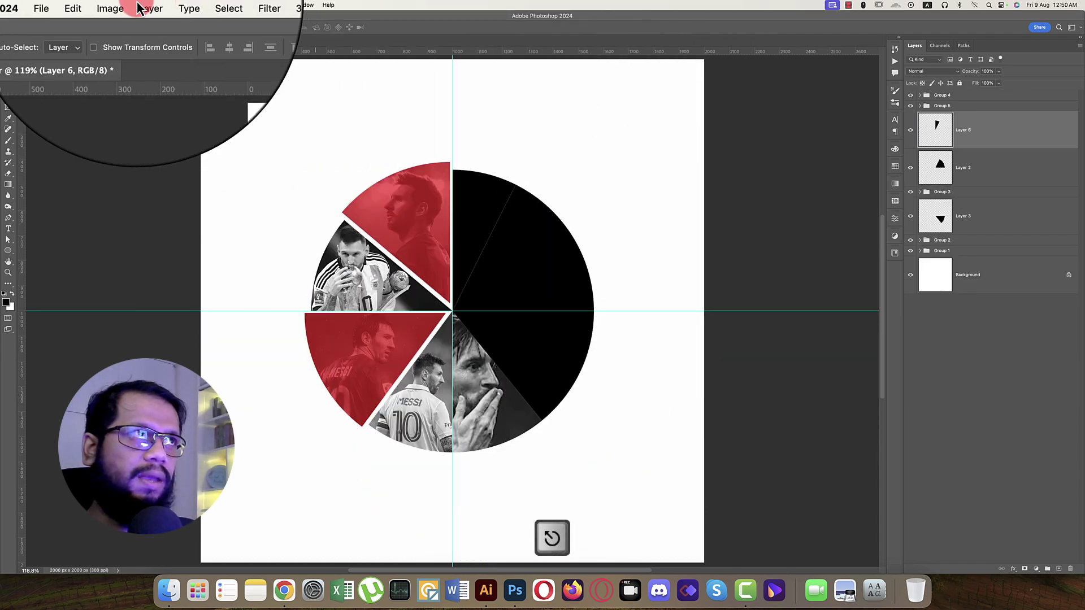
Step: Embed lionel-messi-chromebook-wallpaper at 25% over the top-right slice
click(82, 5)
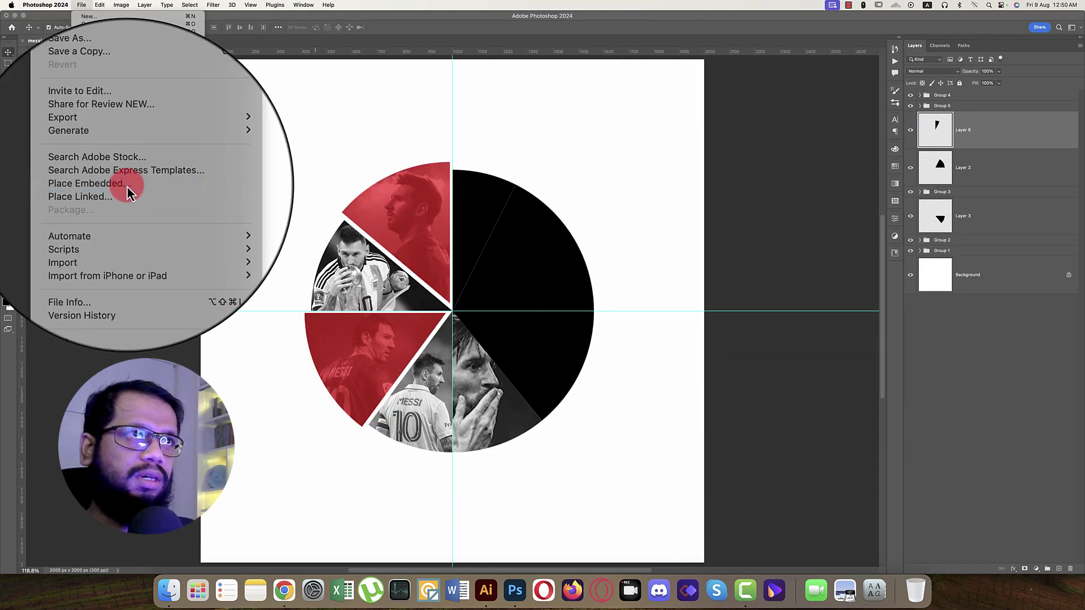
click(127, 191)
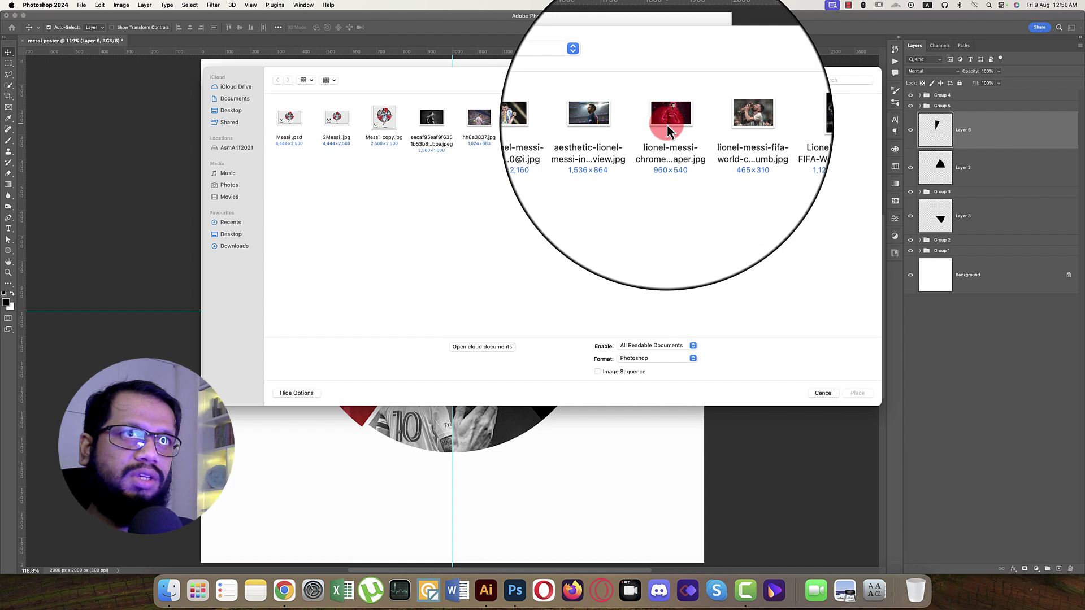
double_click(667, 124)
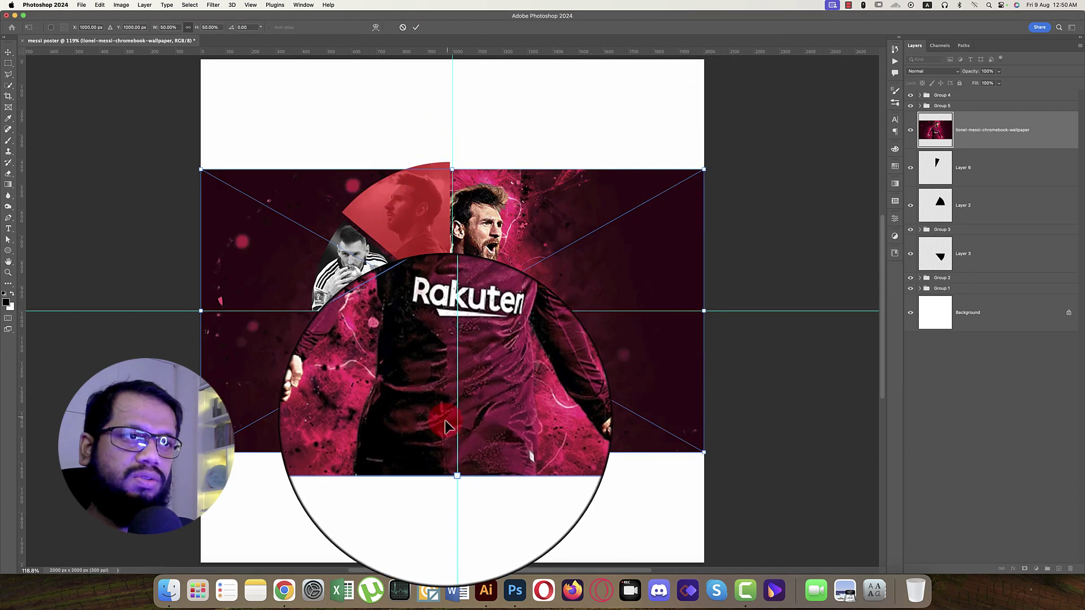
drag(452, 452, 473, 313)
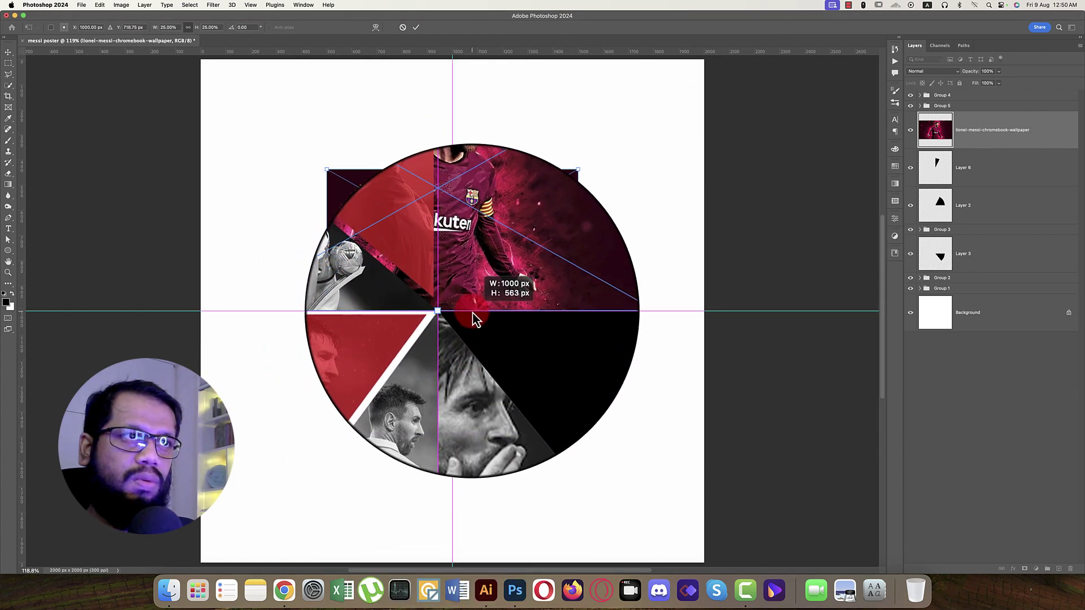
drag(508, 260, 532, 262)
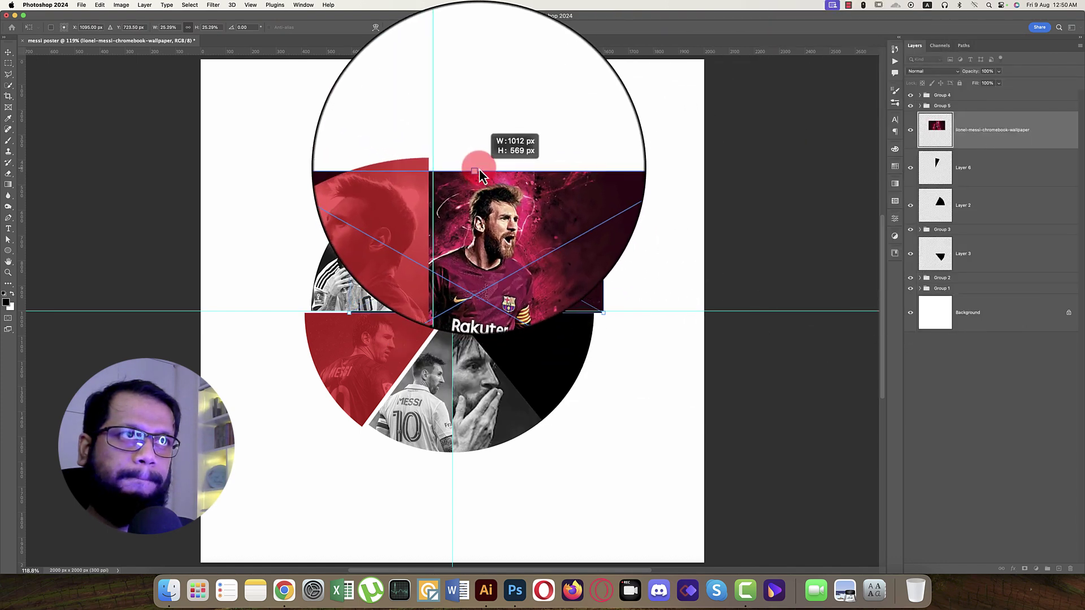
key(Return)
Step: Clip the wallpaper into the slice, shift it to frame Messi, and desaturate it
right_click(1011, 131)
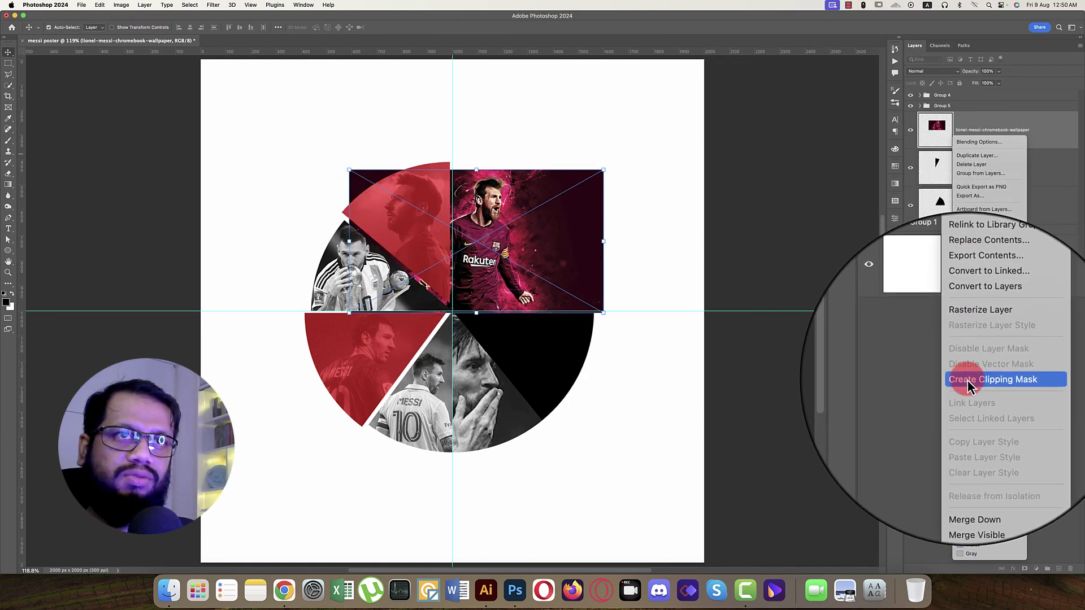
click(968, 386)
key(super+t)
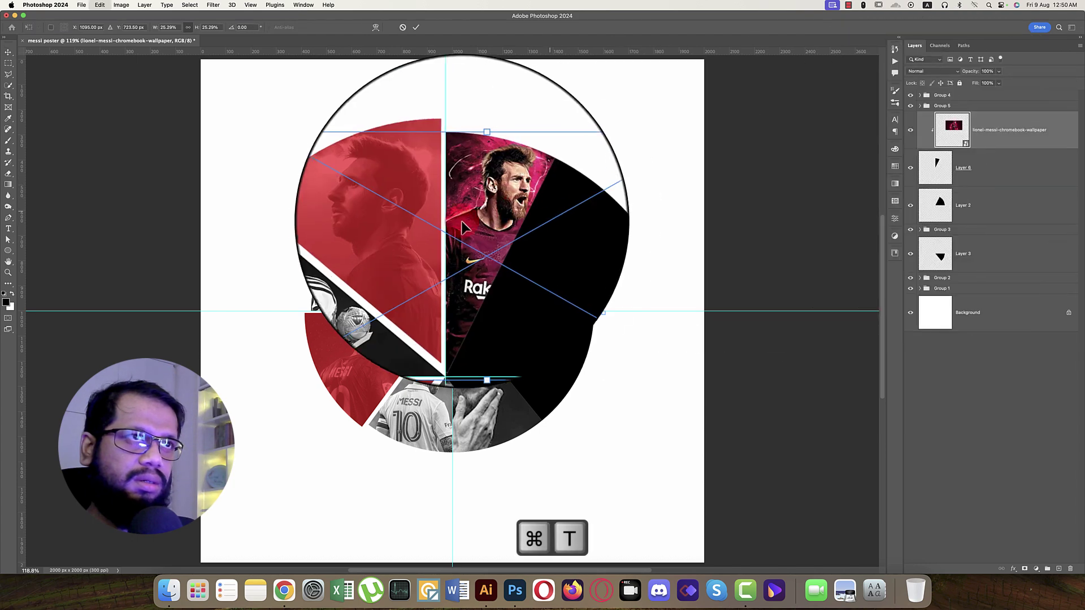
drag(462, 228, 485, 208)
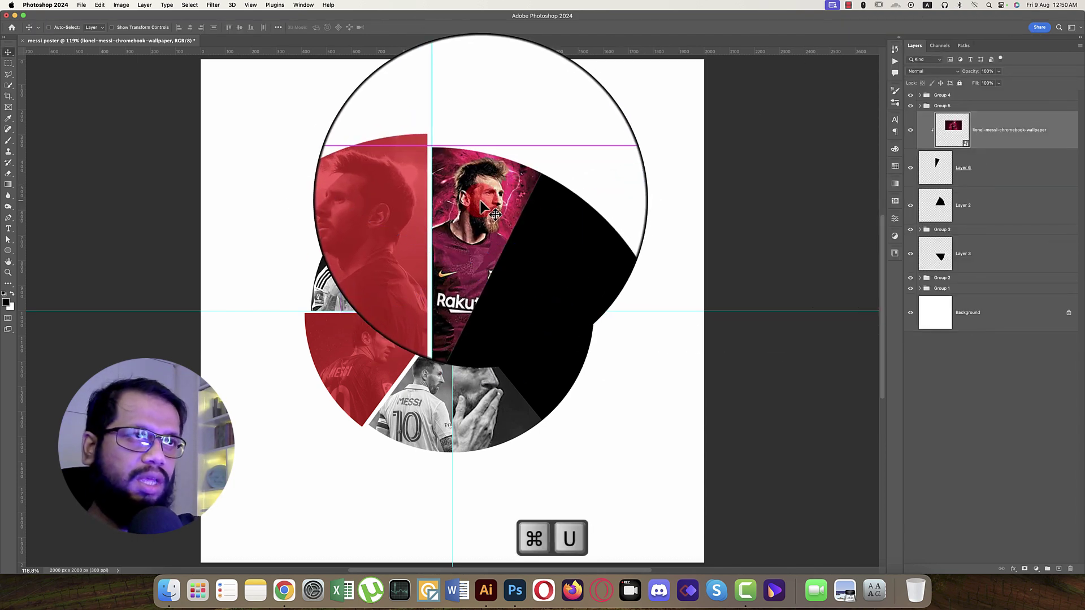
drag(516, 223, 501, 207)
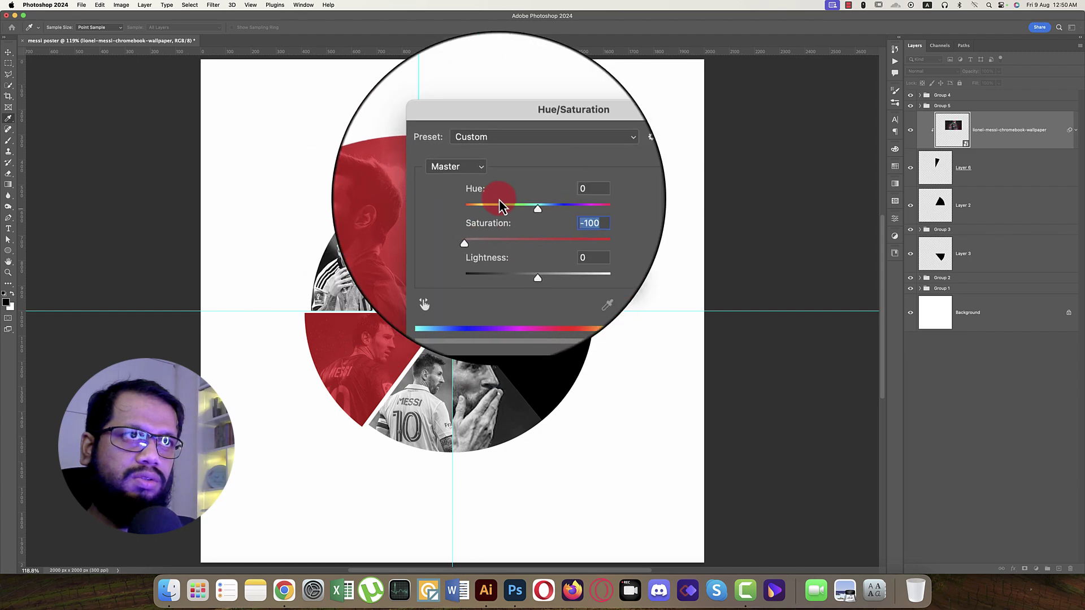
click(611, 164)
Step: Group the Barcelona-kit photo with Layer 6's thin wedge as Group 6
click(552, 261)
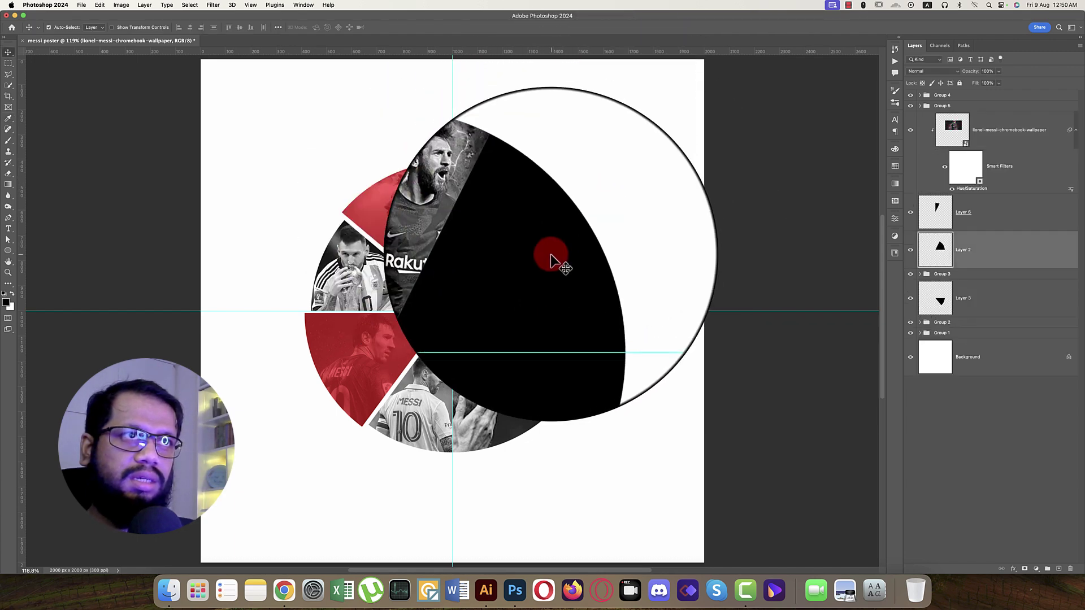
click(990, 214)
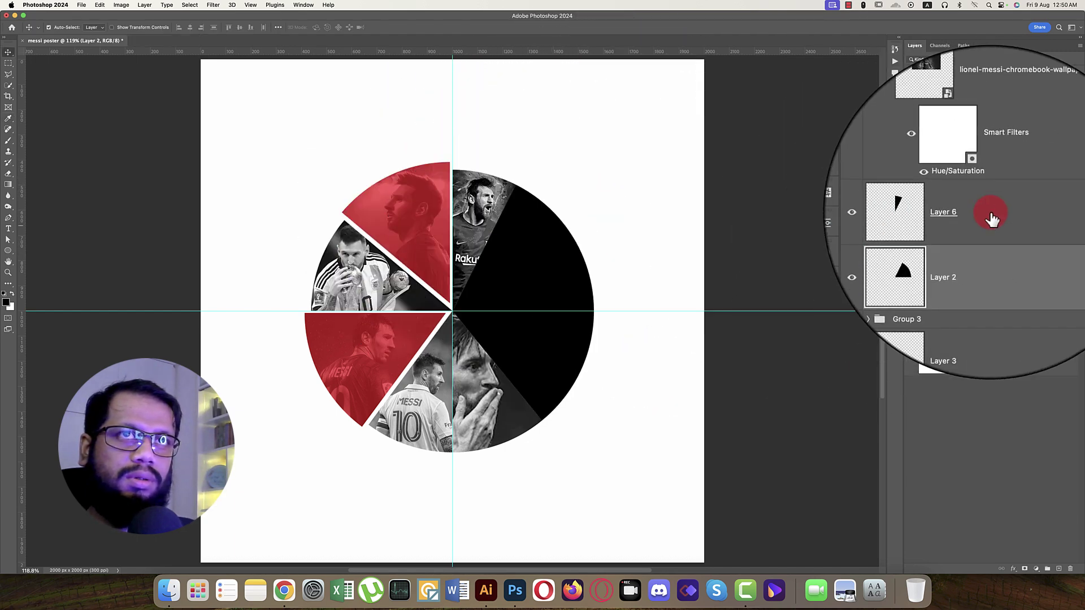
shift+click(999, 136)
key(cmd+g)
click(963, 145)
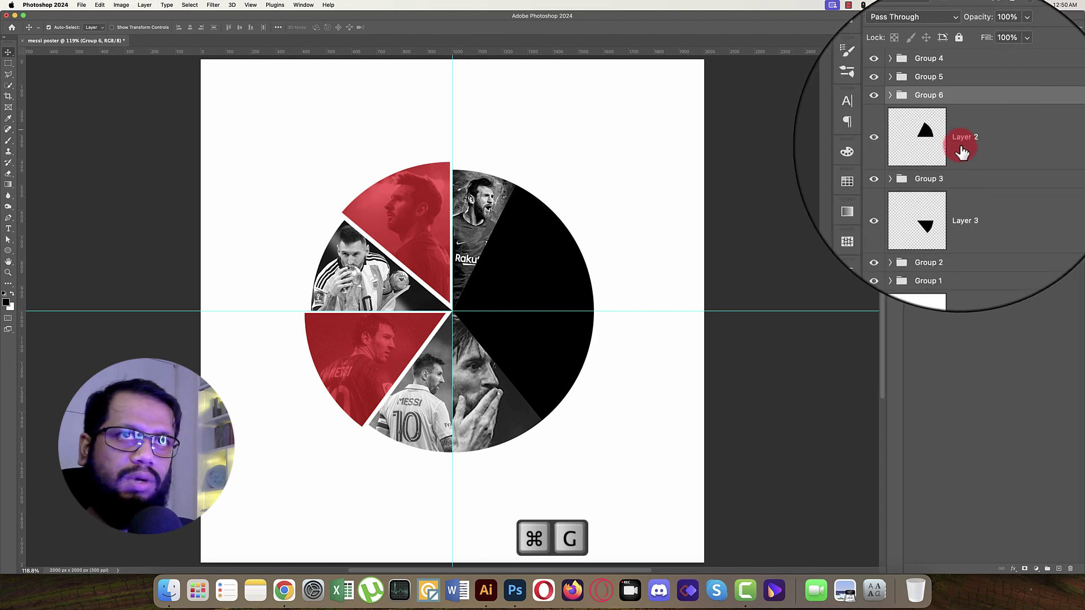
click(911, 142)
click(912, 141)
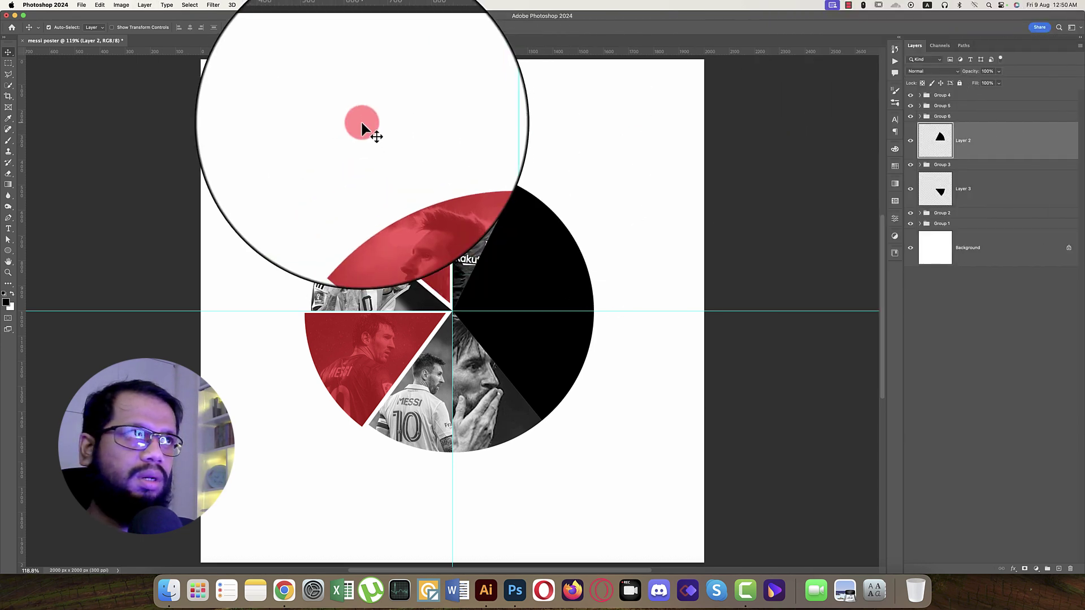
Step: Place the Messi World Cup trophy photo as an embedded image, scaled to about half size
click(85, 7)
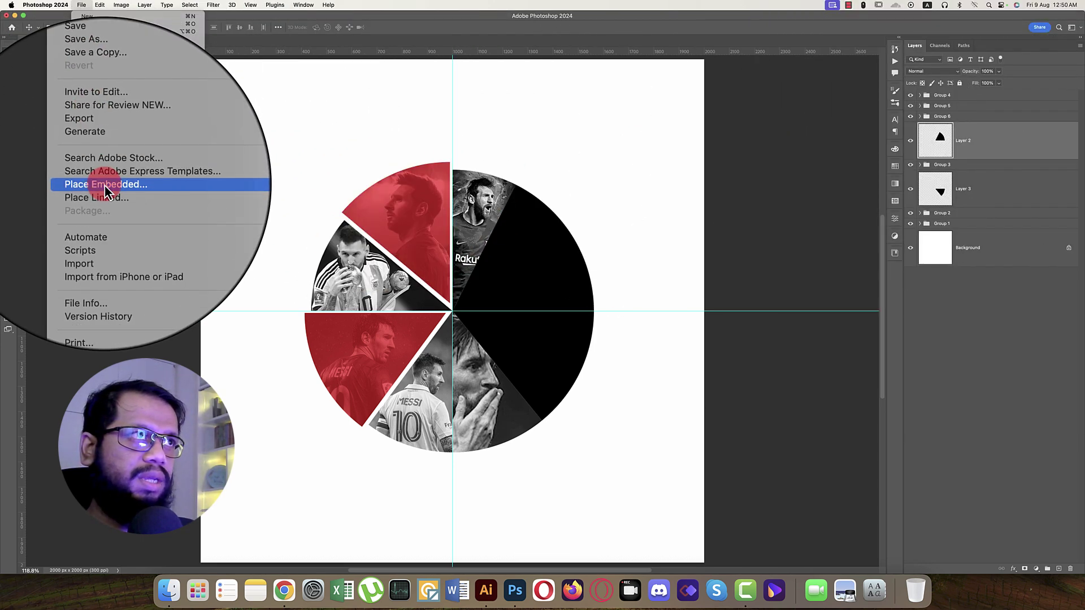
click(109, 188)
scroll(637, 131, right, 3)
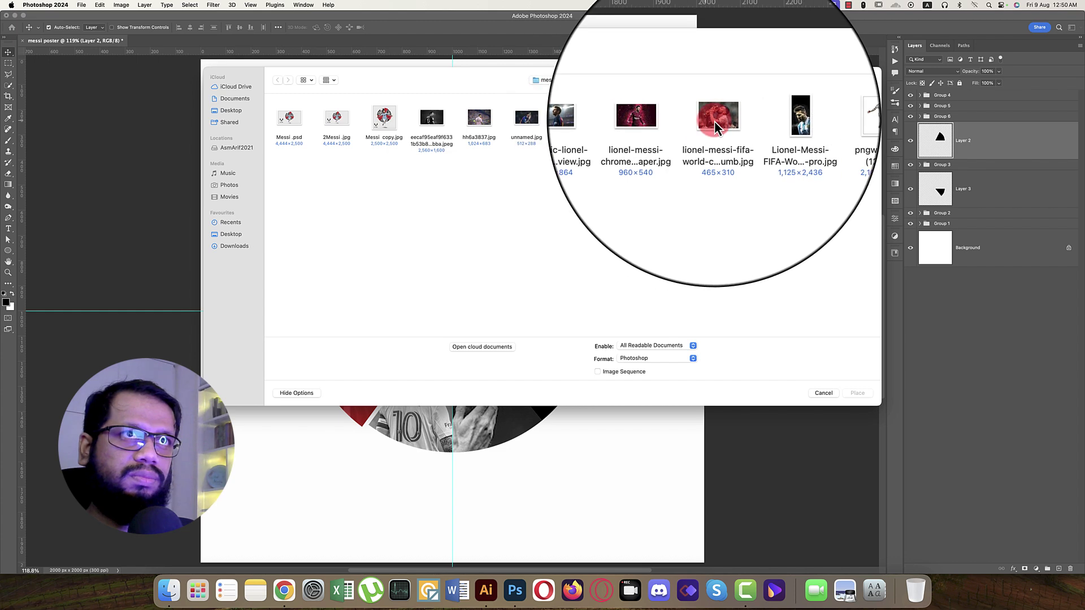
double_click(714, 121)
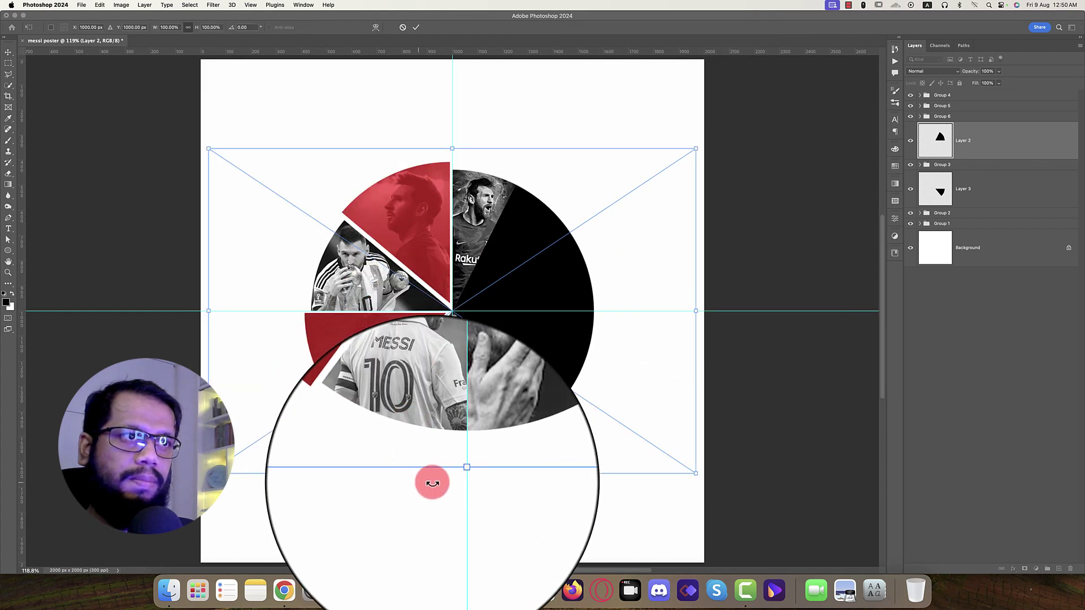
drag(453, 473, 622, 286)
key(Return)
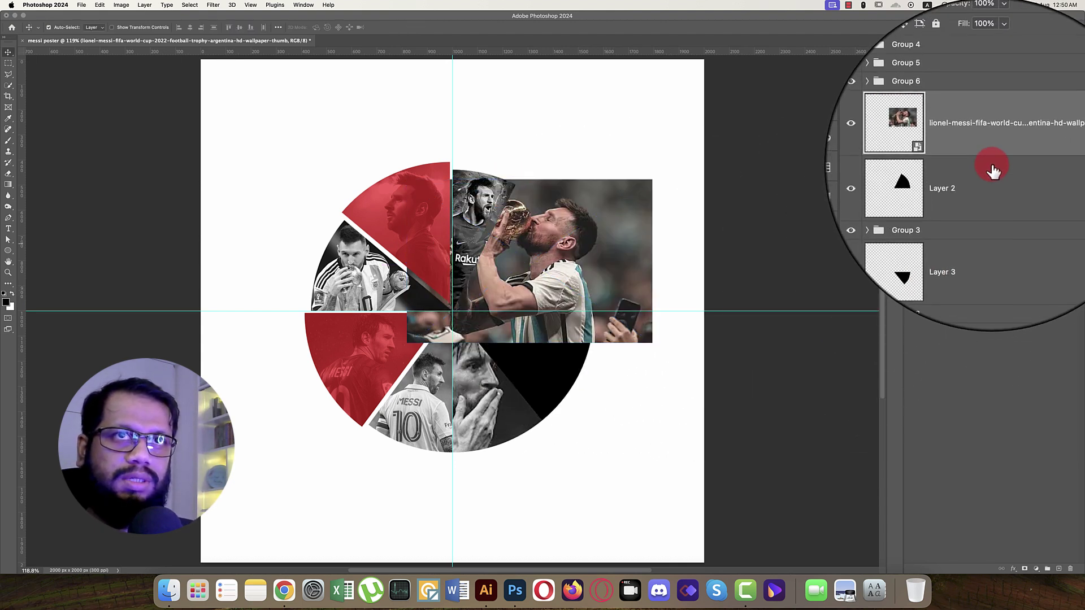
Step: Clip the trophy photo to Layer 2, set Saturation to -100, and group them as Group 7
alt+click(993, 156)
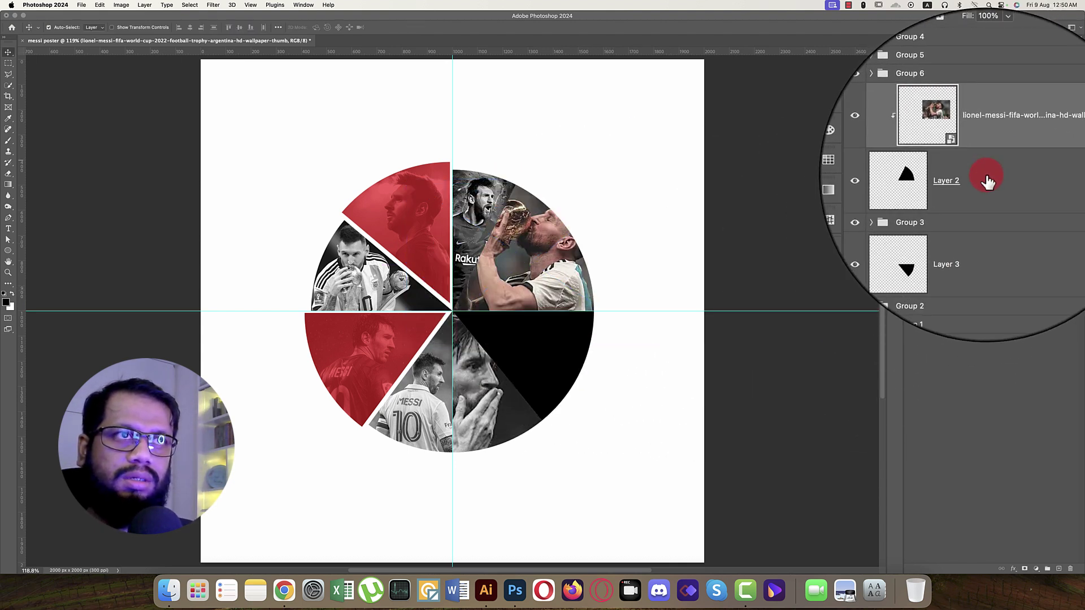
key(super+u)
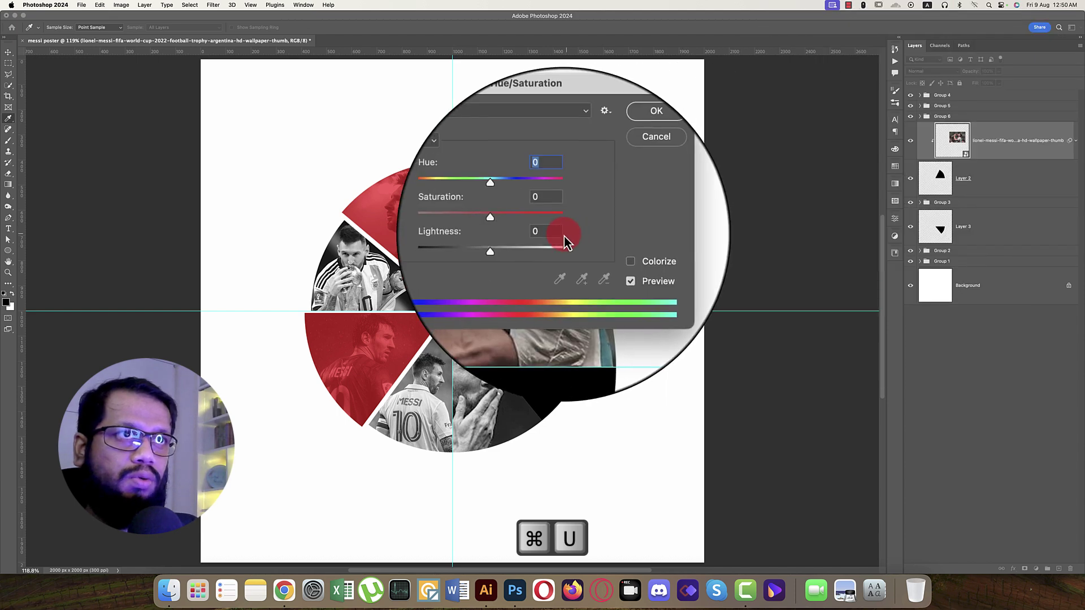
drag(544, 232, 421, 233)
click(621, 158)
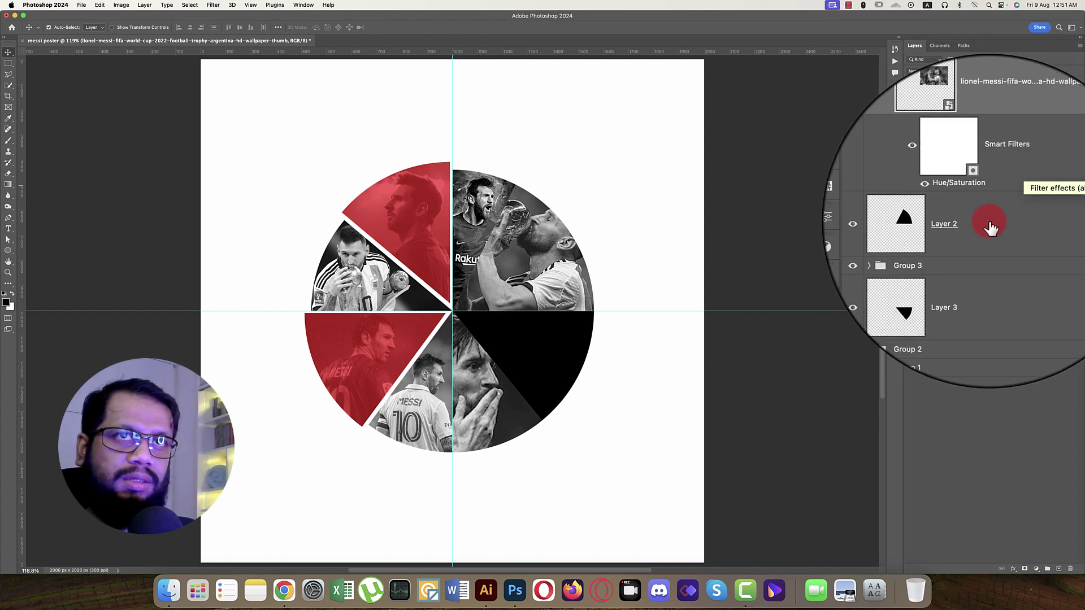
key(super+g)
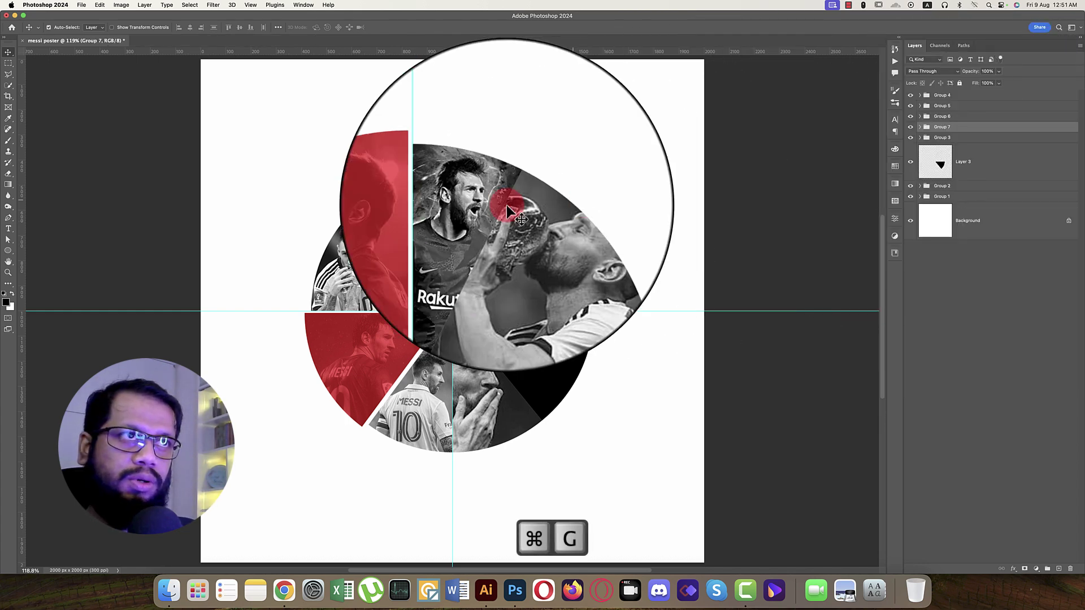
super+click(431, 219)
Step: Move red Color Fill 2 into Group 6 and clip it to the Barcelona-kit wedge
drag(970, 159, 1010, 279)
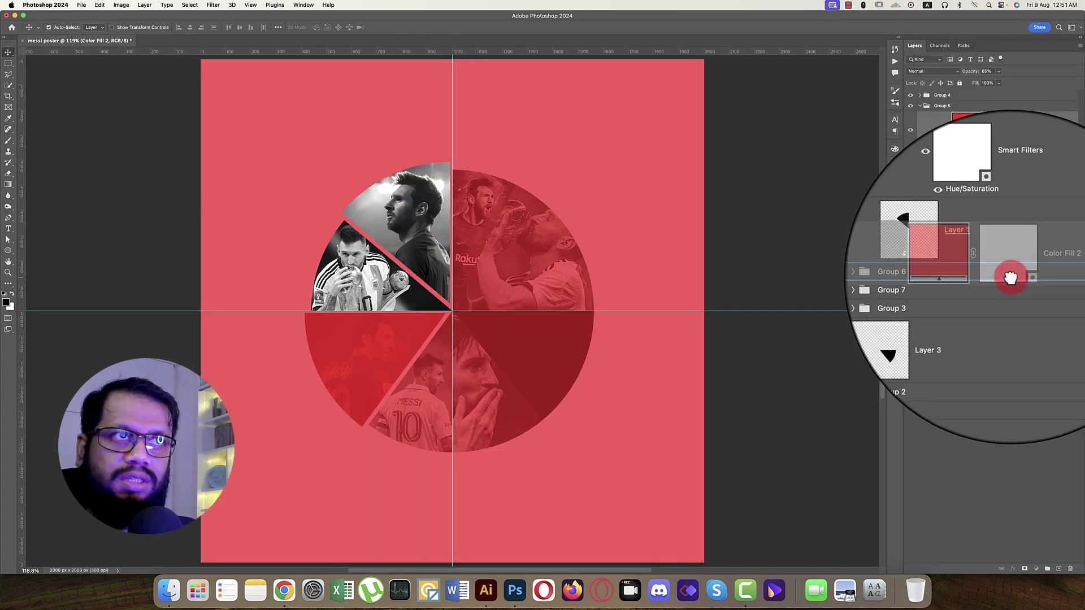
drag(1011, 277, 1012, 278)
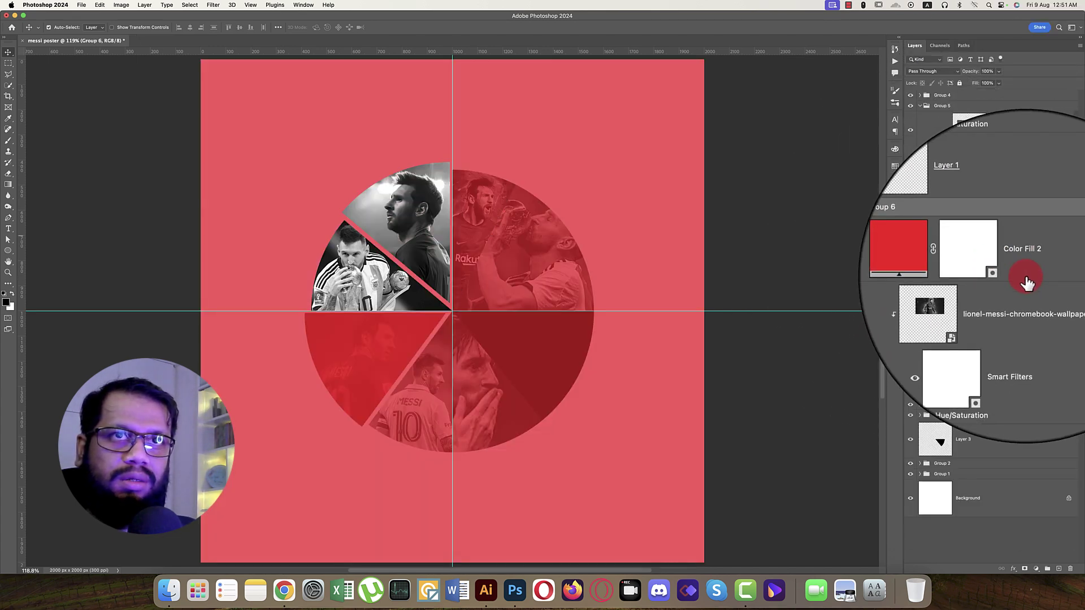
alt+click(1026, 277)
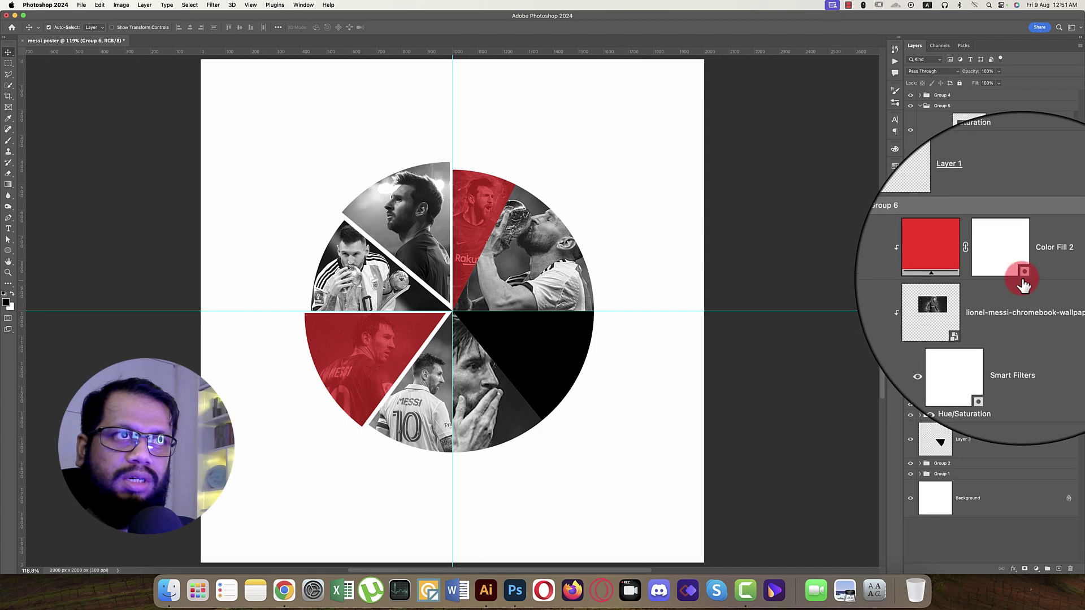
Step: Shift the Group 6 wedge left and down to open a gap
key(super+t)
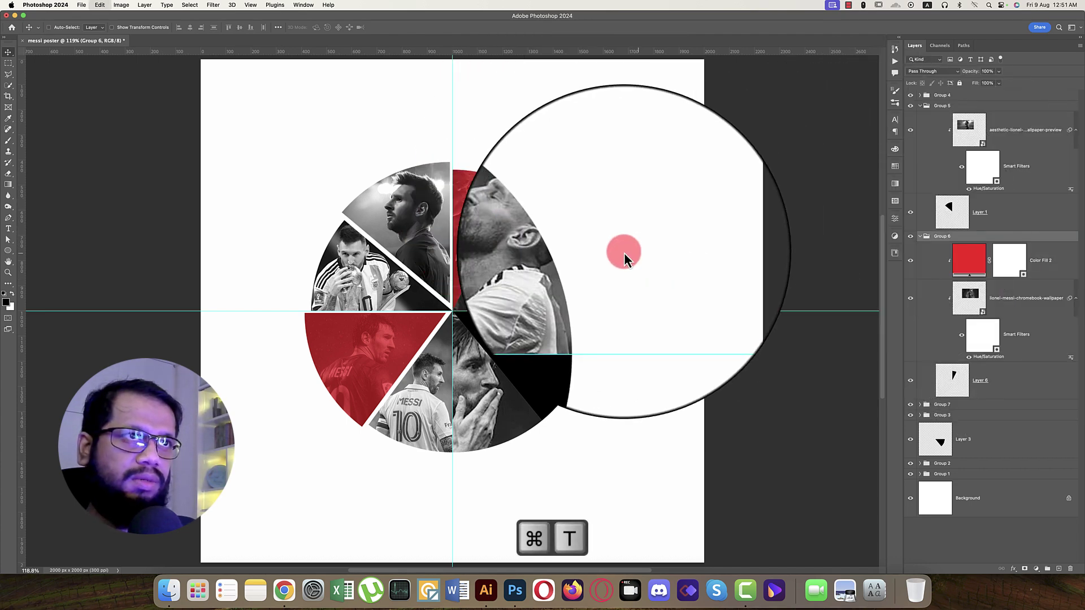
click(542, 237)
drag(484, 201, 417, 213)
key(Return)
Step: Nudge the Group 5 top-left wedges 10 px to the right
click(941, 105)
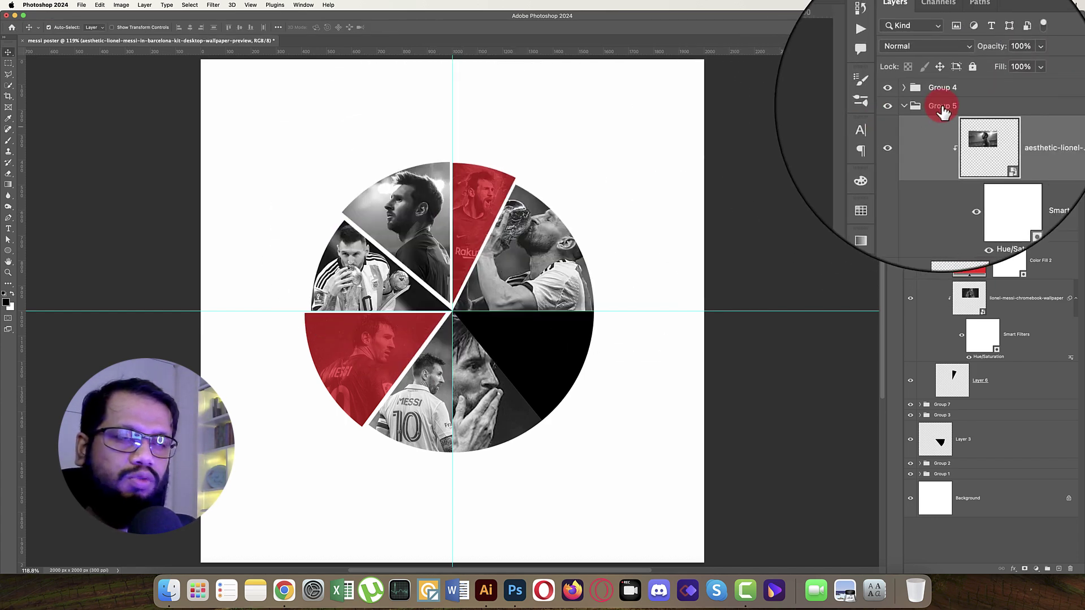
key(super+t)
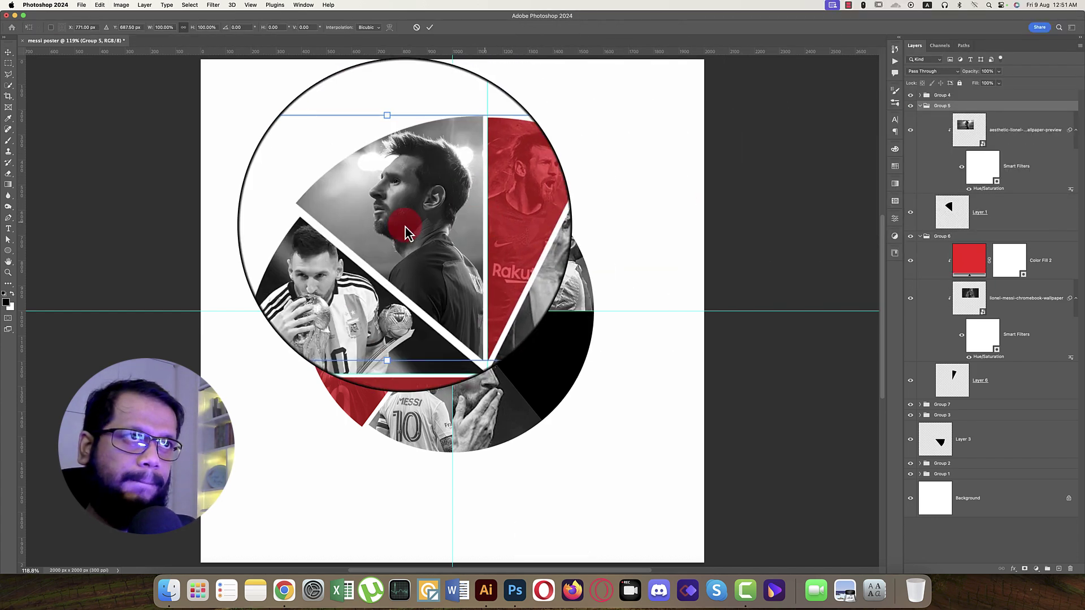
drag(397, 226, 394, 227)
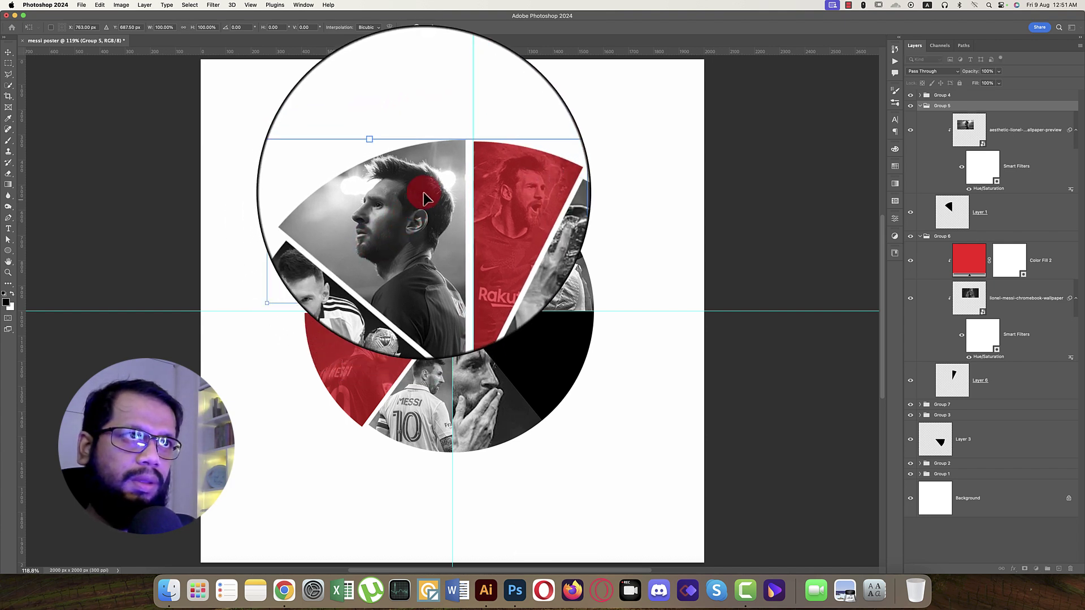
double_click(441, 194)
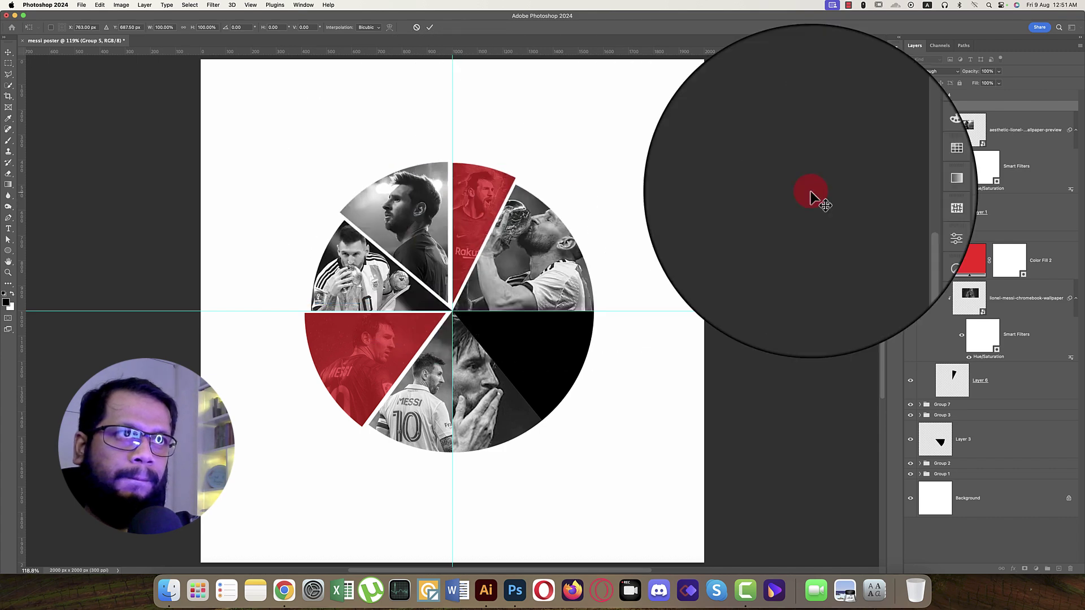
click(919, 108)
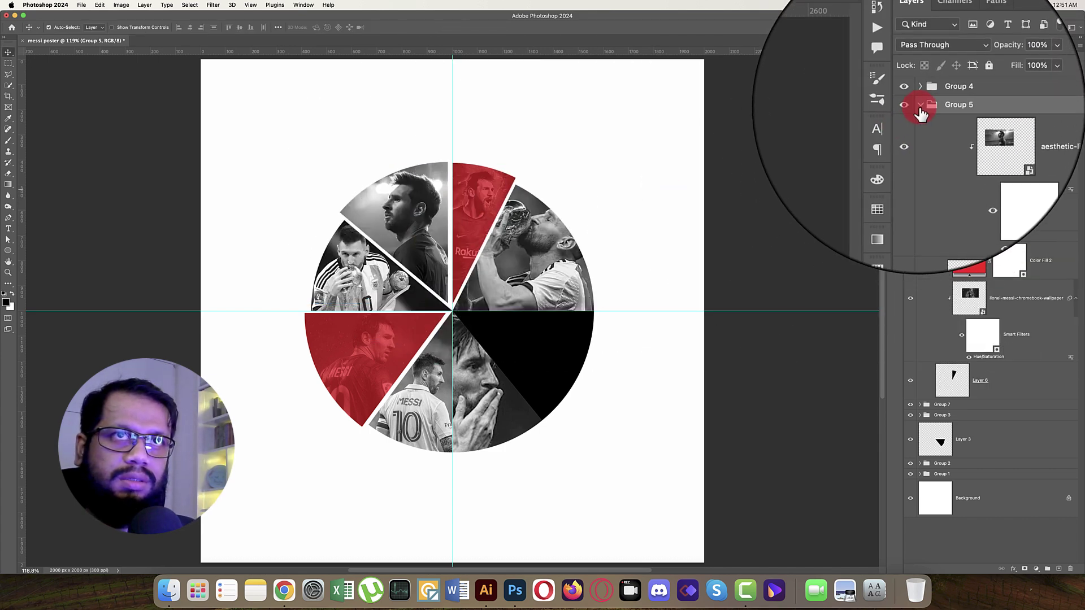
Step: Move the Group 6 wedge up 54 px to even the gaps
click(922, 116)
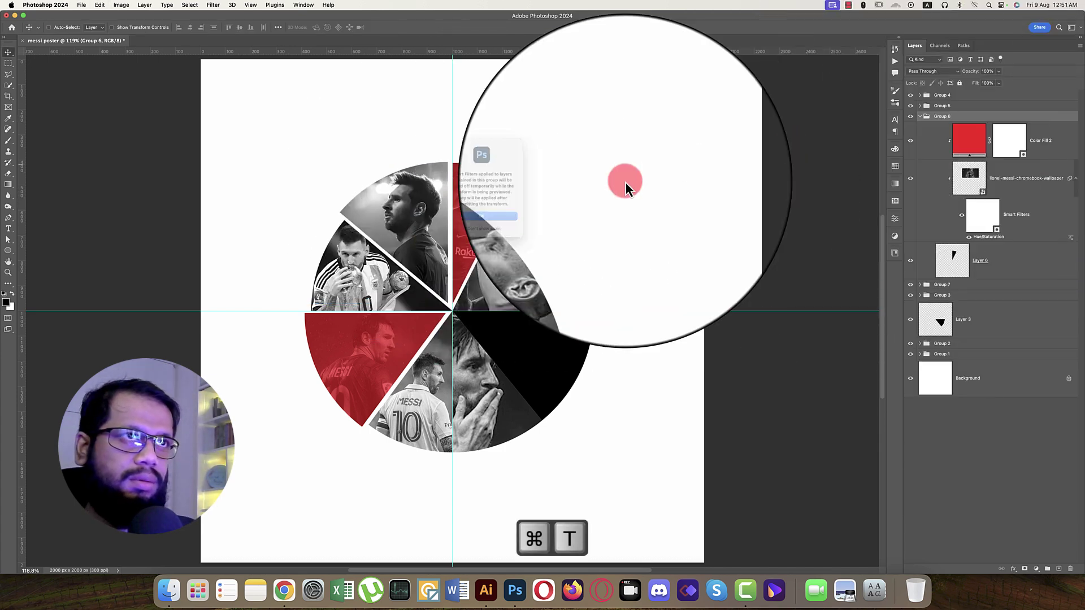
click(547, 219)
drag(487, 205, 481, 191)
click(430, 27)
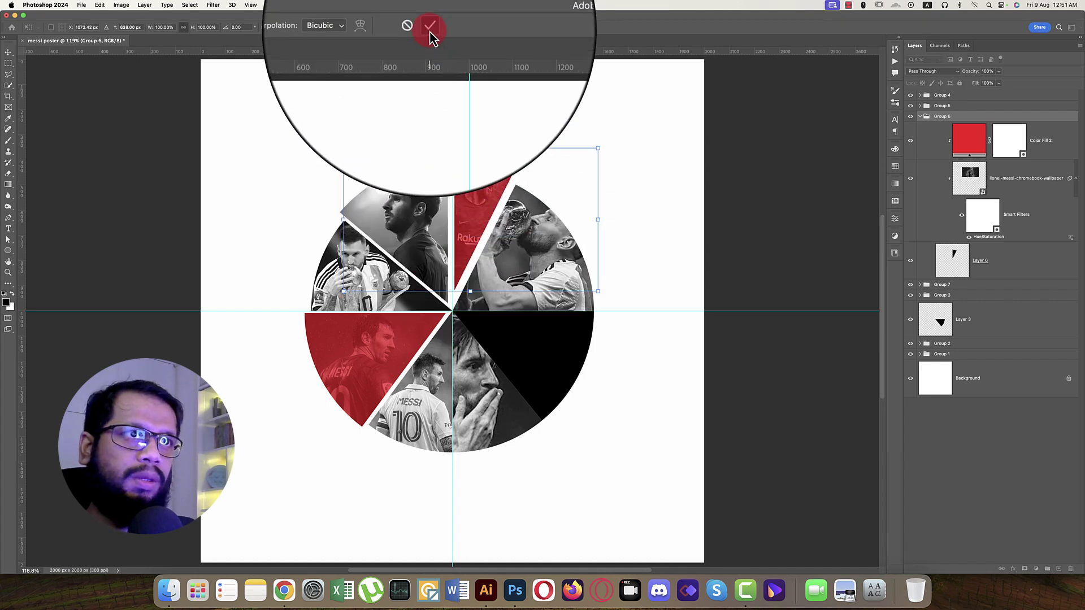
click(930, 317)
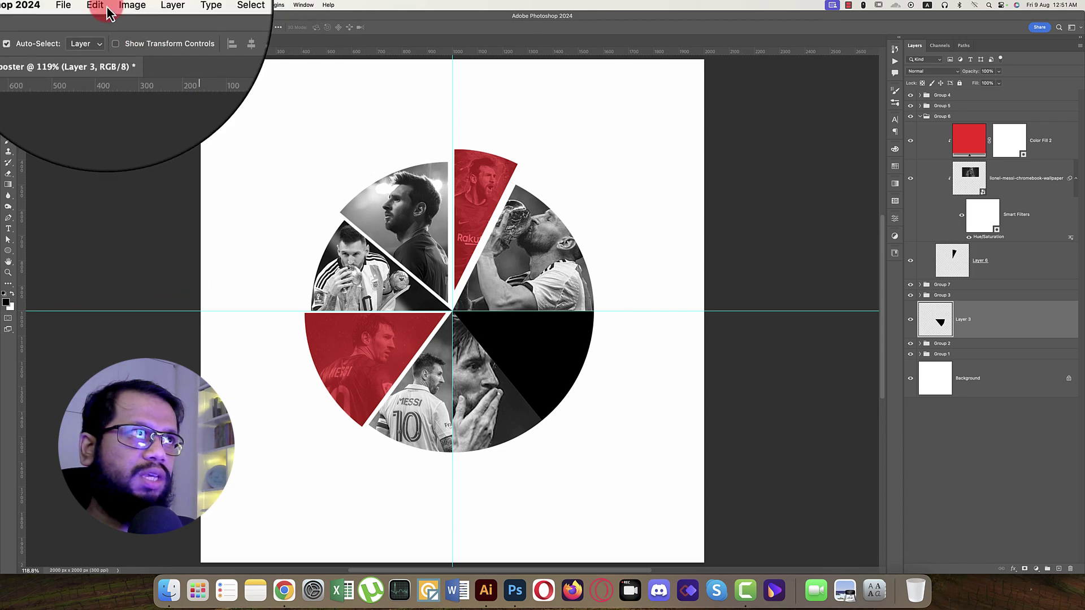
Step: Place the Messi Argentina portrait photo embedded over the lower-right wedge
click(79, 5)
click(105, 201)
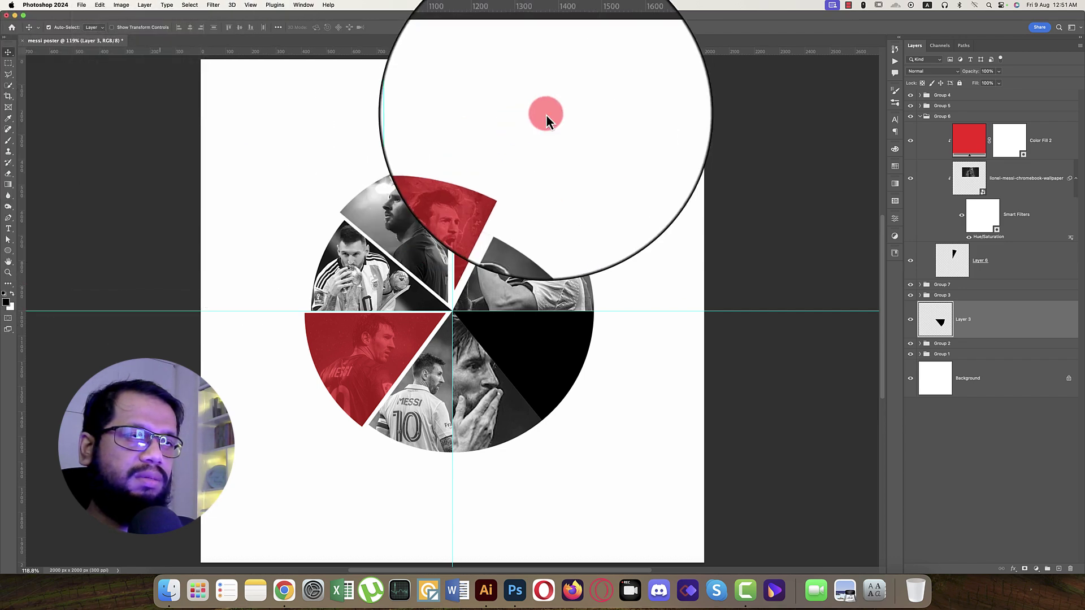
double_click(759, 122)
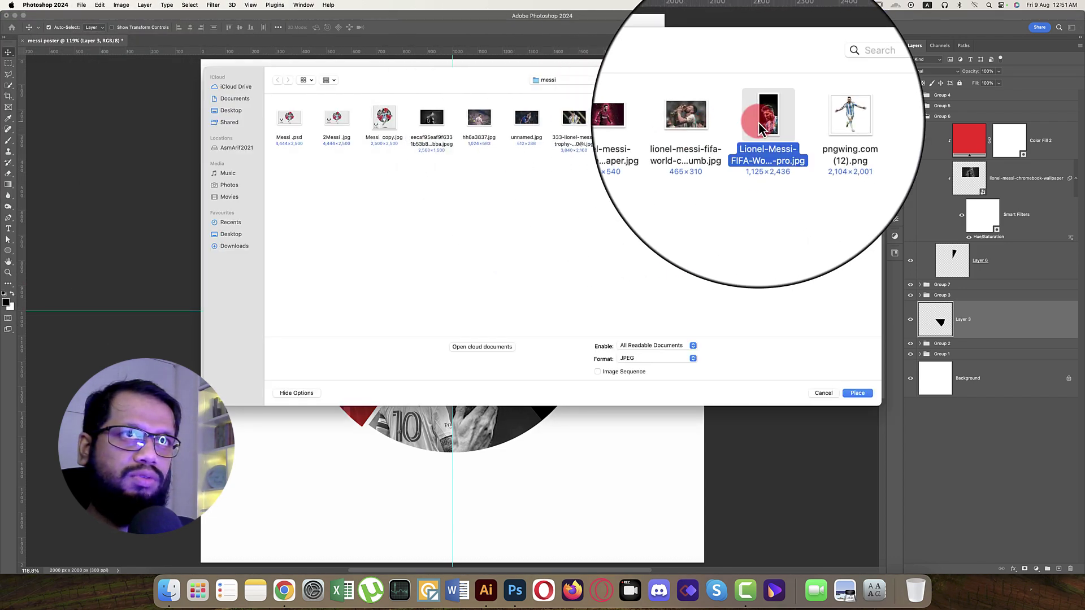
mouse_move(578, 336)
mouse_down()
mouse_move(571, 315)
mouse_move(622, 307)
mouse_move(645, 389)
mouse_move(628, 388)
mouse_move(625, 412)
mouse_move(627, 395)
mouse_move(700, 334)
mouse_move(613, 317)
mouse_move(571, 353)
mouse_up()
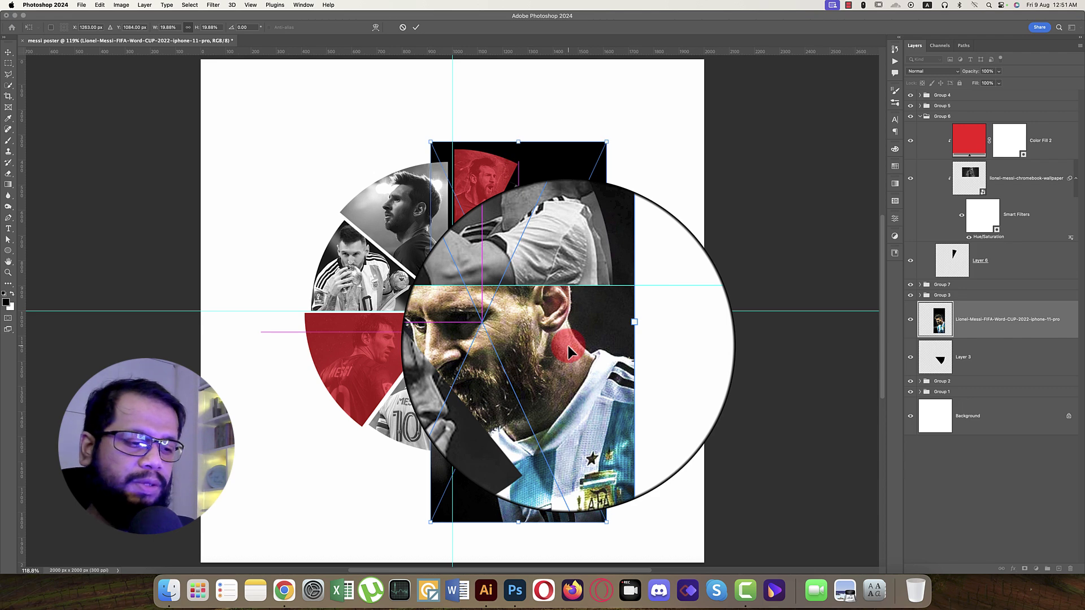
key(super+u)
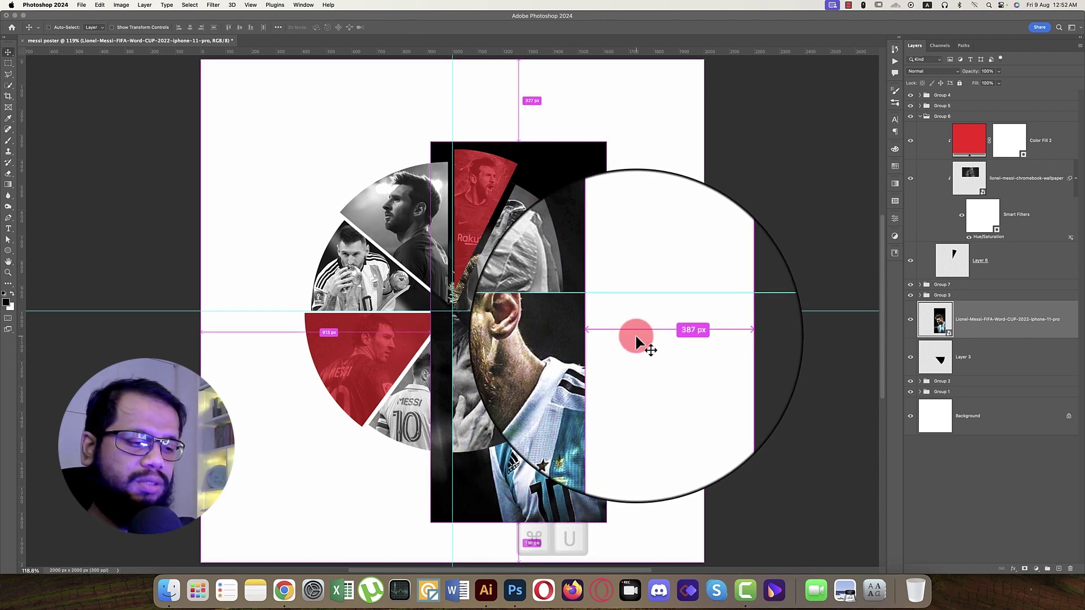
Step: Desaturate the portrait to black and white with Hue/Saturation
key(super+u)
drag(526, 219, 497, 225)
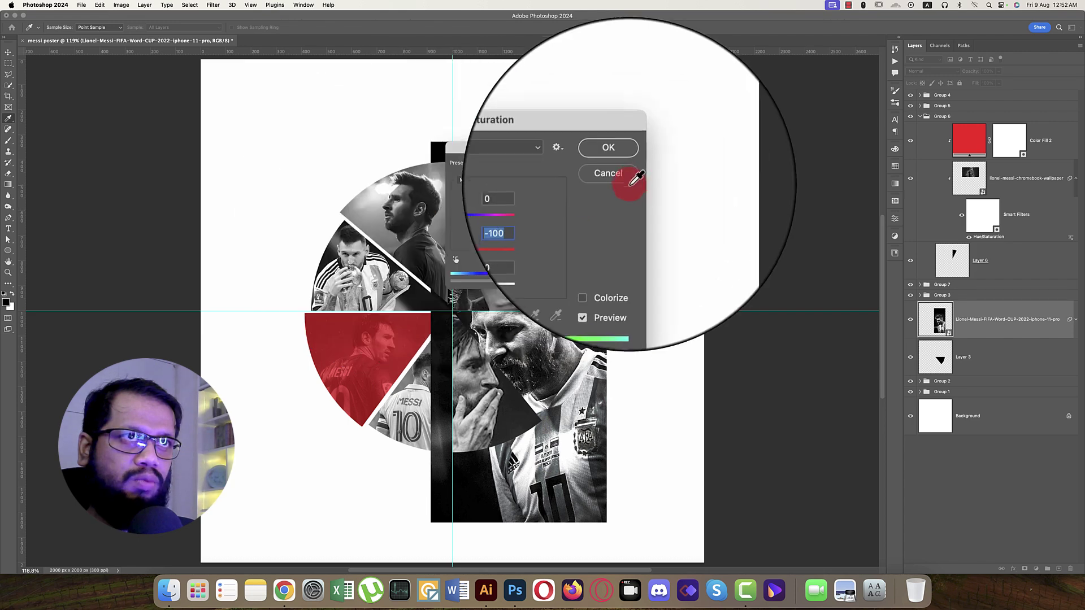
click(618, 163)
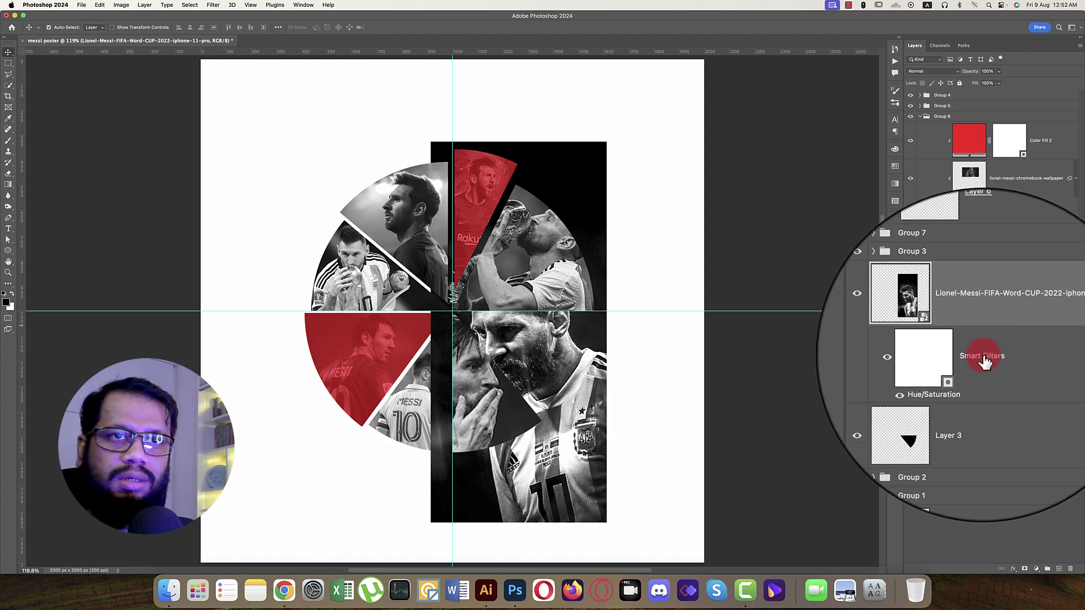
Step: Clip the Messi photo to Layer 3 and clip a Color Fill 2 copy above it for red
alt+click(985, 379)
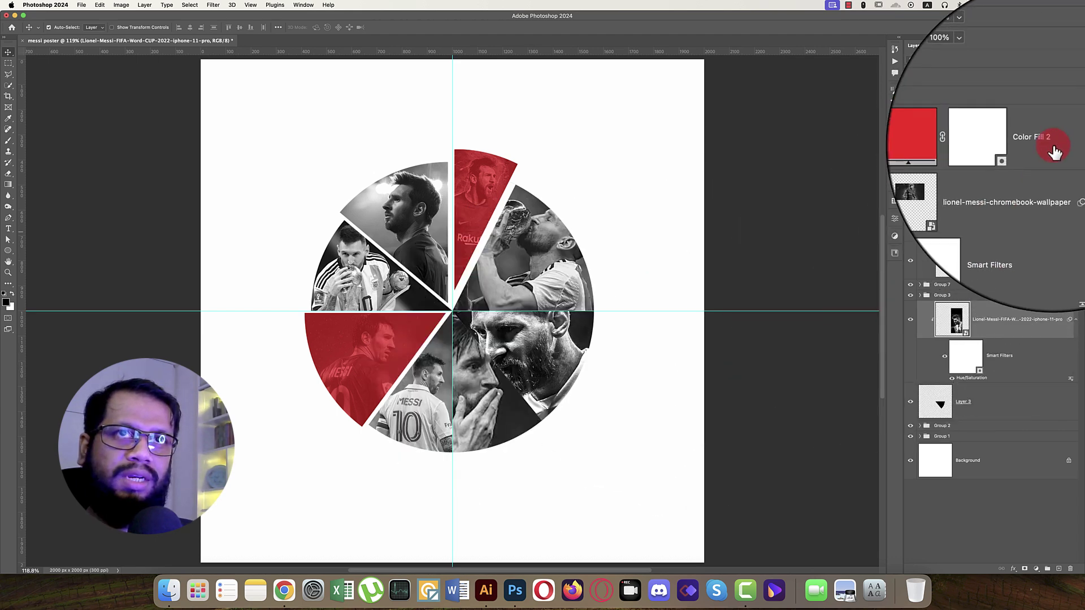
drag(1040, 298, 1040, 303)
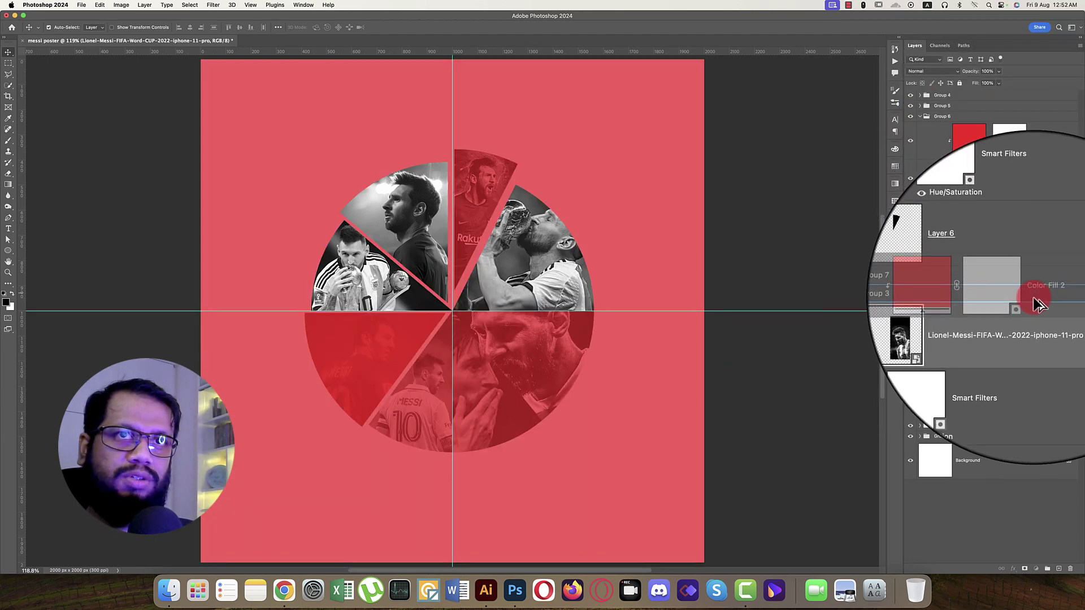
alt+click(1007, 416)
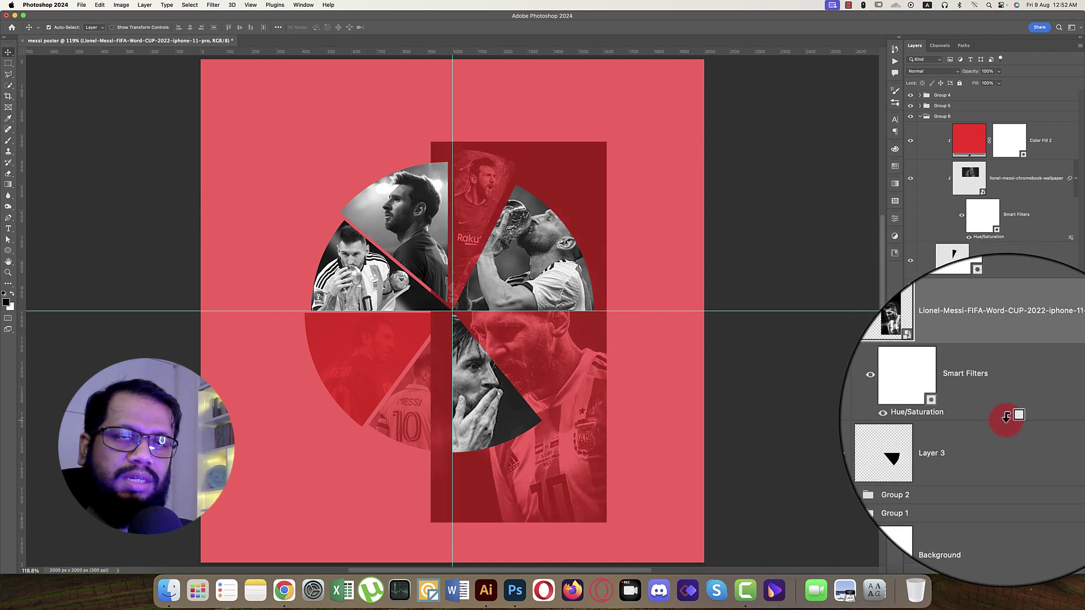
key(super+z)
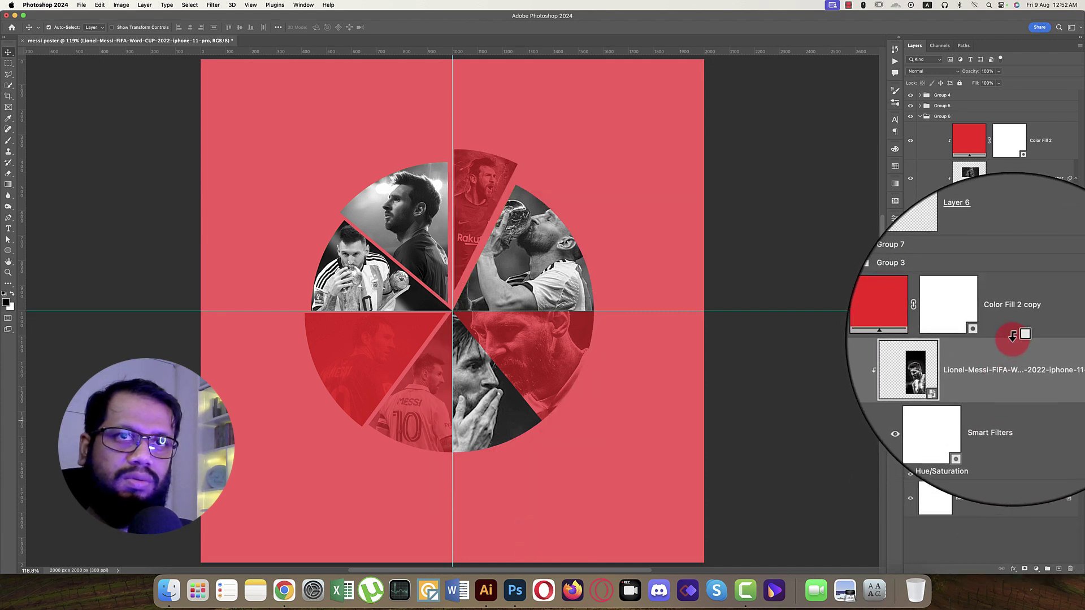
alt+click(1013, 334)
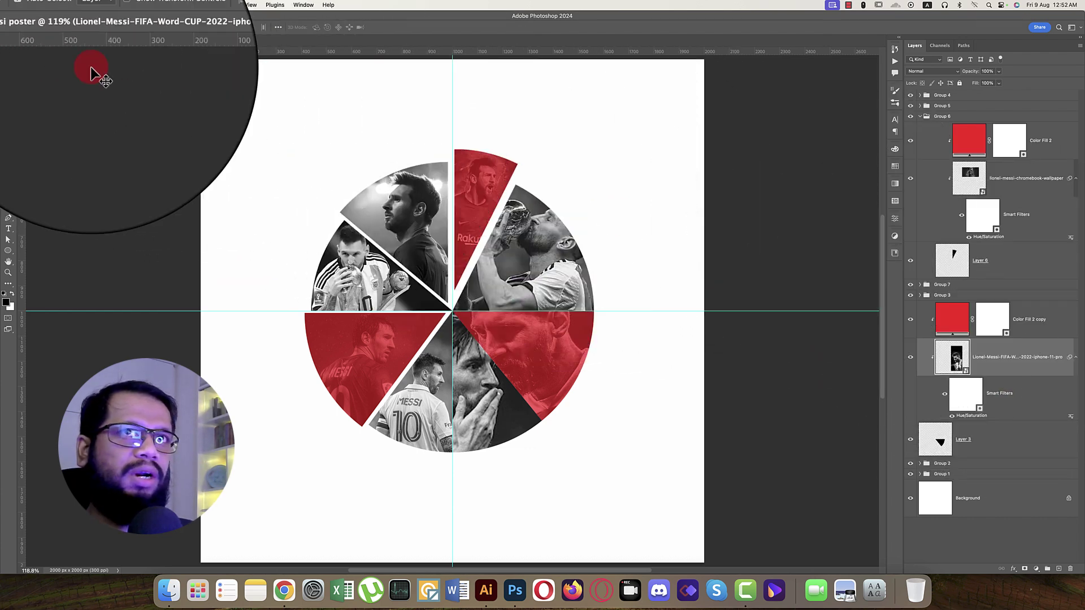
click(920, 117)
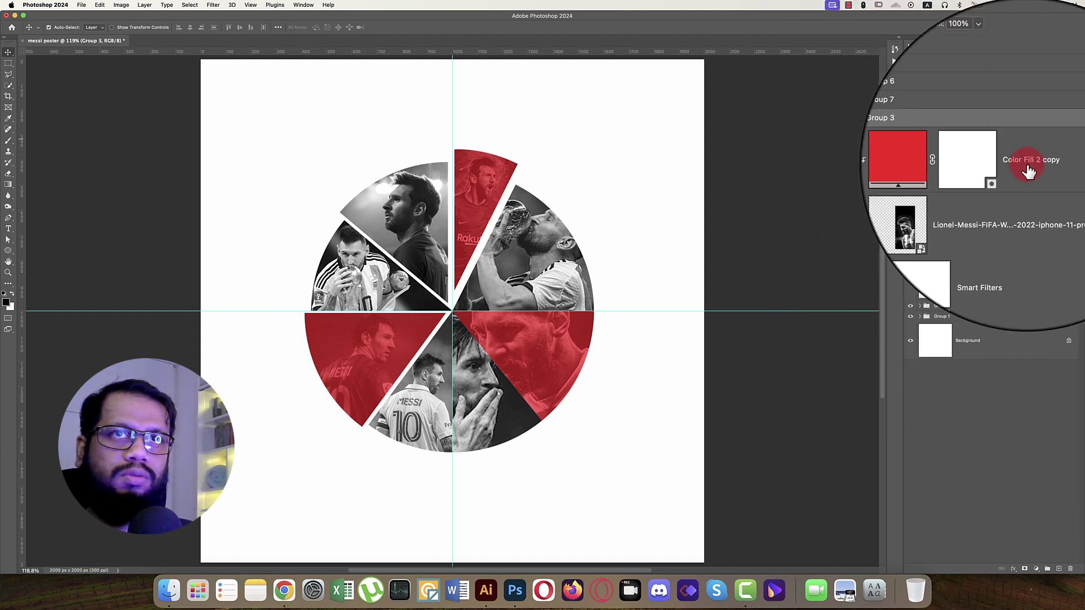
Step: Group all wedge groups into PHOTO COLLAGE and move the collage up the page
key(super+g)
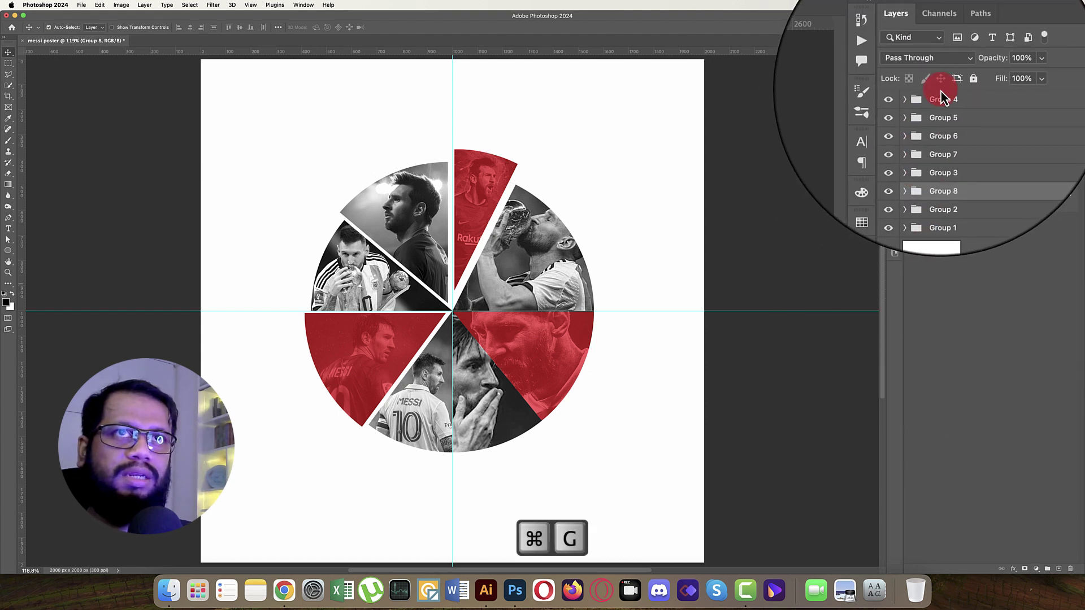
shift+click(955, 171)
key(super+g)
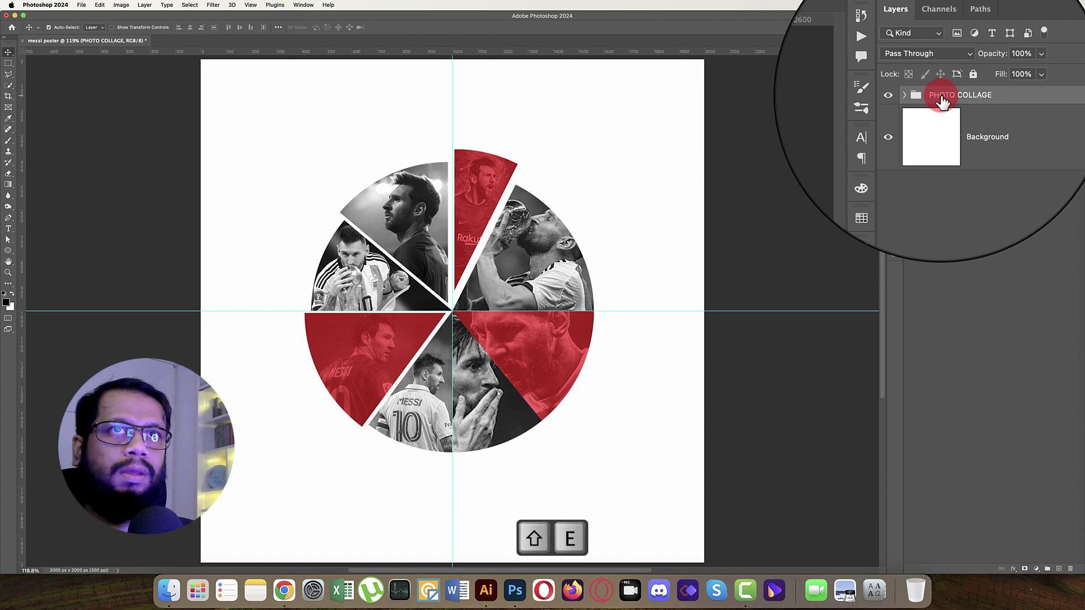
key(super+t)
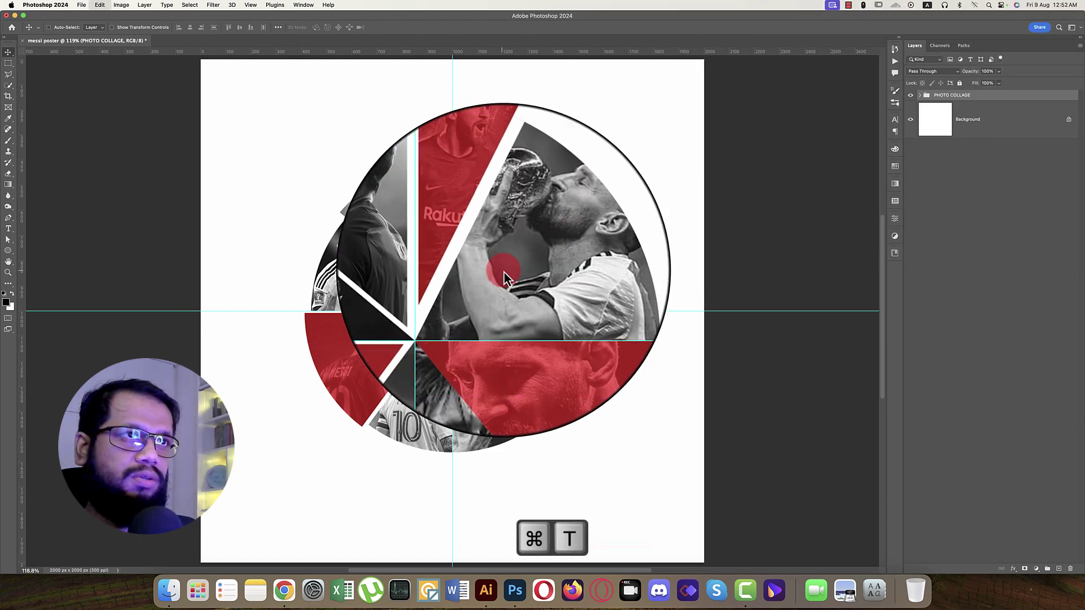
click(554, 225)
drag(498, 392, 558, 287)
key(Return)
Step: Shift the Group 8 lower-right wedge slightly outward
click(961, 159)
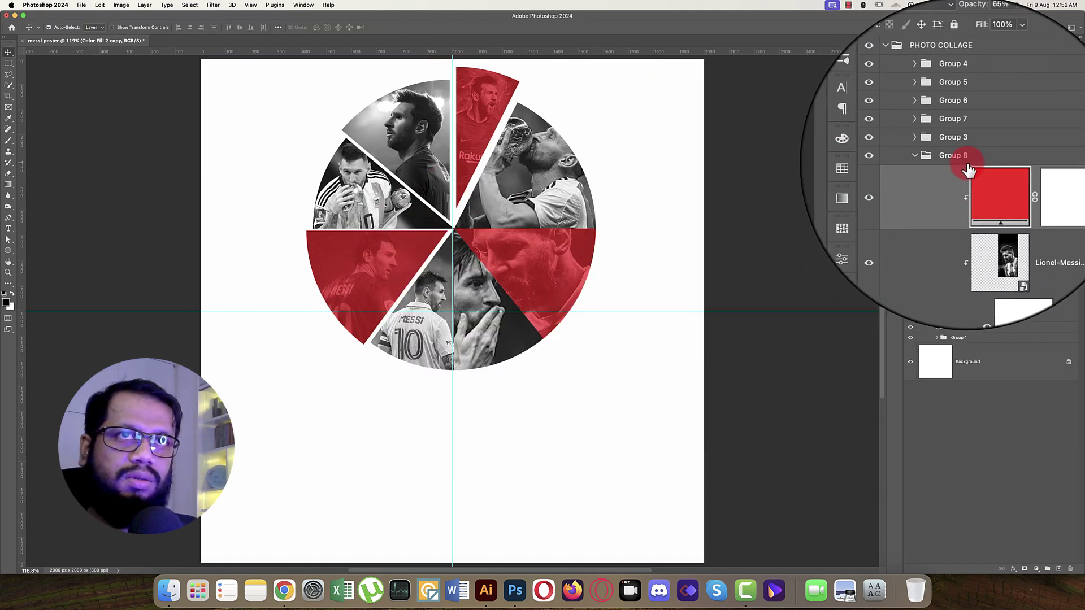
key(super+t)
click(554, 221)
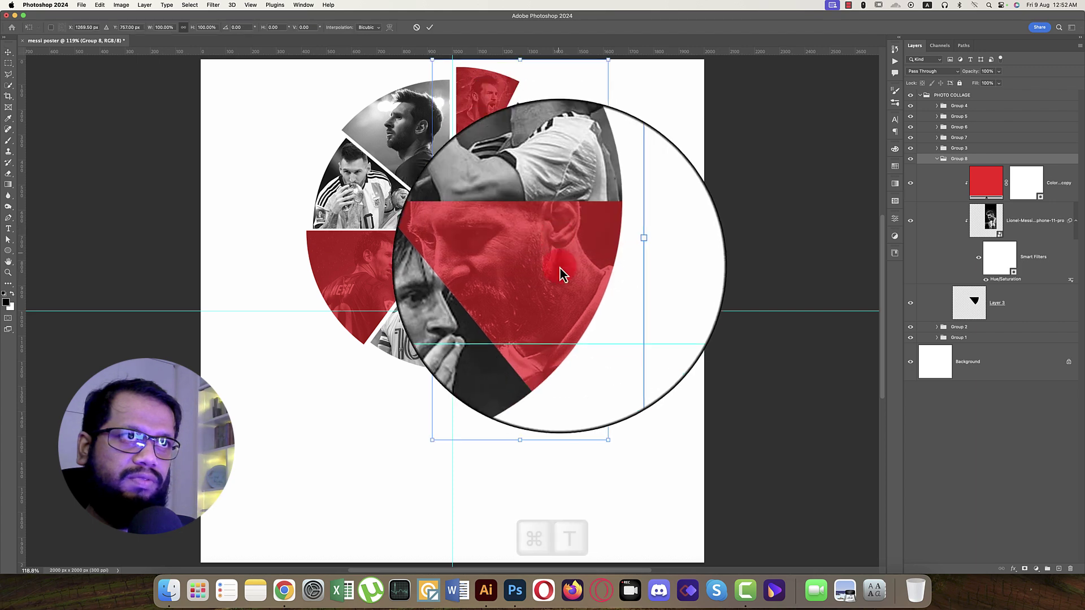
mouse_move(561, 273)
mouse_down()
mouse_move(569, 286)
mouse_move(569, 276)
mouse_up()
click(429, 28)
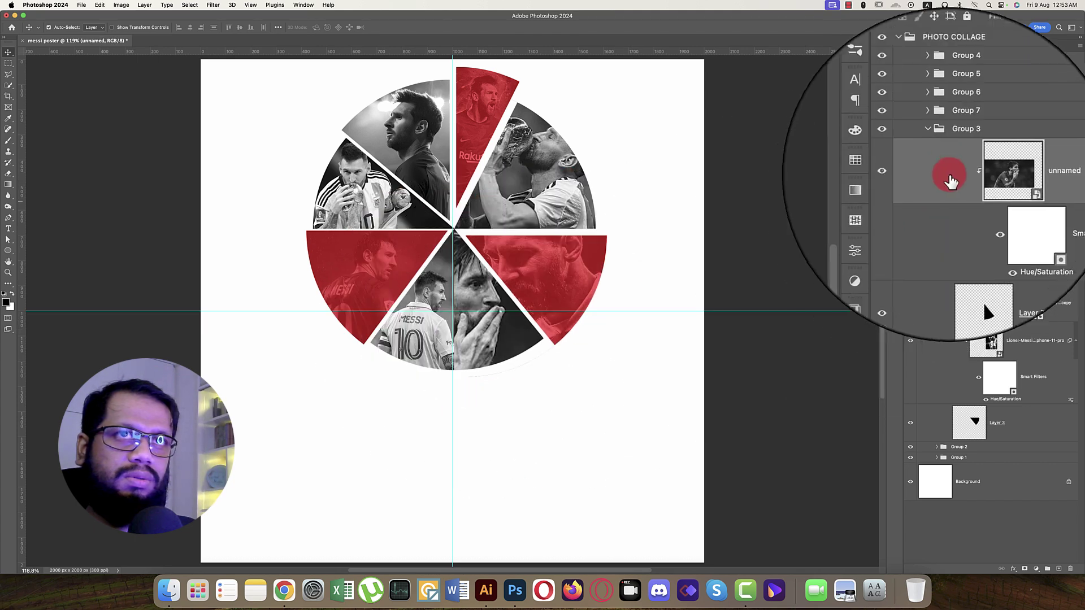
Step: Reposition the Group 3 wedge with a fine rightward nudge to leave a white gap
click(945, 149)
key(super+t)
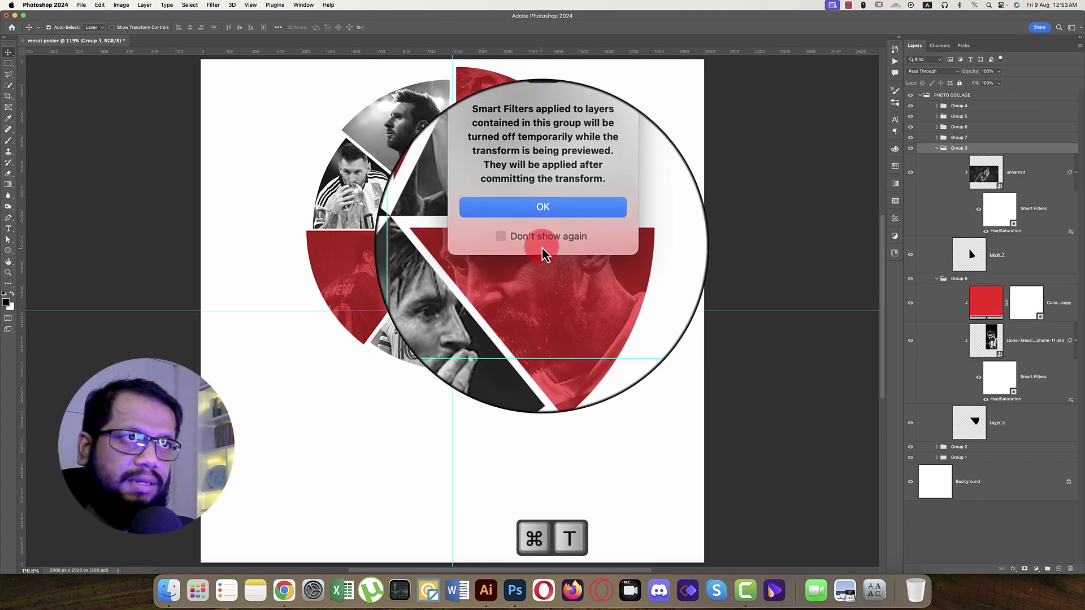
drag(542, 248, 484, 351)
key(shift+Right)
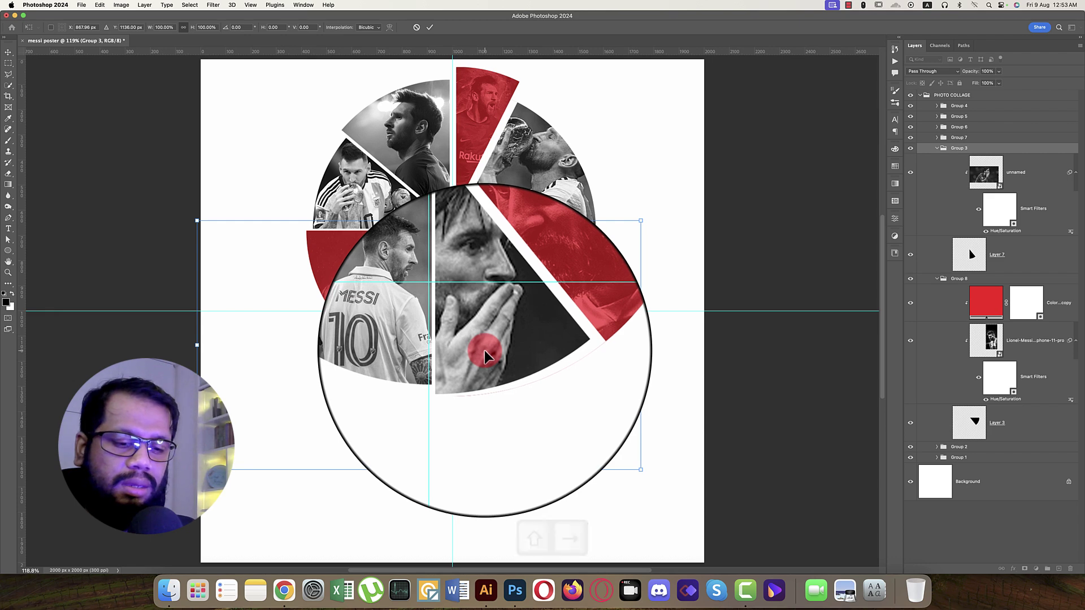
key(Return)
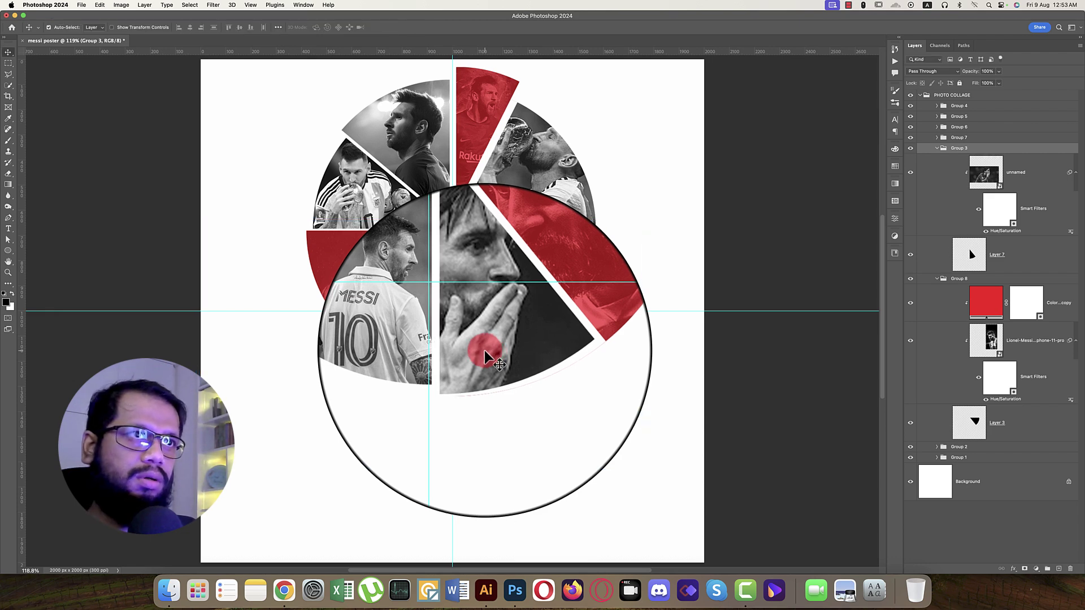
drag(484, 350, 477, 241)
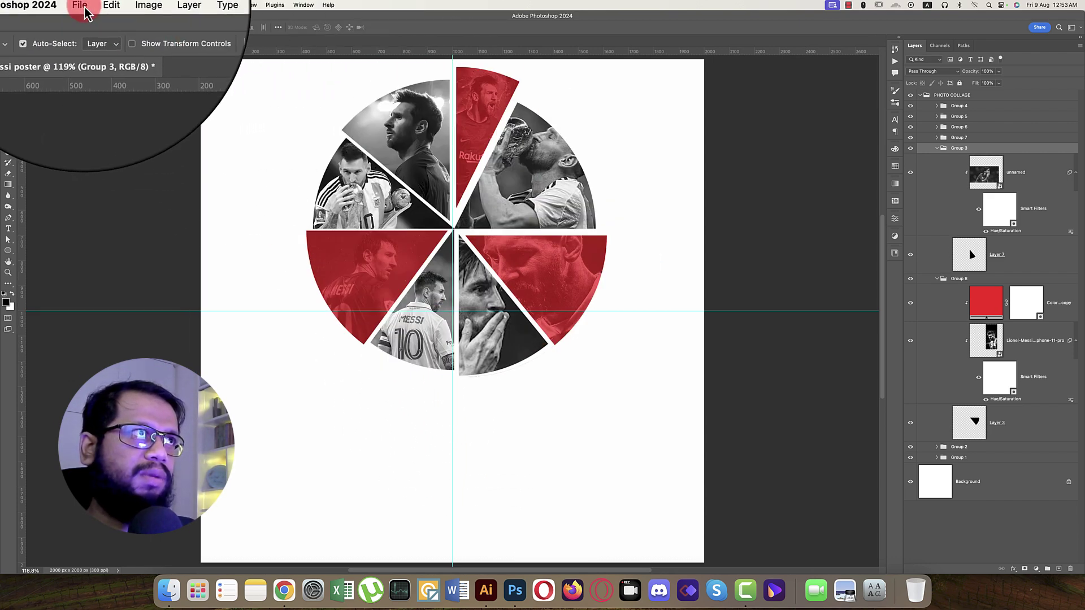
Step: Collapse and select the PHOTO COLLAGE group, toggling its visibility to check the background
click(82, 4)
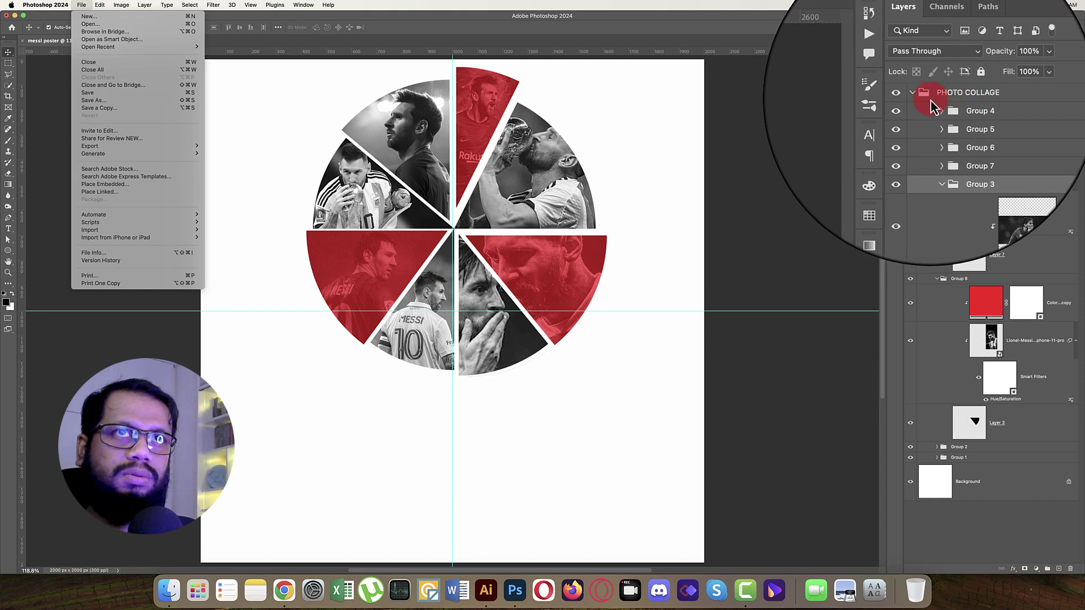
click(920, 96)
click(920, 96)
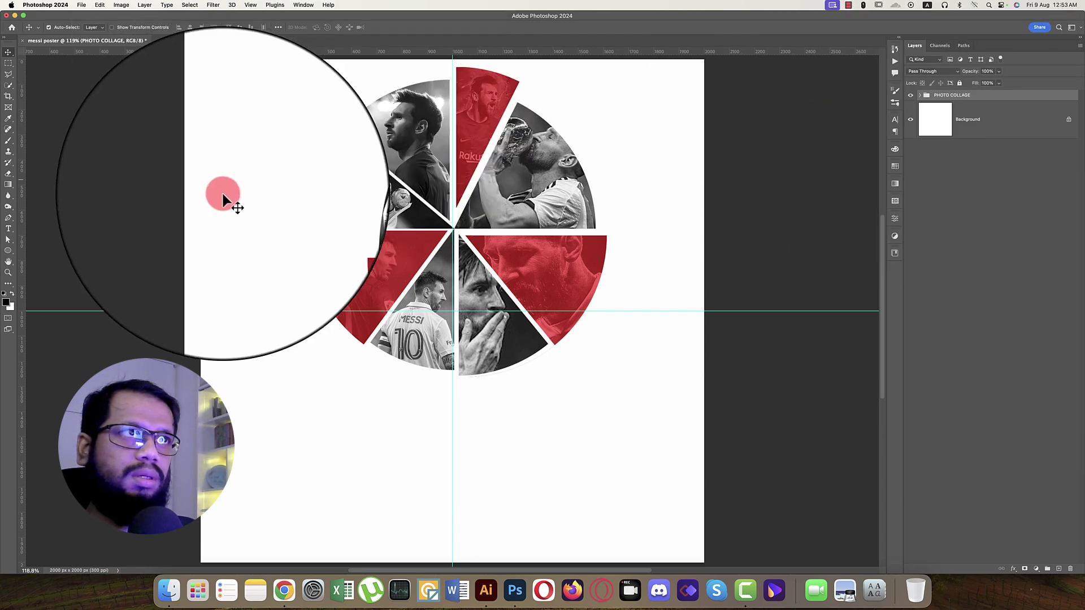
click(930, 102)
click(921, 97)
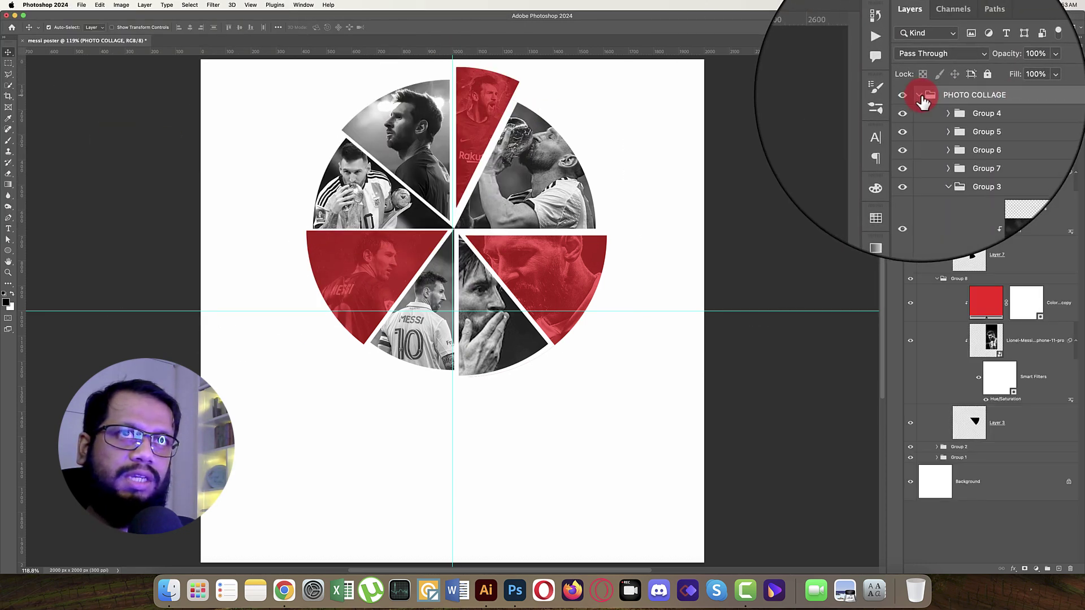
click(911, 97)
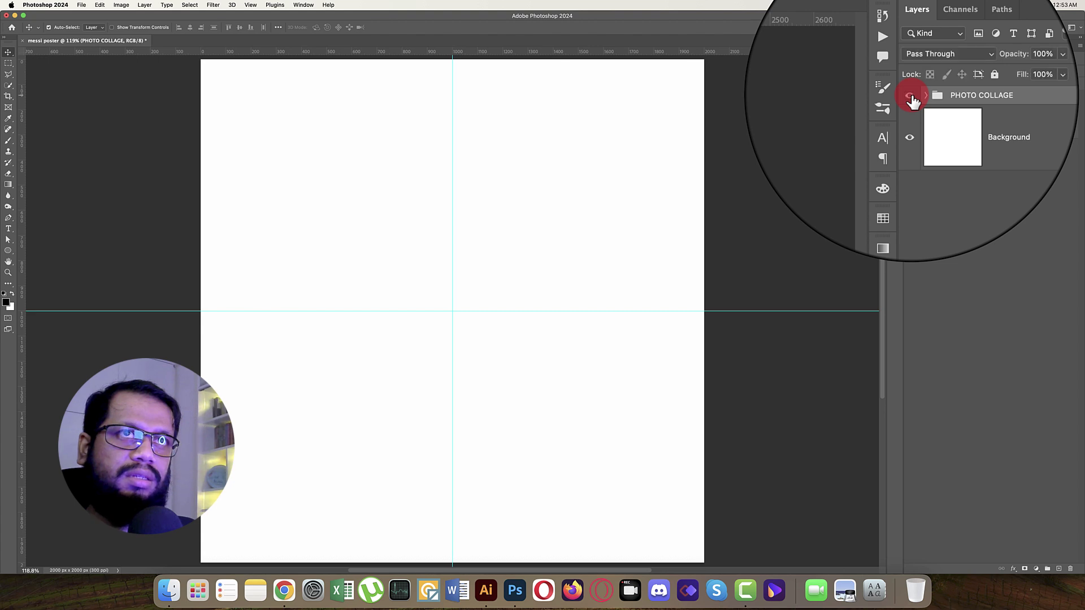
click(911, 98)
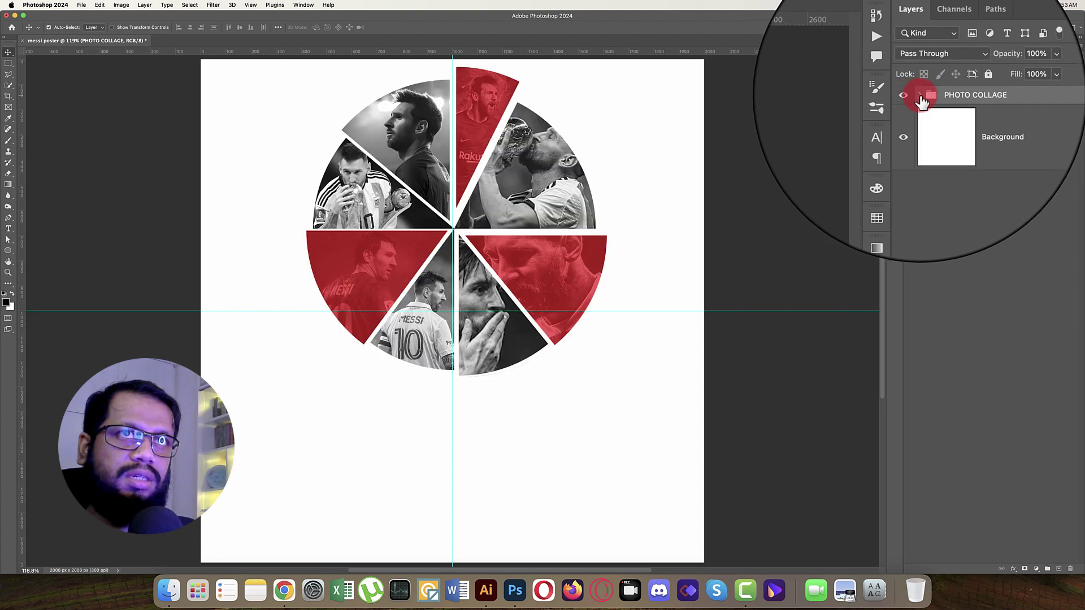
Step: Place pngwing.com (12).png as the Messi cut-out, moved down and scaled slightly smaller
click(96, 9)
mouse_move(81, 6)
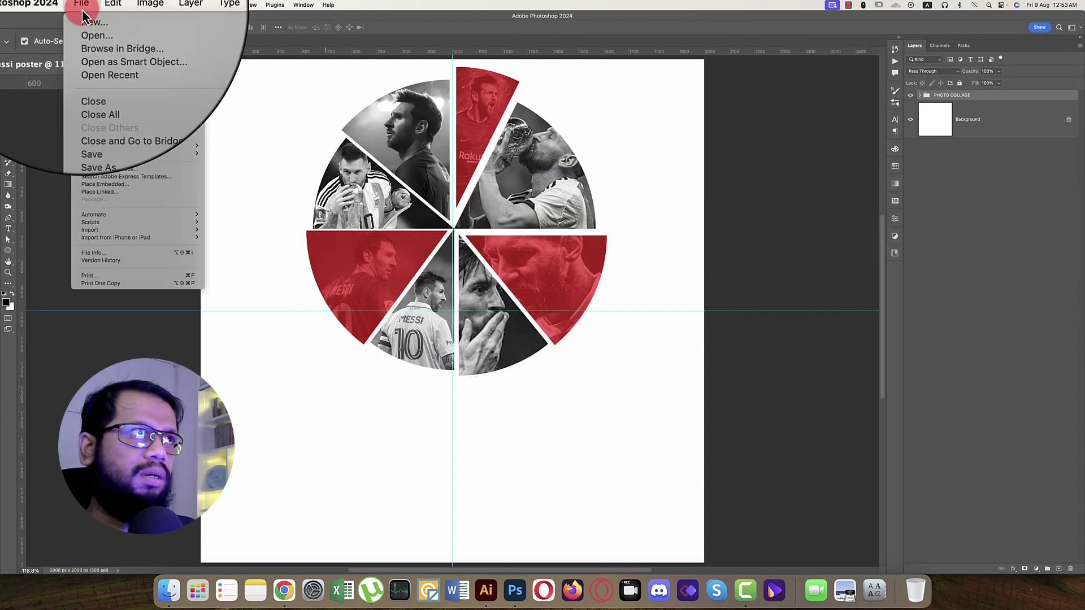
click(94, 189)
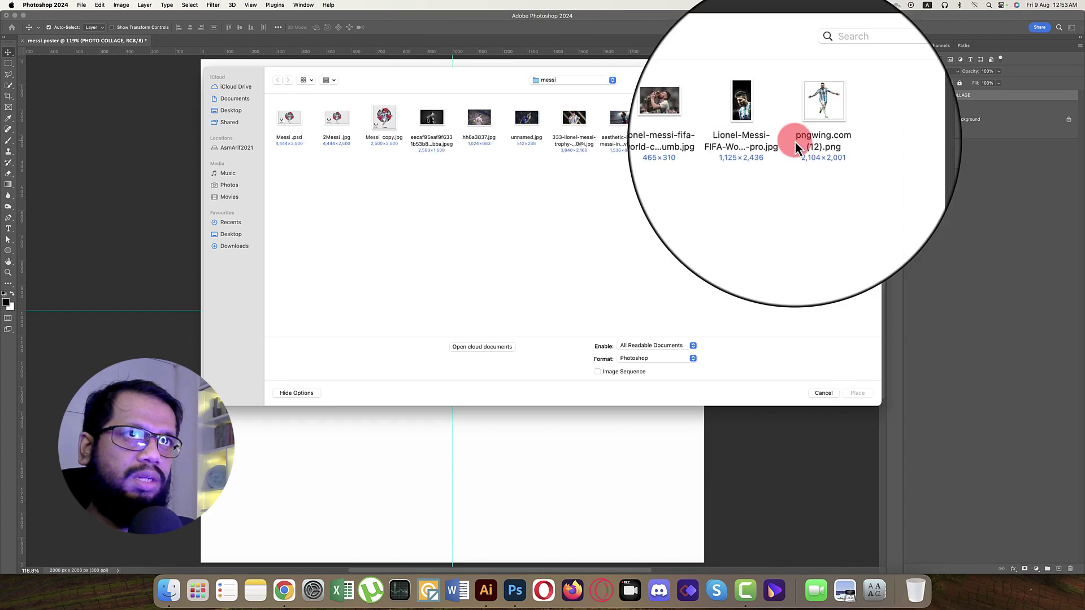
click(812, 121)
key(Return)
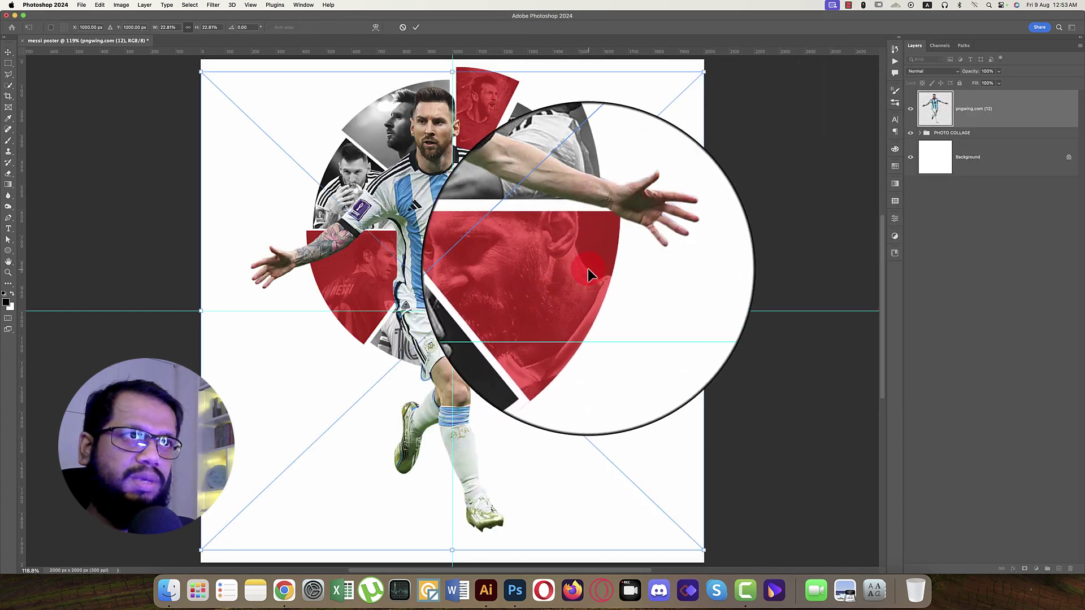
drag(457, 210, 452, 231)
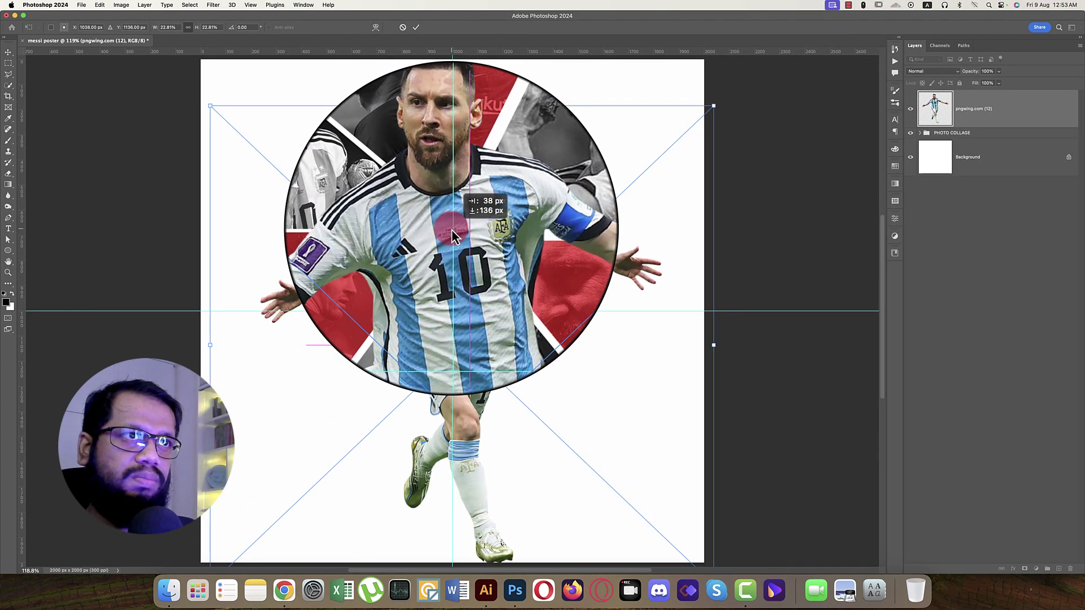
drag(714, 344, 706, 344)
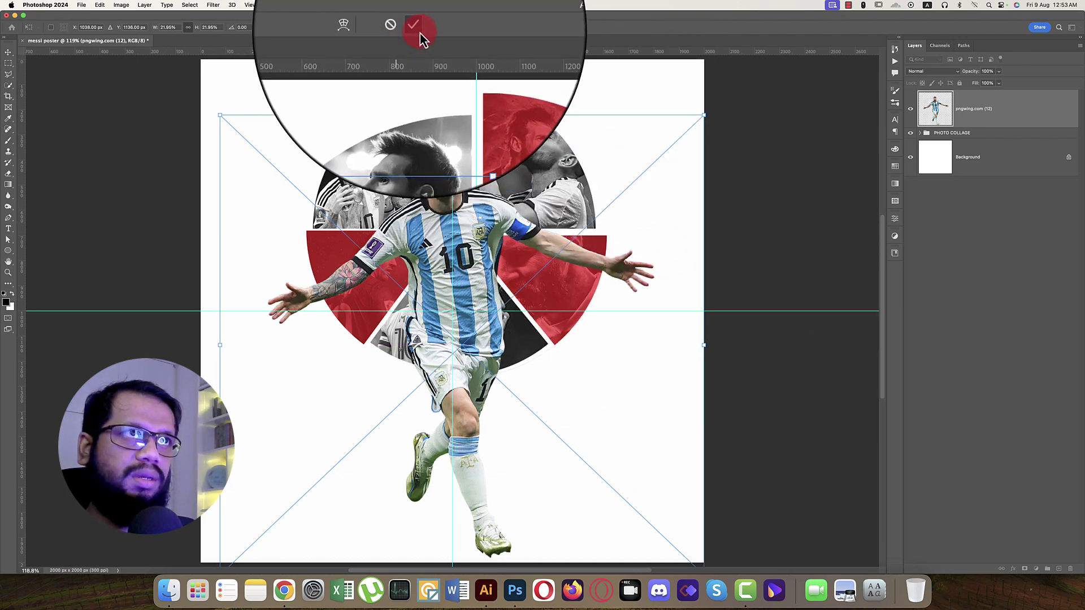
click(411, 28)
Step: Copy the Messi logo image from the Chrome search results
click(82, 5)
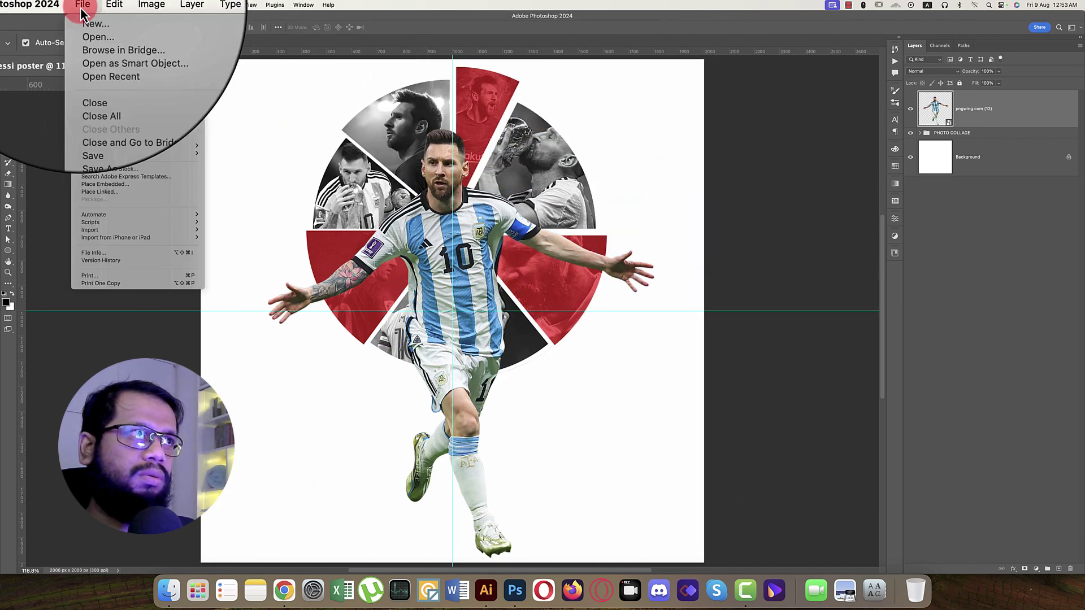
click(361, 380)
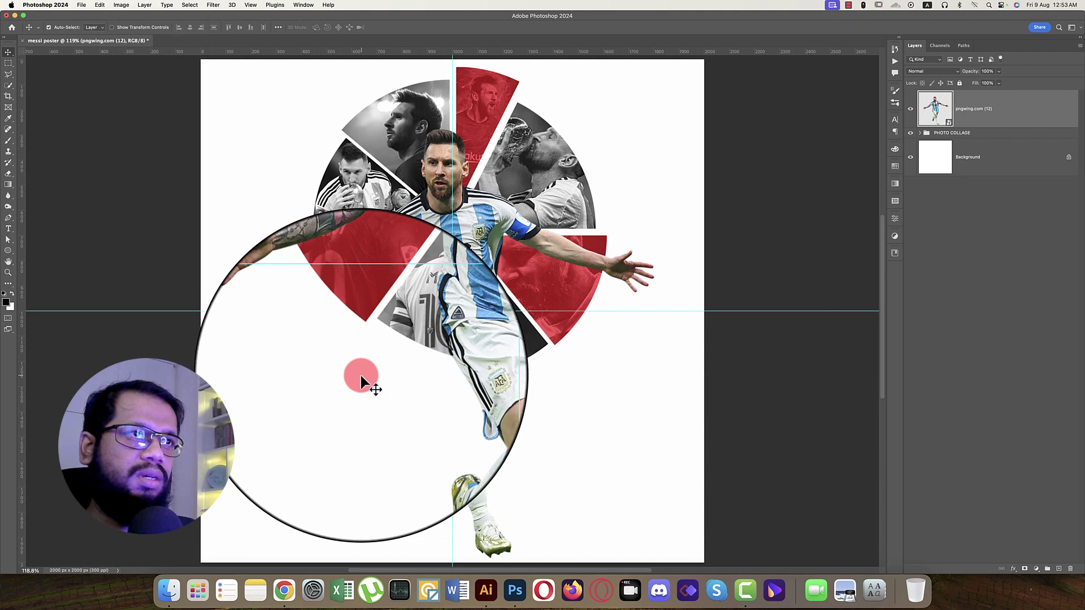
key(ctrl+Up)
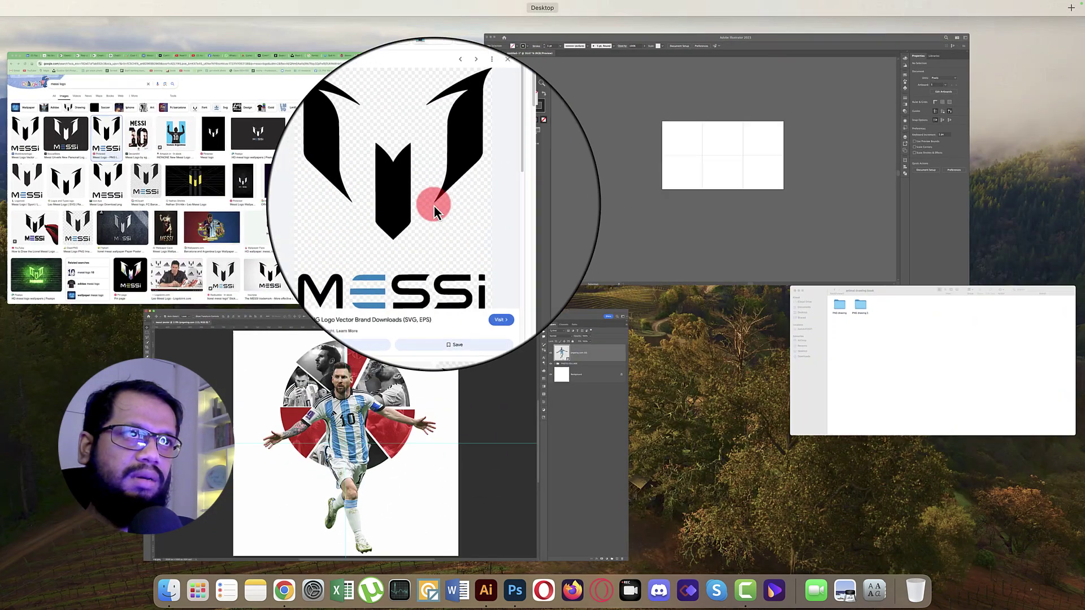
click(434, 206)
right_click(816, 242)
click(817, 282)
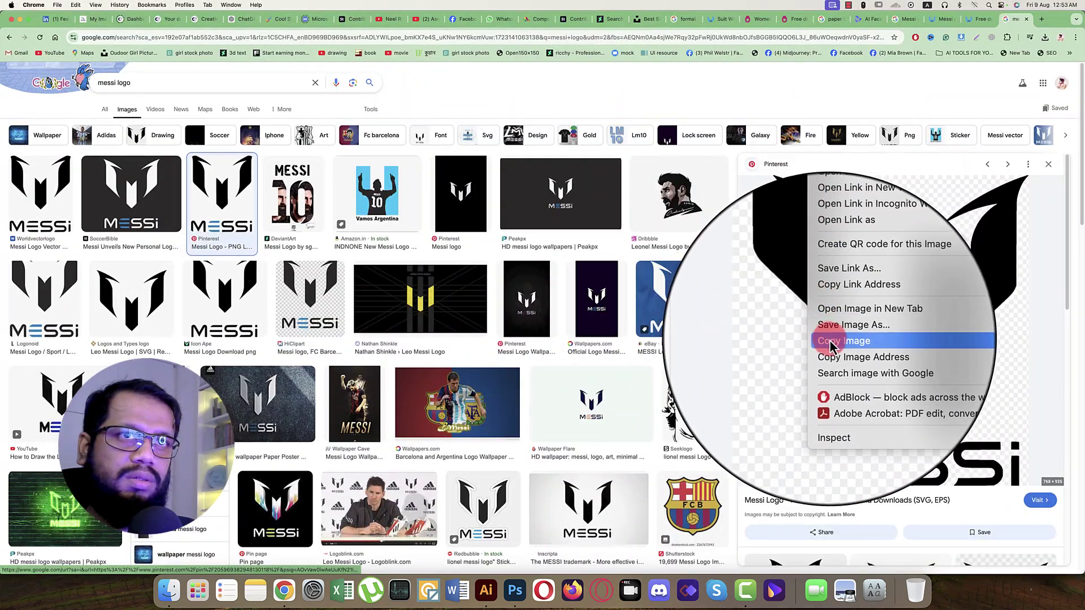
click(515, 591)
Step: Paste the Messi logo as Layer 9, scaled down into the bottom-left corner
key(super+v)
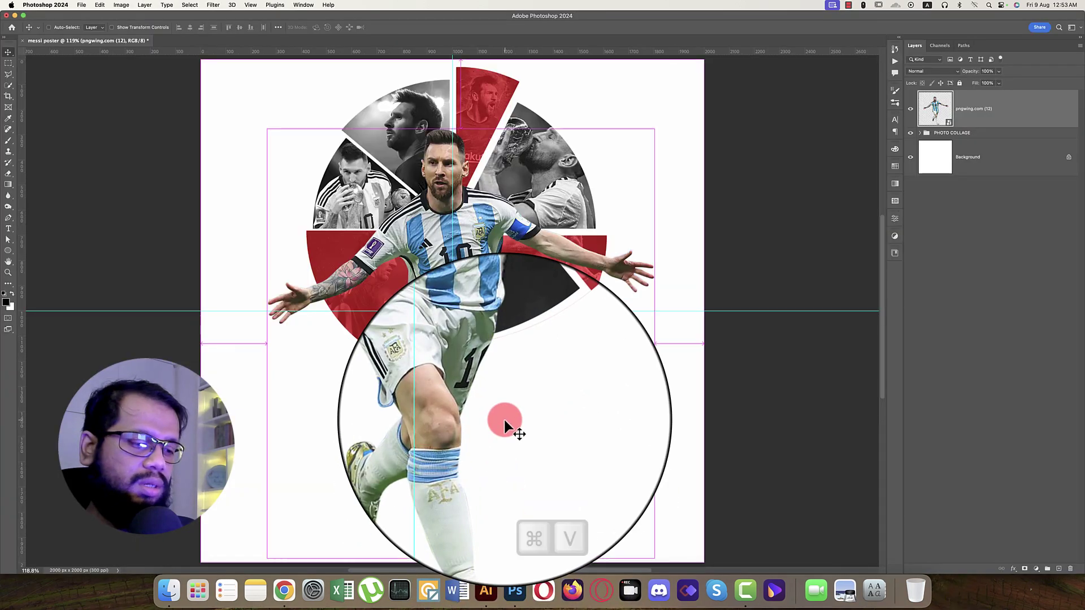
key(super+t)
drag(532, 265, 331, 447)
click(430, 27)
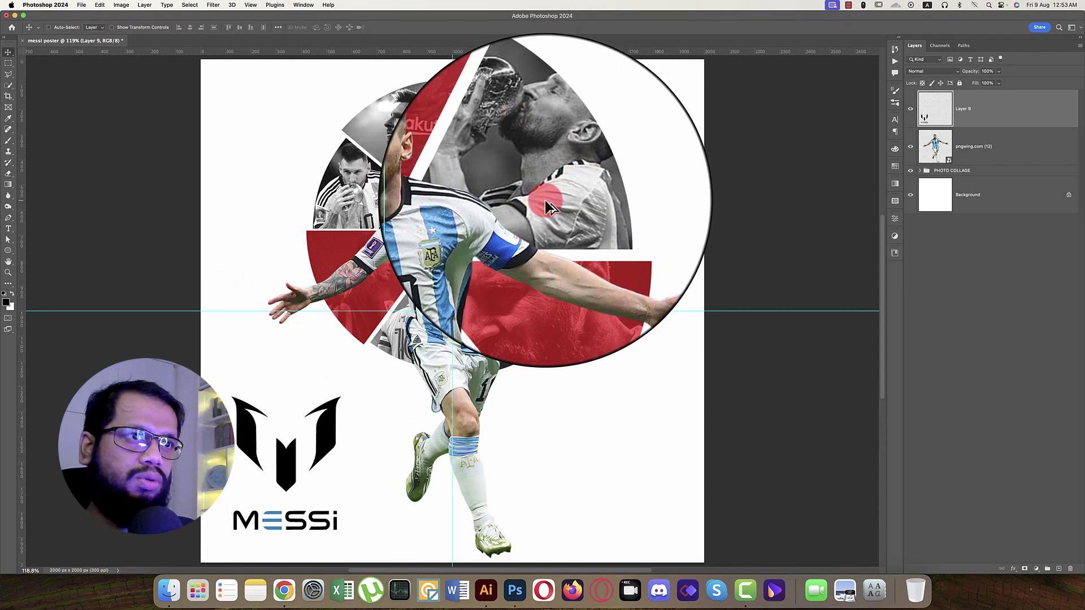
scroll(551, 208, down, 5)
super+click(513, 417)
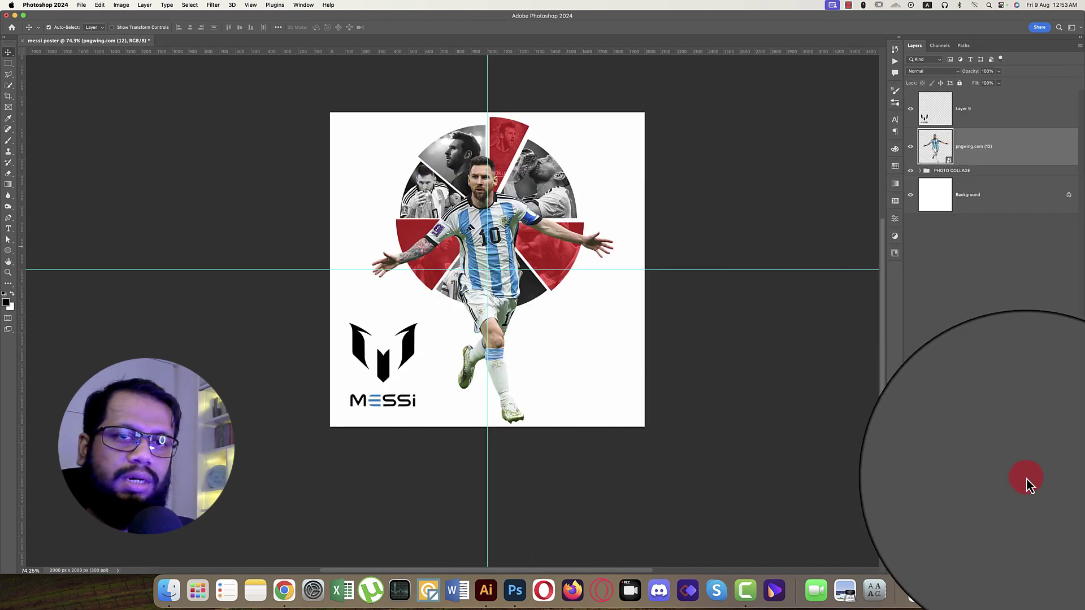
Step: Add a new layer below the cut-out and paint a soft black brush dab at 100% flow
click(1060, 576)
drag(993, 169, 994, 202)
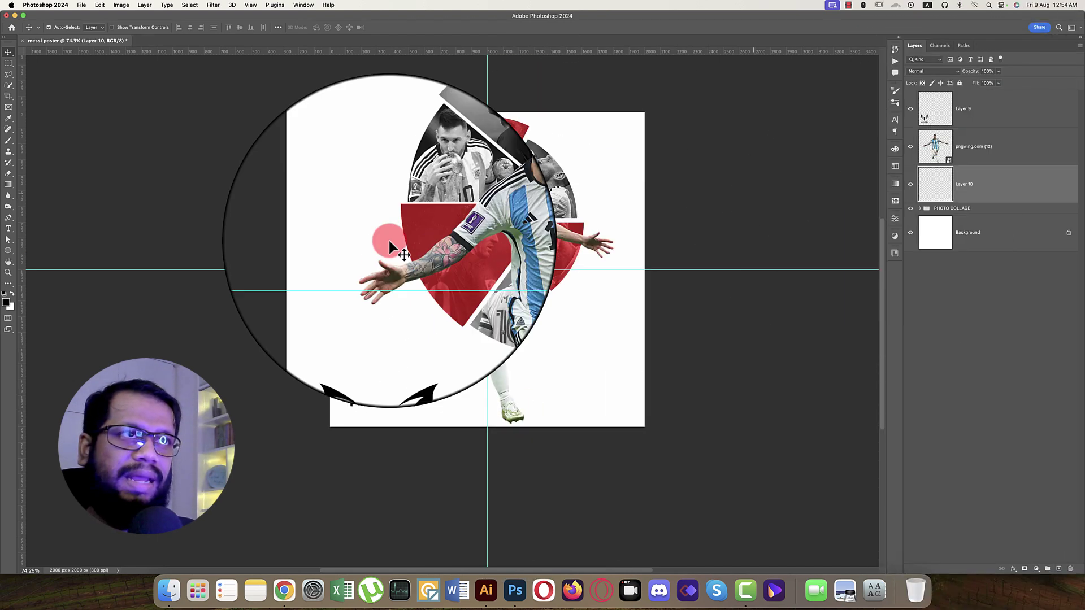
click(8, 140)
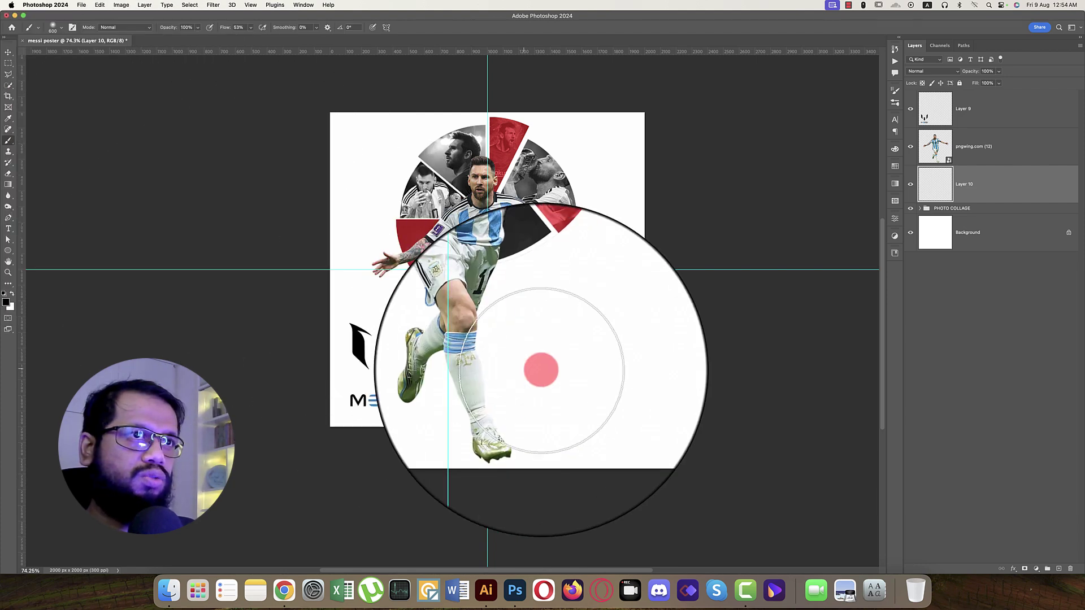
click(587, 355)
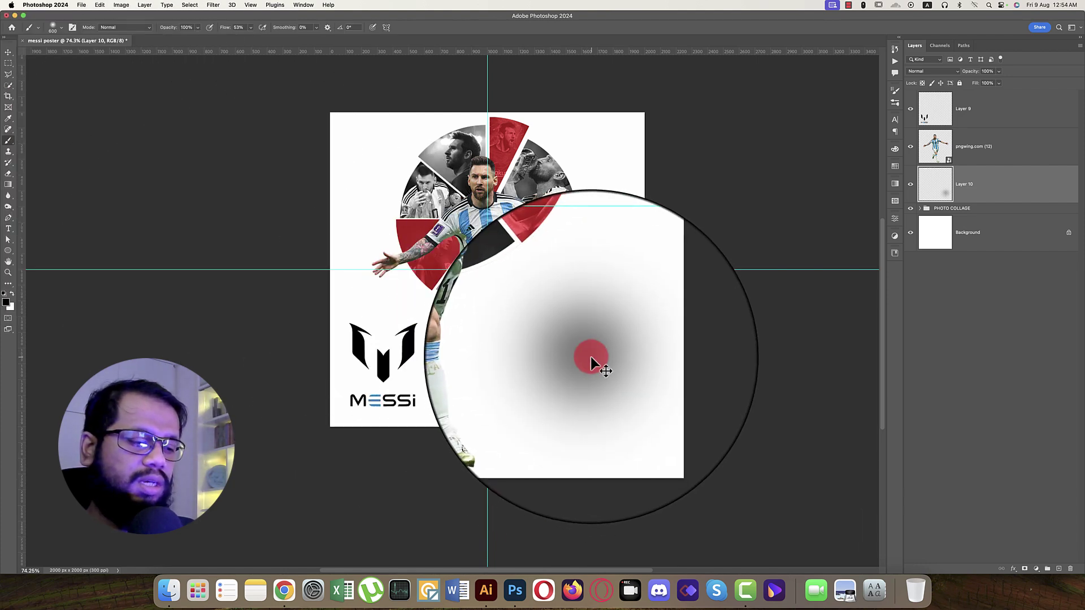
key(super+z)
click(227, 29)
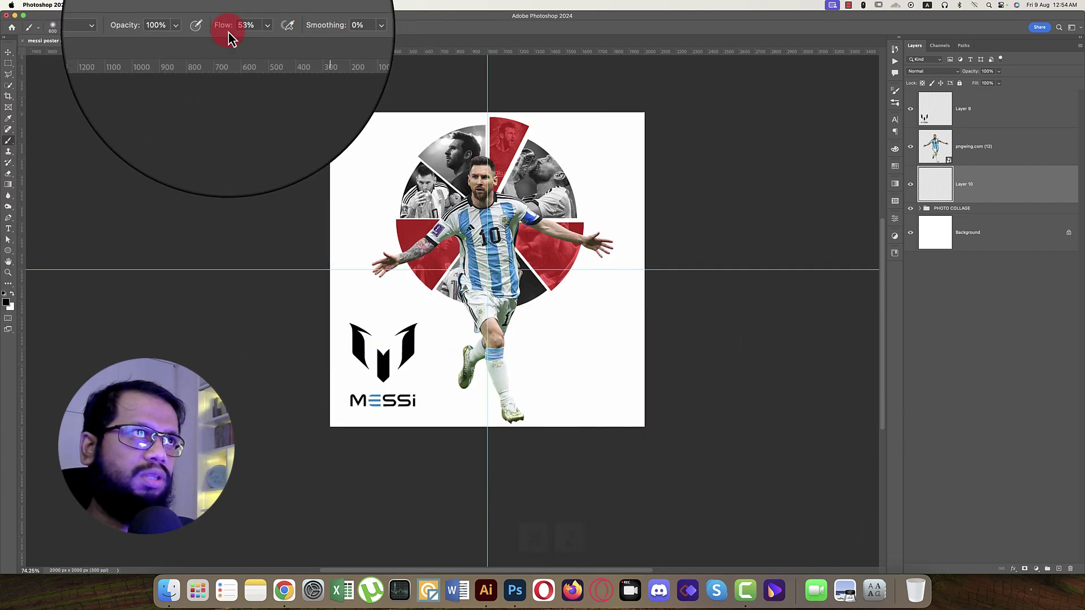
drag(224, 34, 325, 39)
click(565, 351)
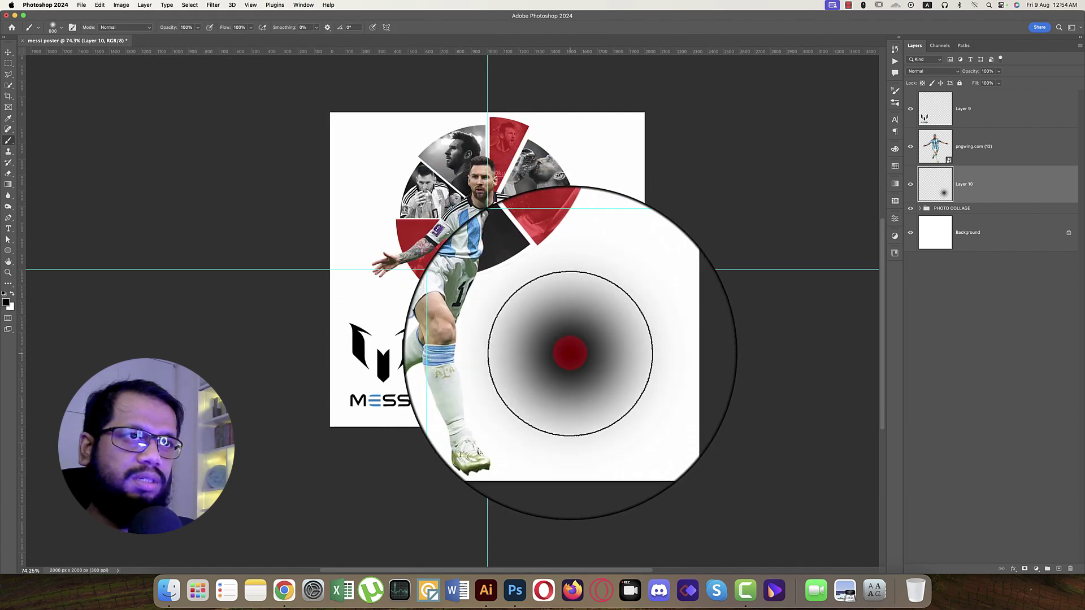
Step: Squash the dab into a flat ground shadow under Messi's boots
key(super+t)
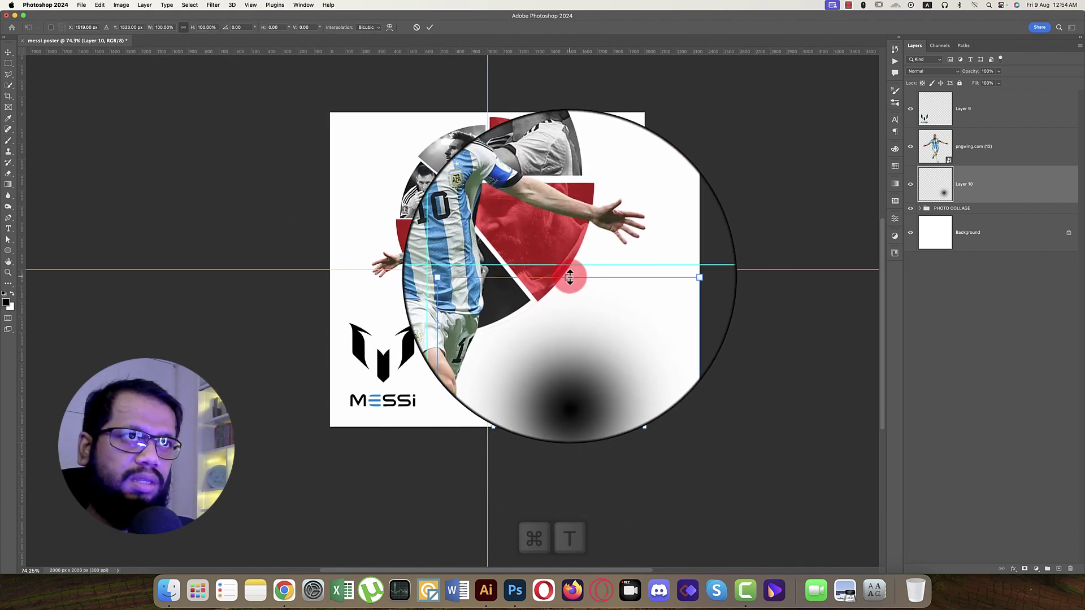
mouse_move(571, 274)
mouse_down()
mouse_move(583, 412)
mouse_move(499, 442)
mouse_up()
scroll(531, 422, up, 5)
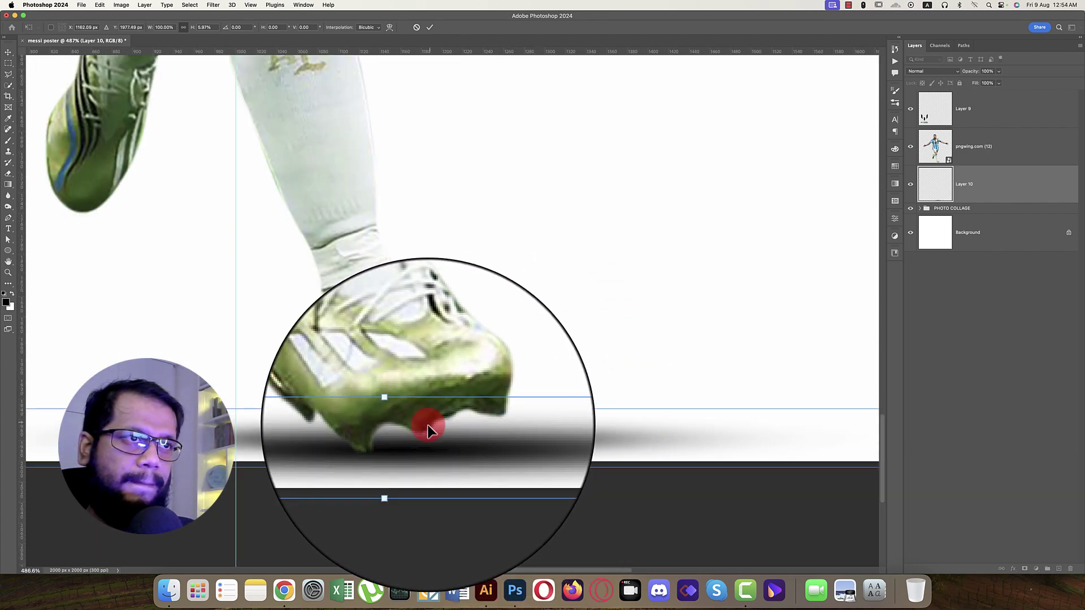
drag(404, 467, 405, 463)
key(super+0)
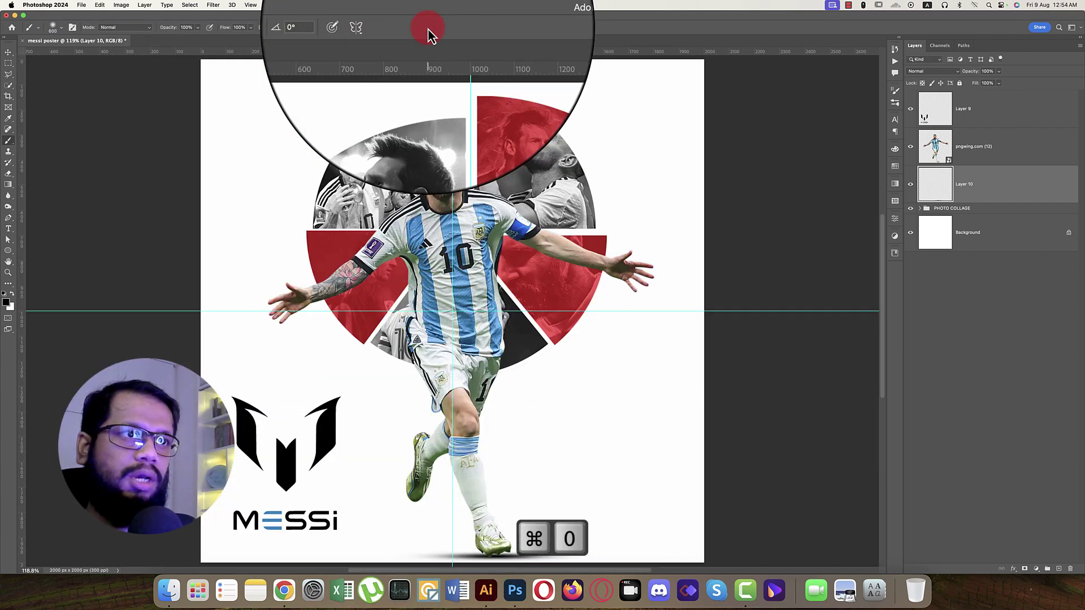
Step: Add a light grey #f3f3f3 Solid Color fill layer above the Background
click(989, 234)
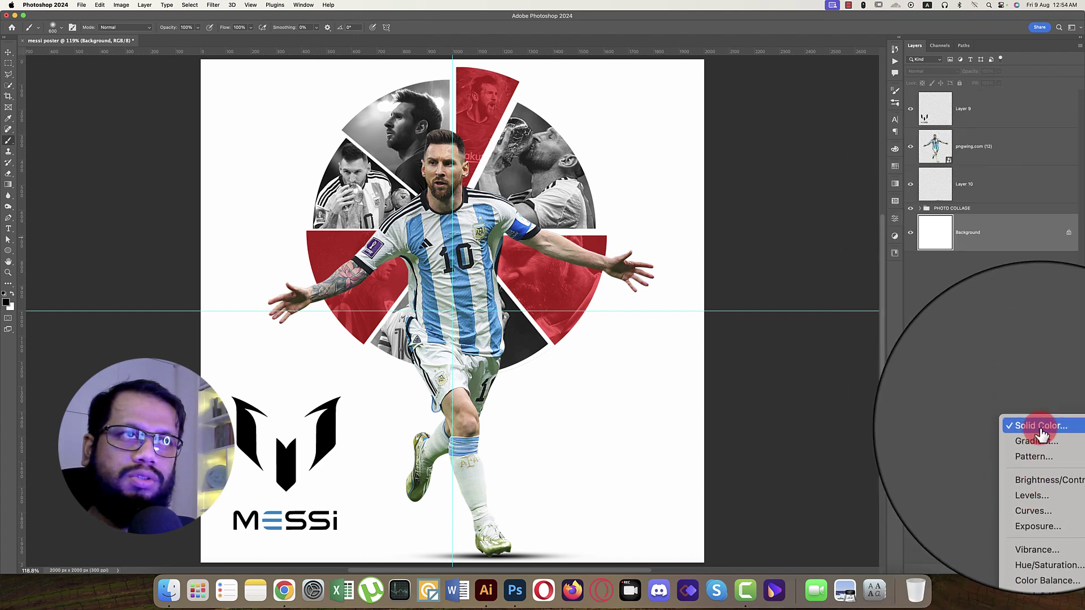
click(1042, 436)
drag(468, 91, 456, 92)
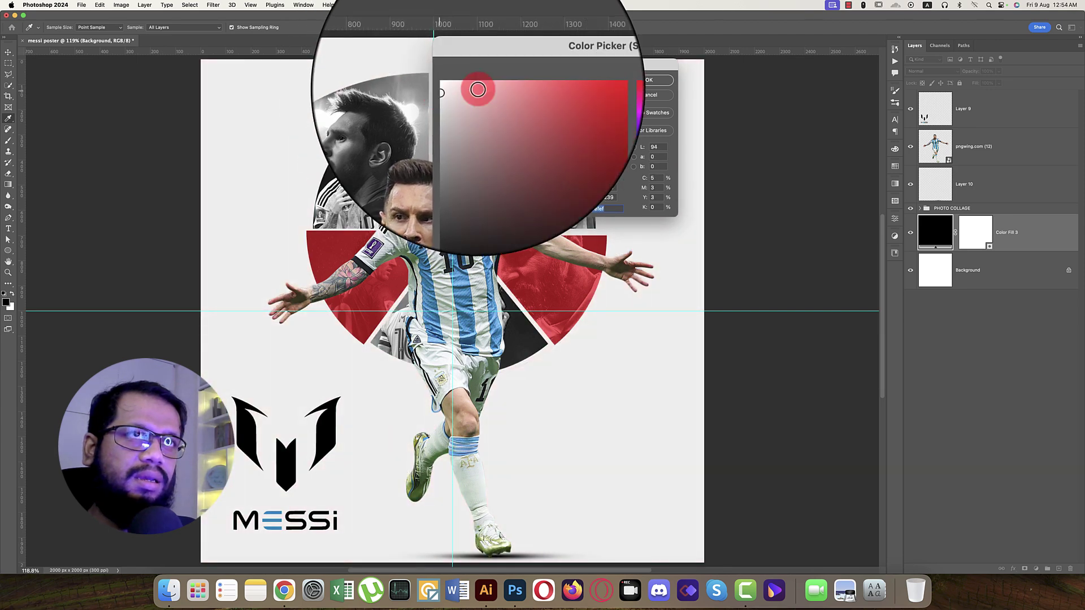
click(649, 80)
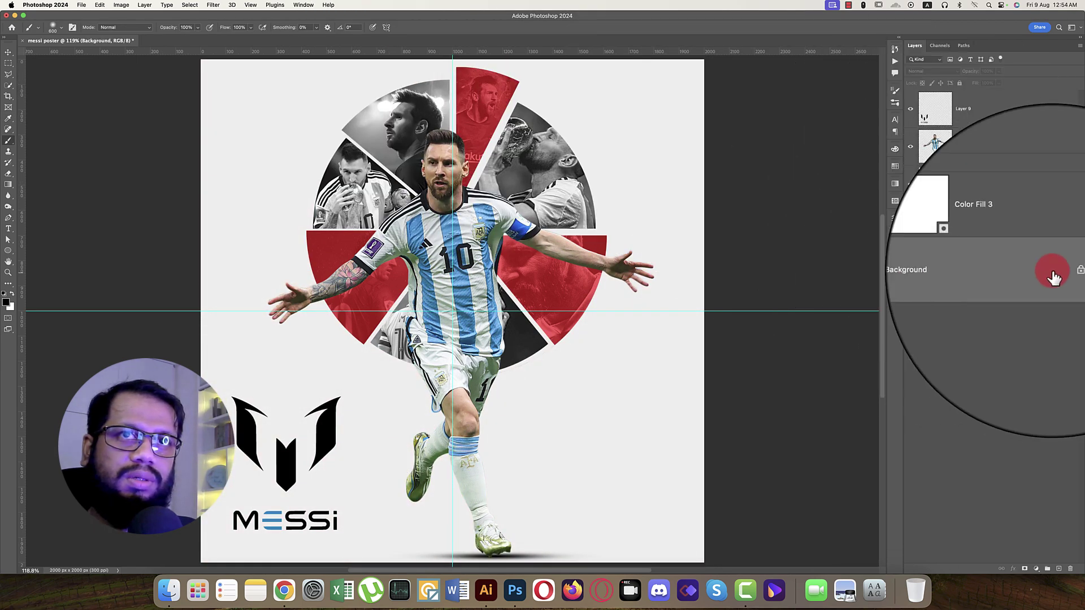
Step: Unlock the original white Background layer and delete it
click(1062, 272)
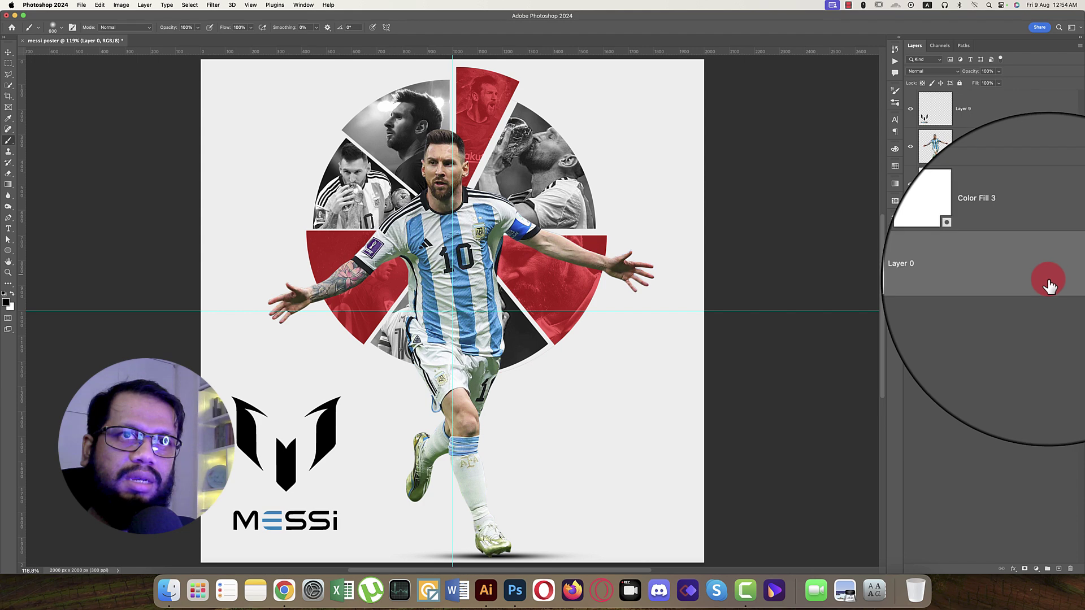
click(1069, 569)
click(568, 198)
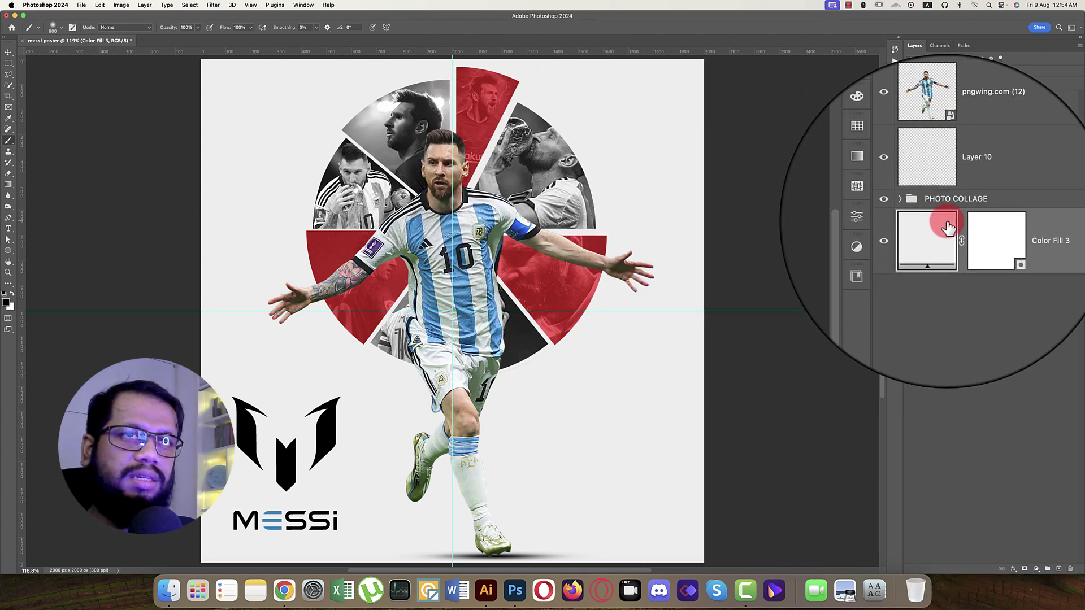
Step: Group the logo, Messi cut-out and shadow layers into a group named PHOTO AND LOGO
click(935, 107)
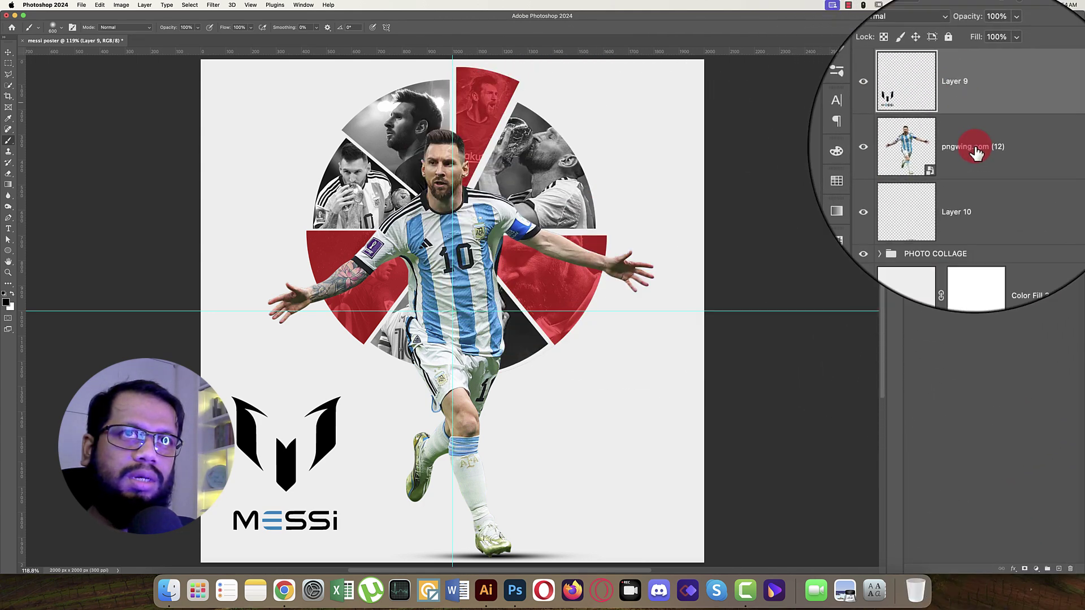
shift+click(981, 177)
key(super+g)
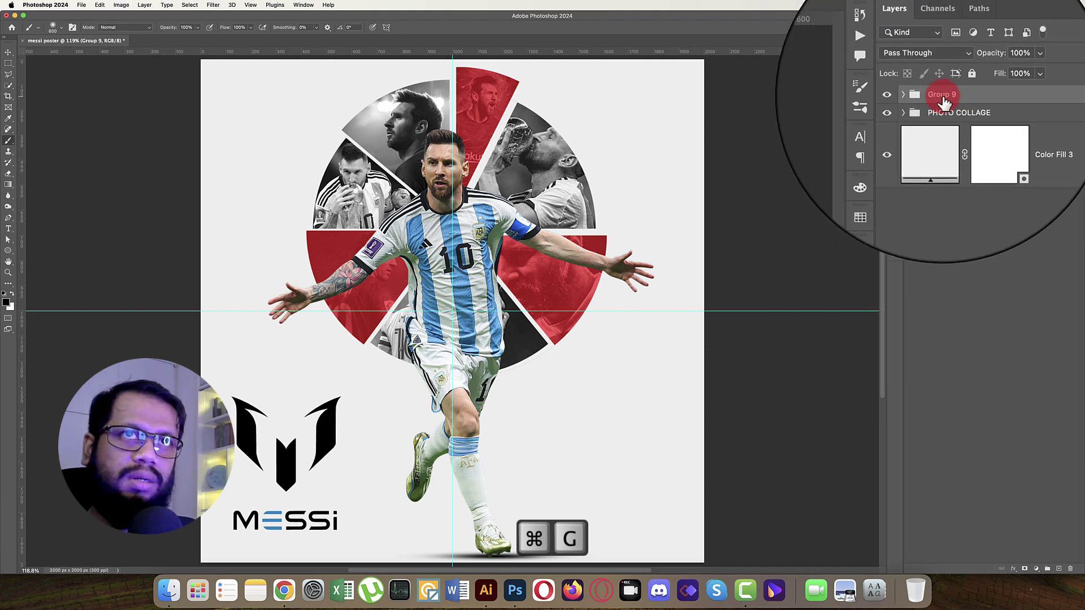
double_click(940, 94)
text(PH)
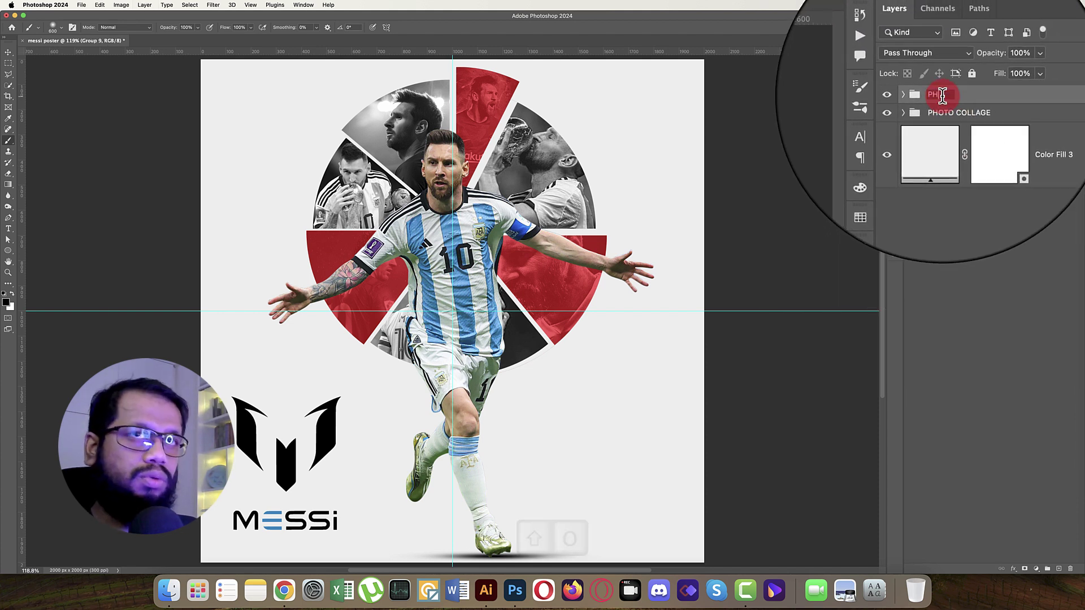
text(OTO AND LLLO)
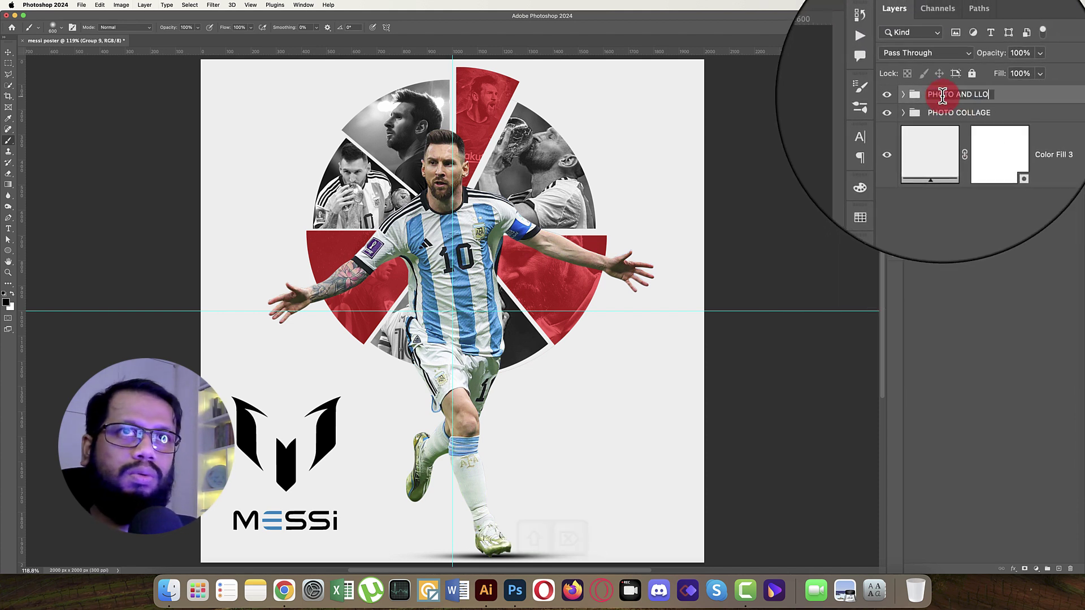
key(BackSpace)
key(BackSpace)
text(OGO)
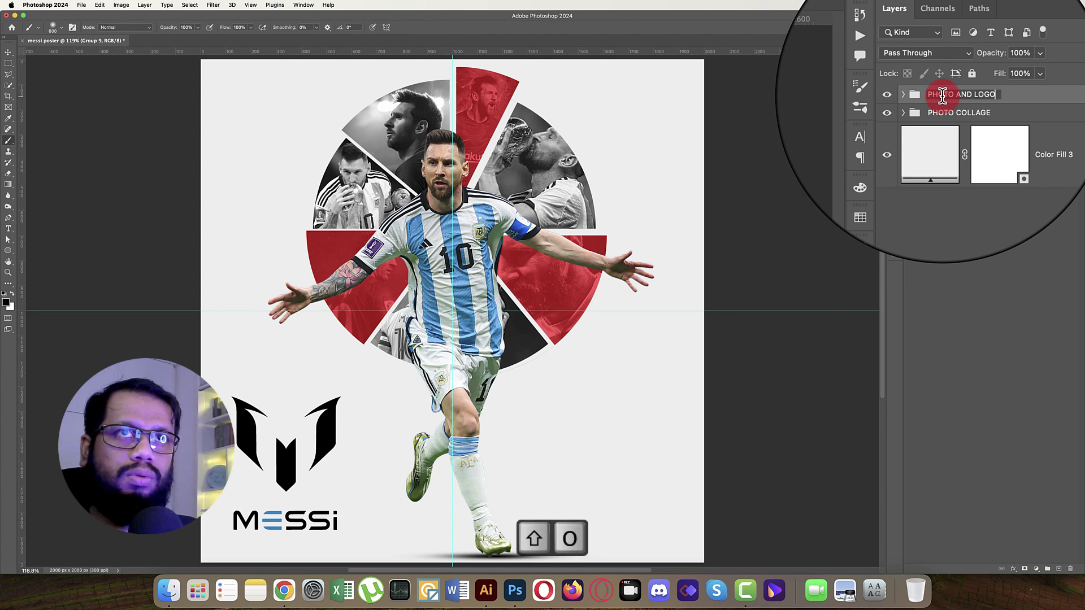
click(943, 101)
Step: Save the poster in Photoshop format as messi poster.psd
key(super+s)
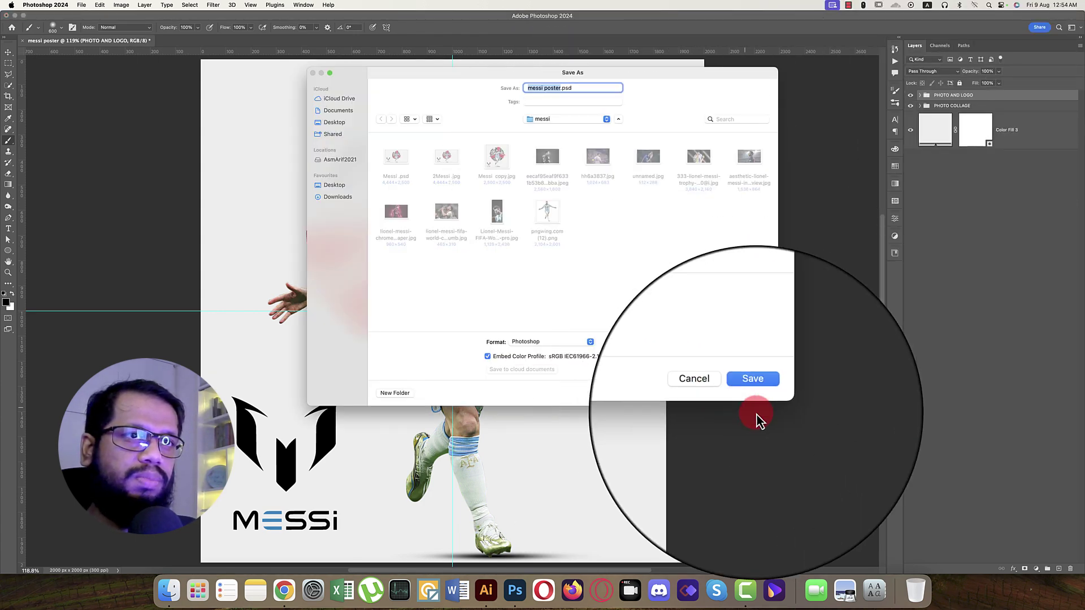
click(760, 395)
click(373, 136)
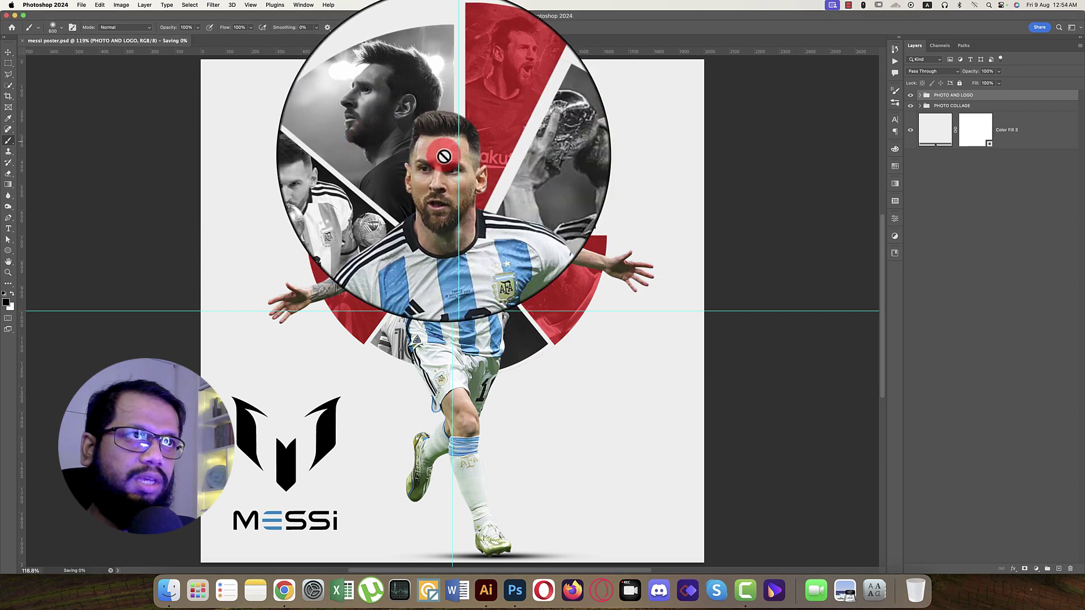
Step: Save a JPEG copy, messi poster copy.jpg, at quality 12
key(shift+super+s)
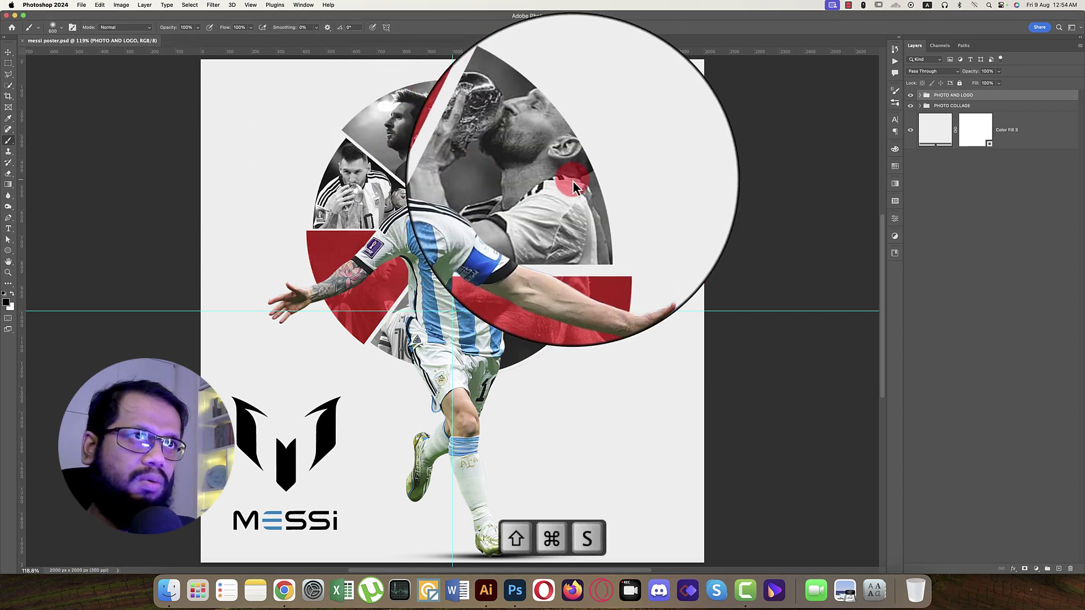
click(636, 345)
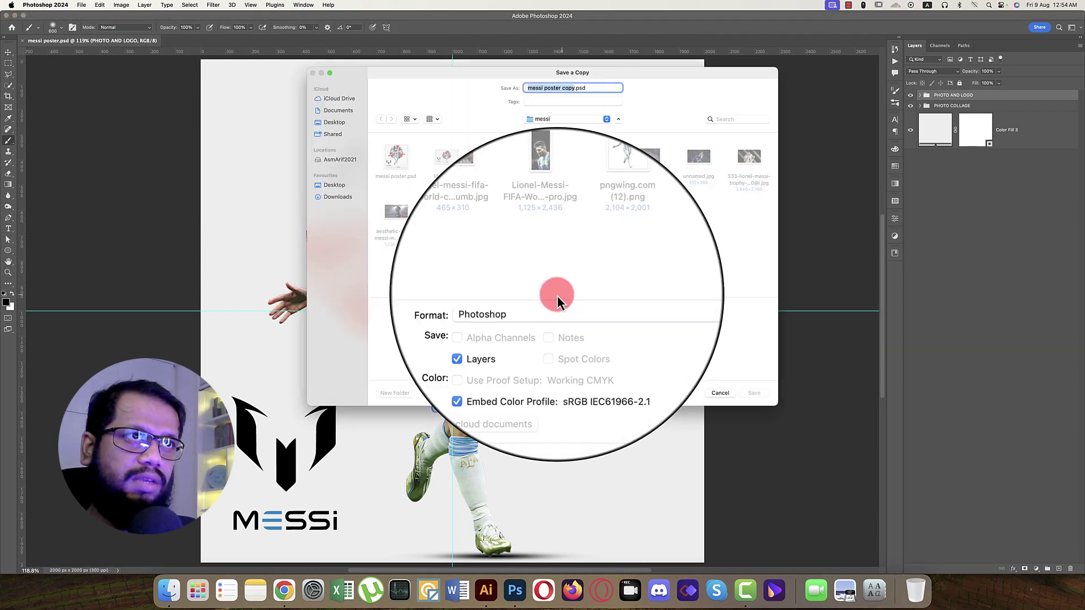
click(555, 306)
click(555, 367)
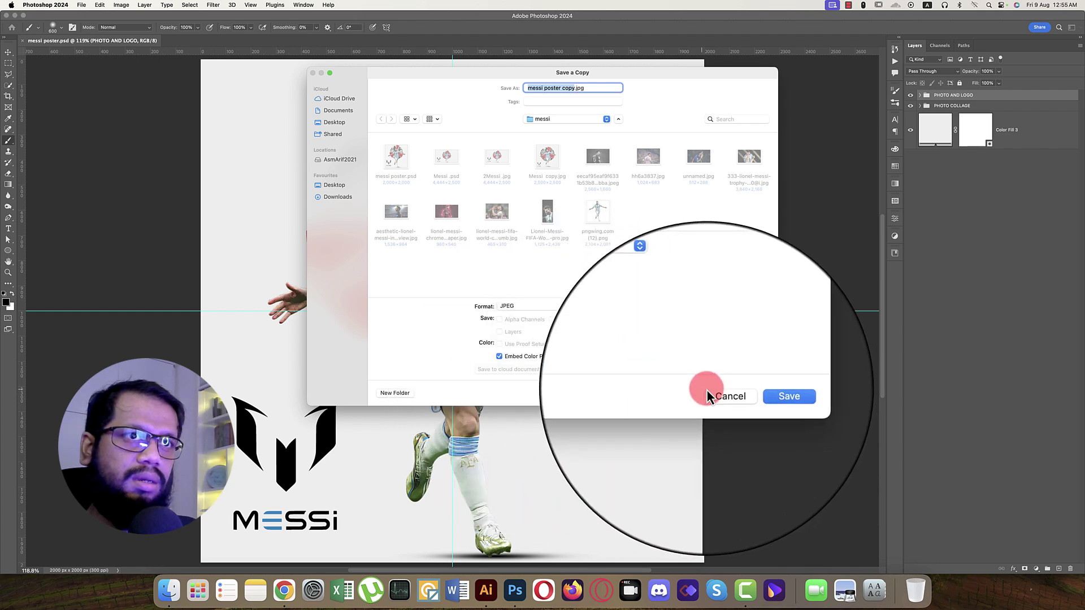
click(753, 393)
click(455, 79)
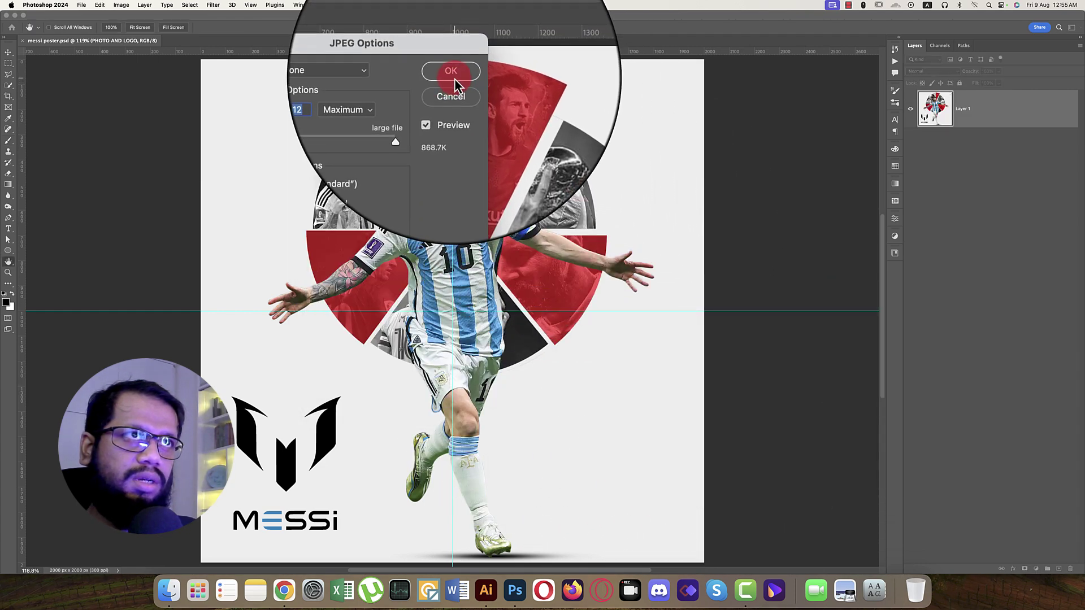
click(8, 52)
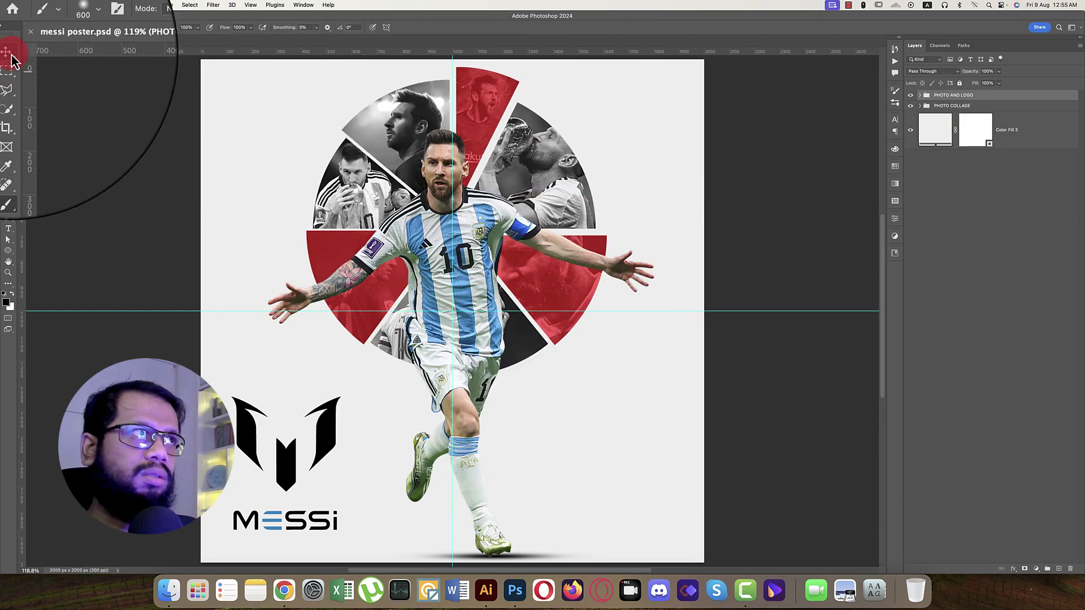